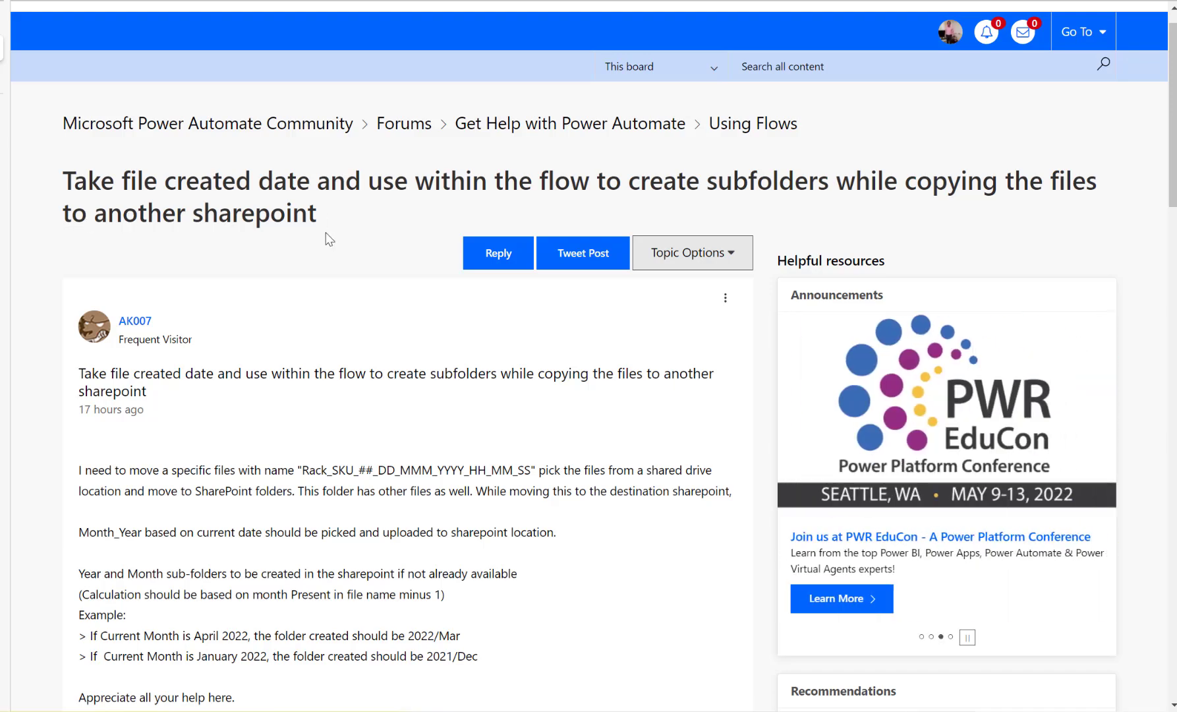
Review the forum request, highlighting the shared drive, file-name dates, current-date alternative and Mar 2022 folder.
scroll(334, 276, "down", 3)
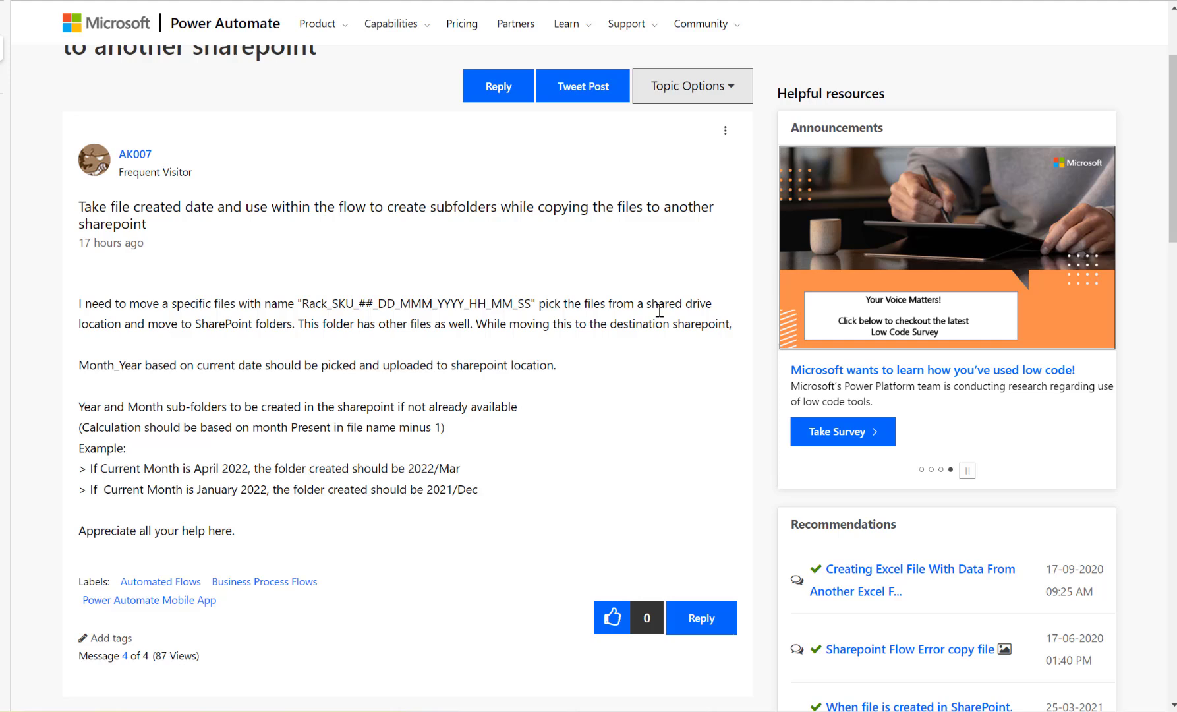
left_click_drag(645, 307, 705, 306)
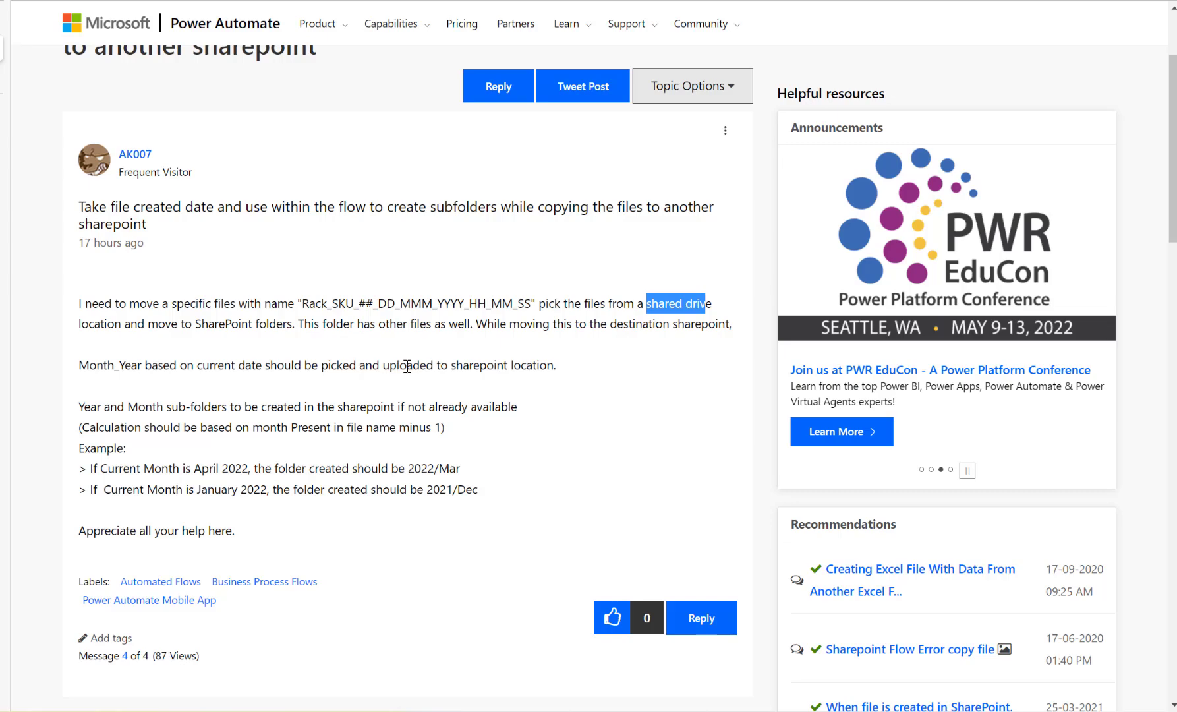
scroll(470, 374, "down", 7)
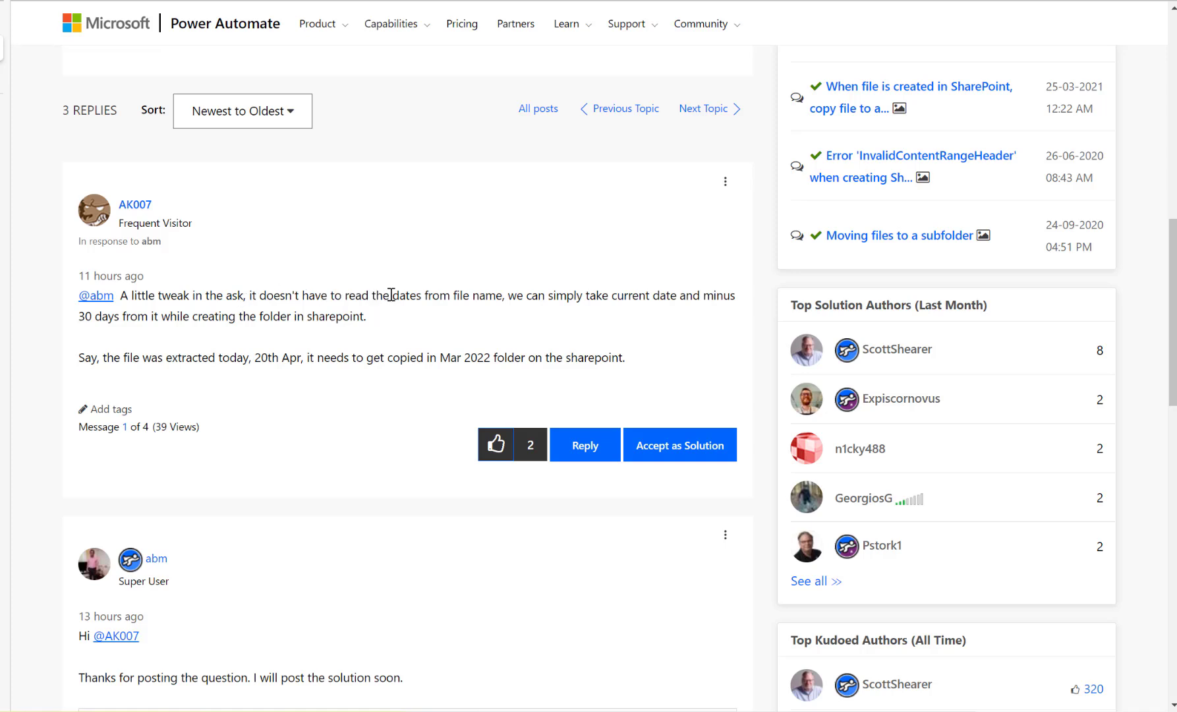
left_click_drag(395, 294, 488, 295)
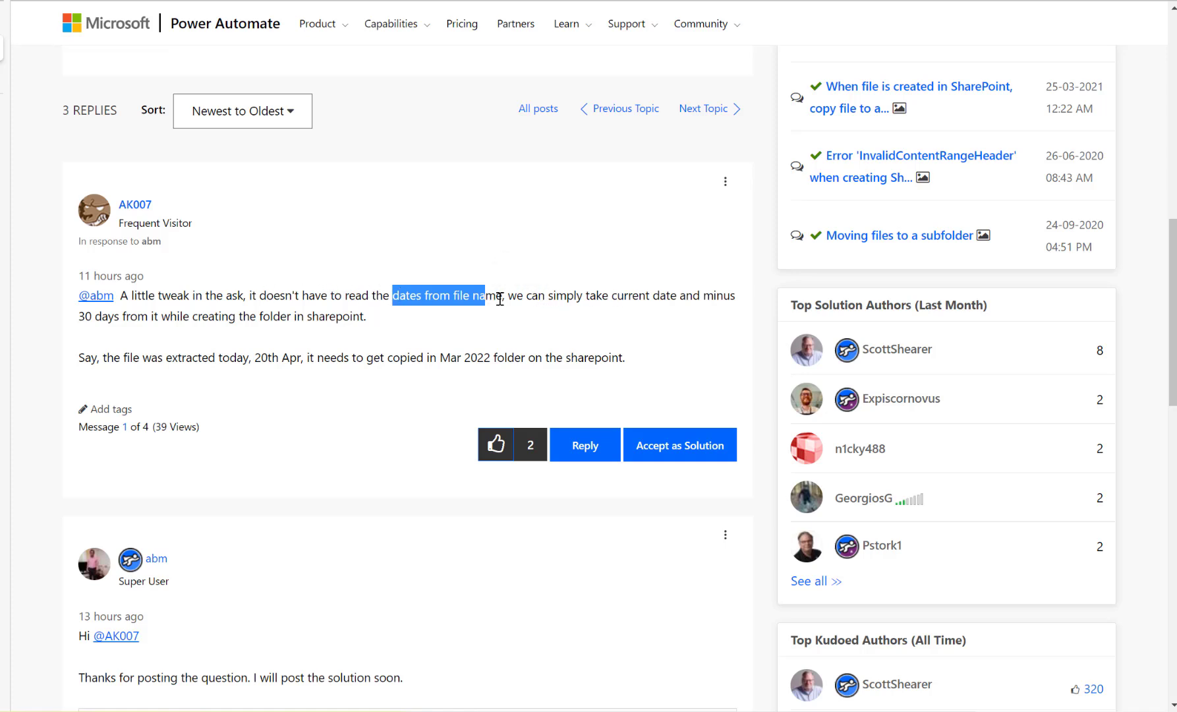
left_click_drag(509, 297, 596, 295)
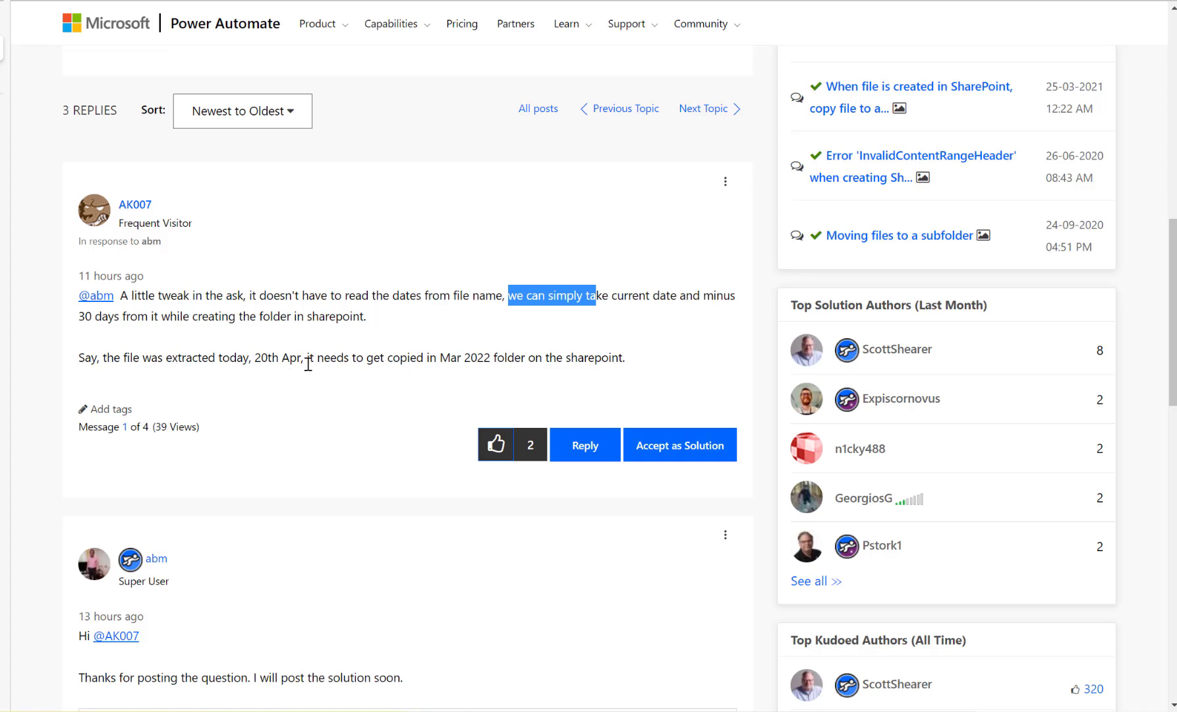
left_click_drag(441, 359, 493, 357)
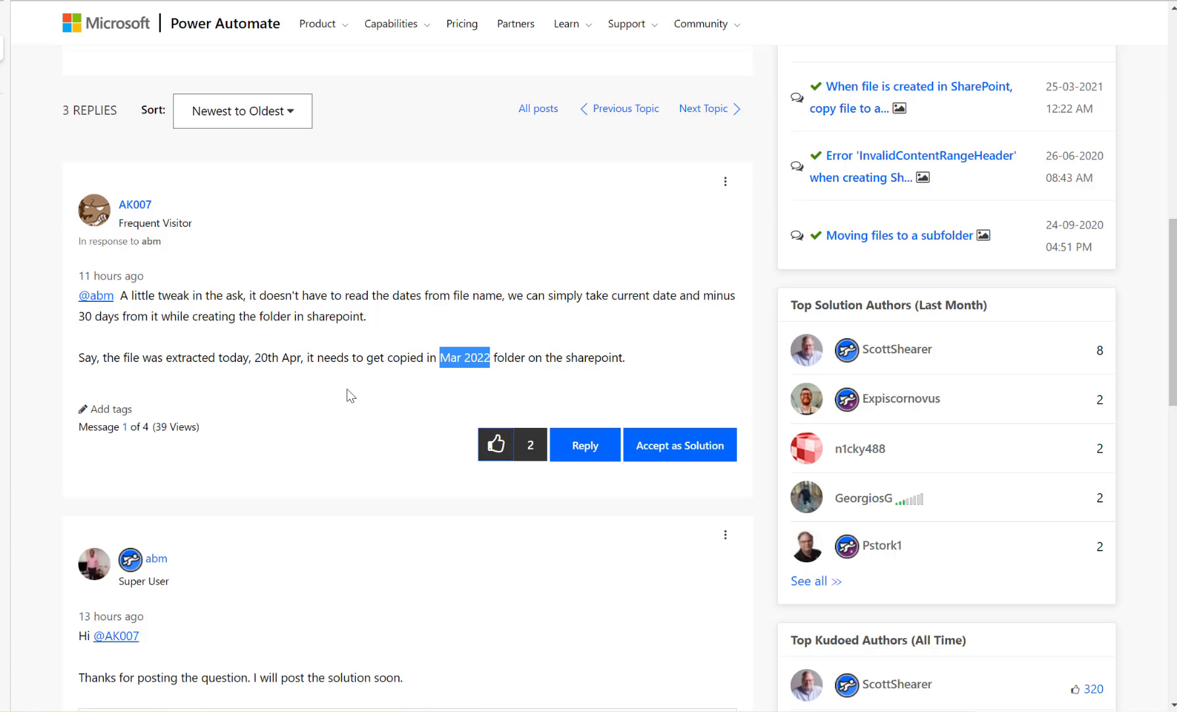
Start the flow with the OneDrive for Business 'When a file is created' trigger.
mouse_move(7, 74)
left_click(66, 74)
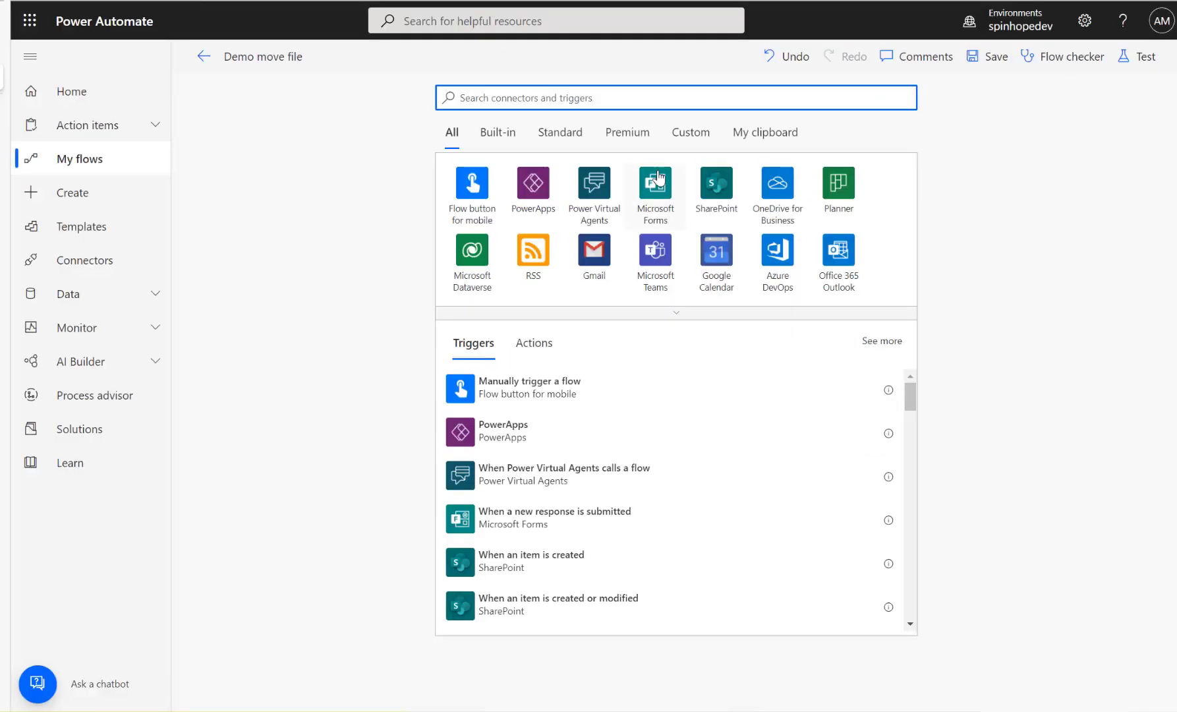
type("oned")
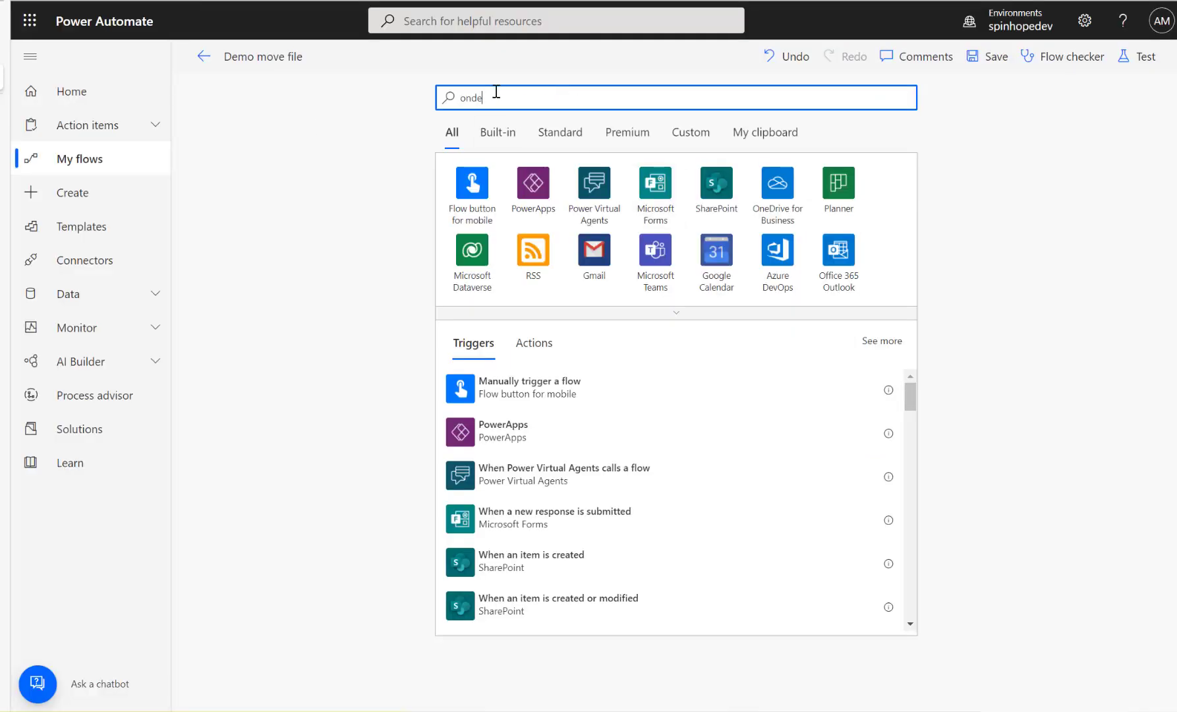
key("BackSpace")
key("BackSpace")
type("edrive")
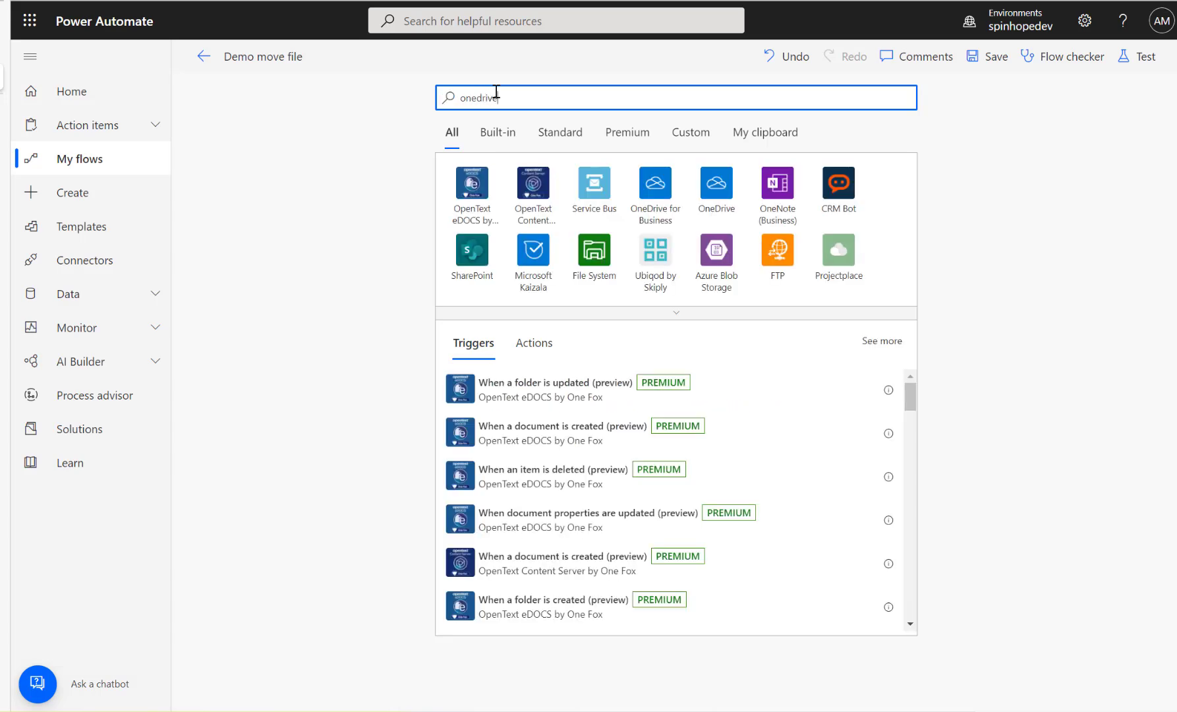
left_click(538, 203)
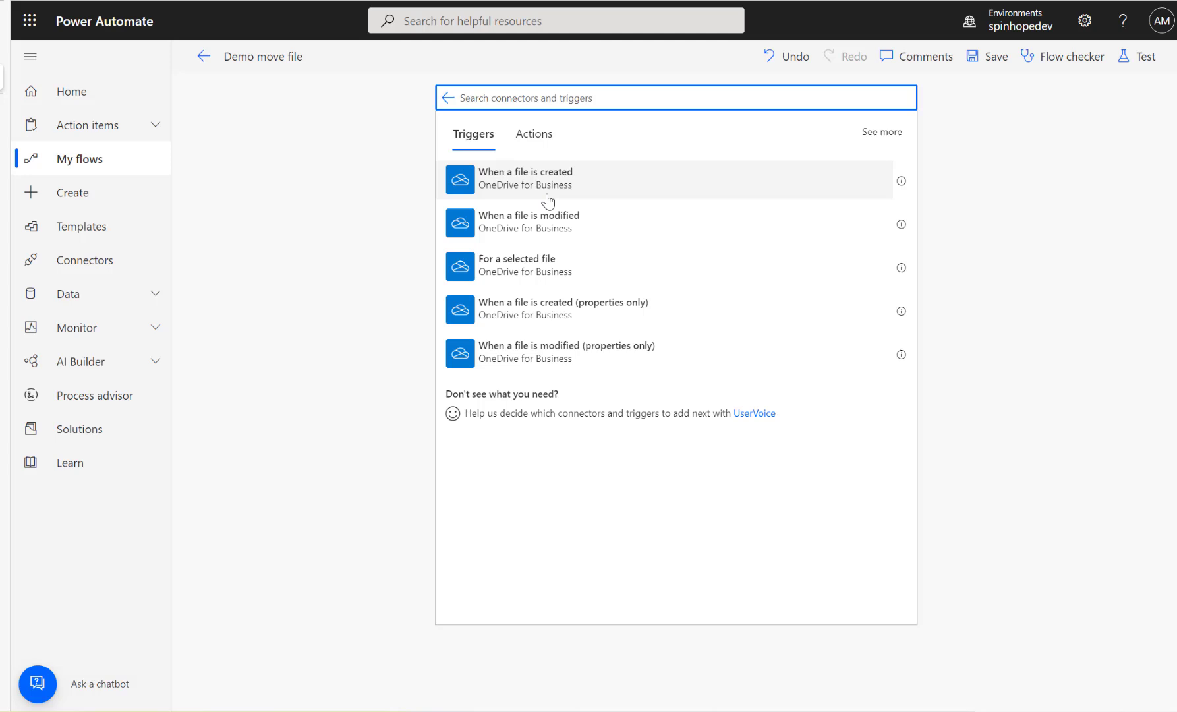
left_click(559, 186)
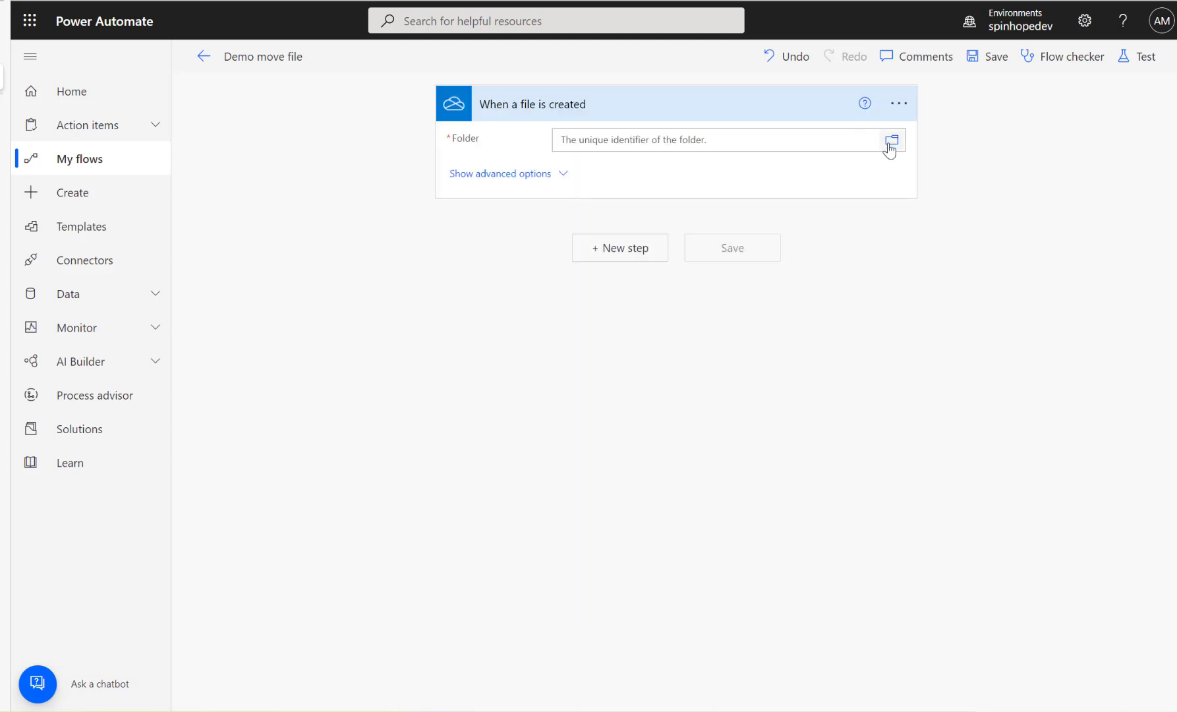
Set the trigger's watched folder to /FlowDemo and confirm that folder's path in File Explorer.
left_click(891, 141)
left_click(1131, 192)
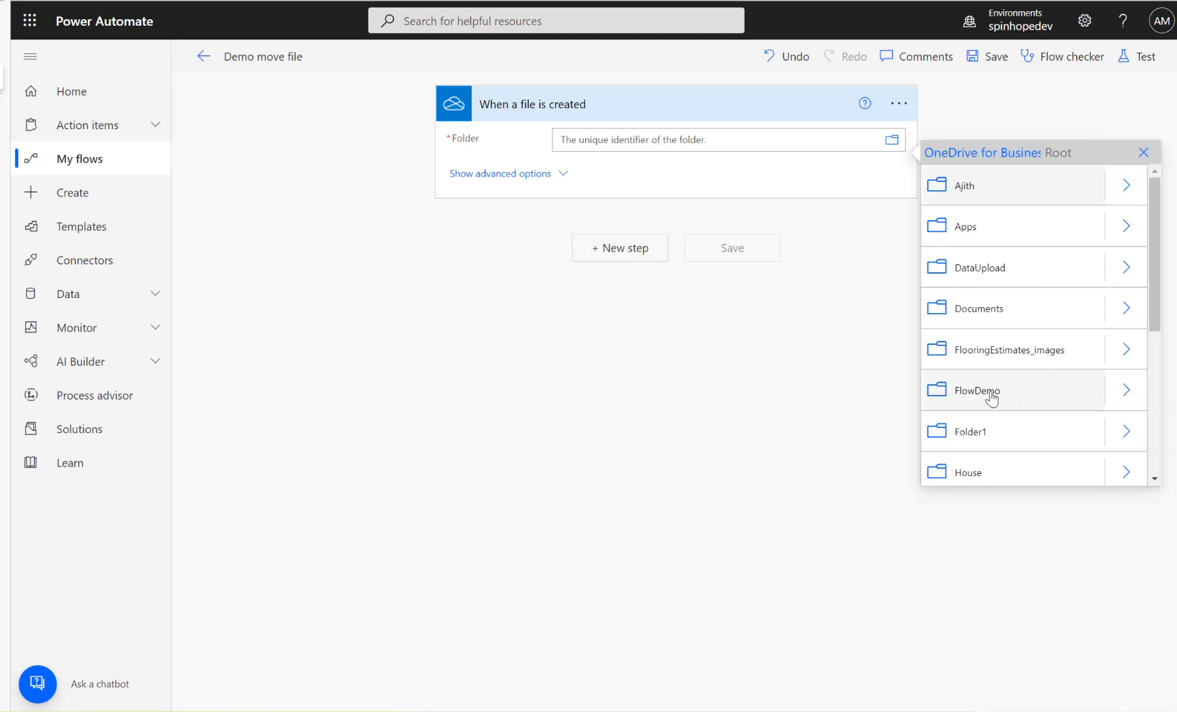
left_click(977, 396)
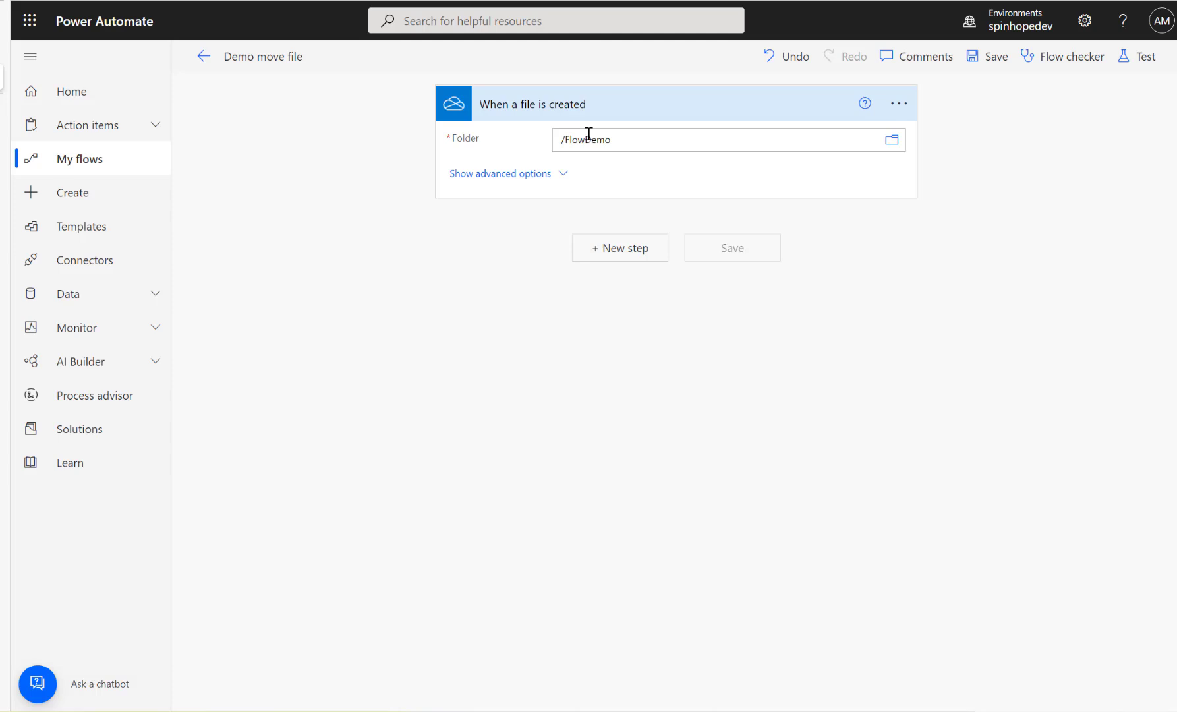
mouse_move(382, 711)
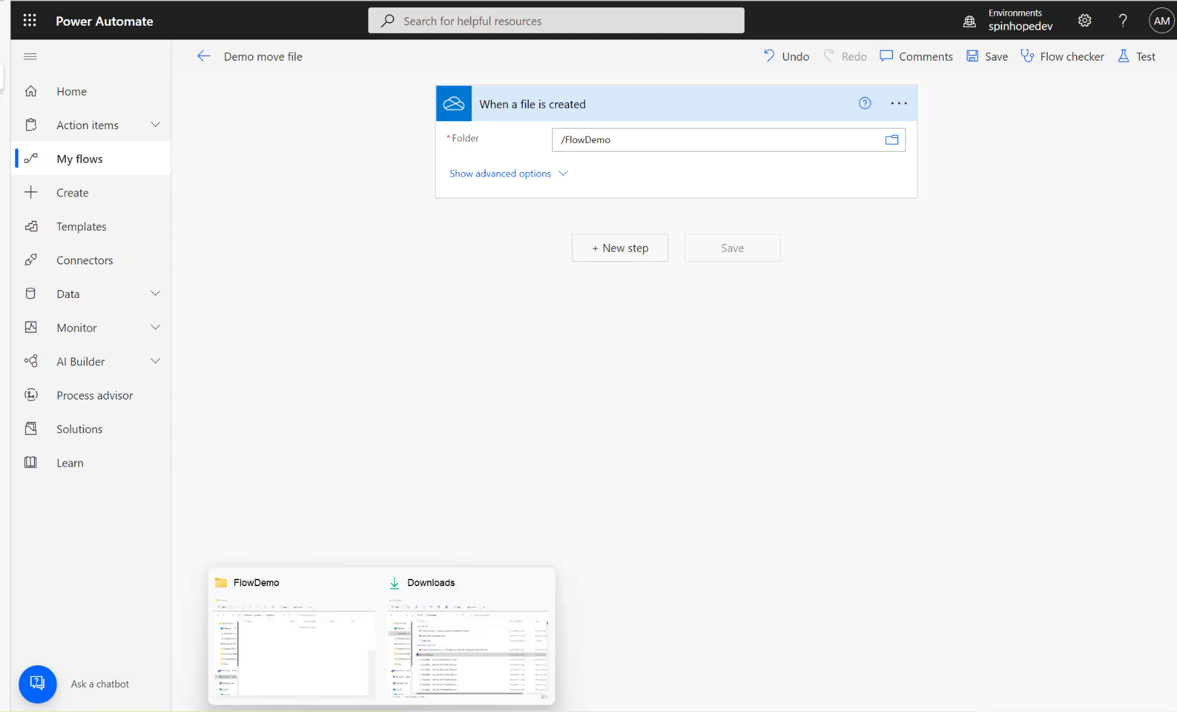
left_click(323, 655)
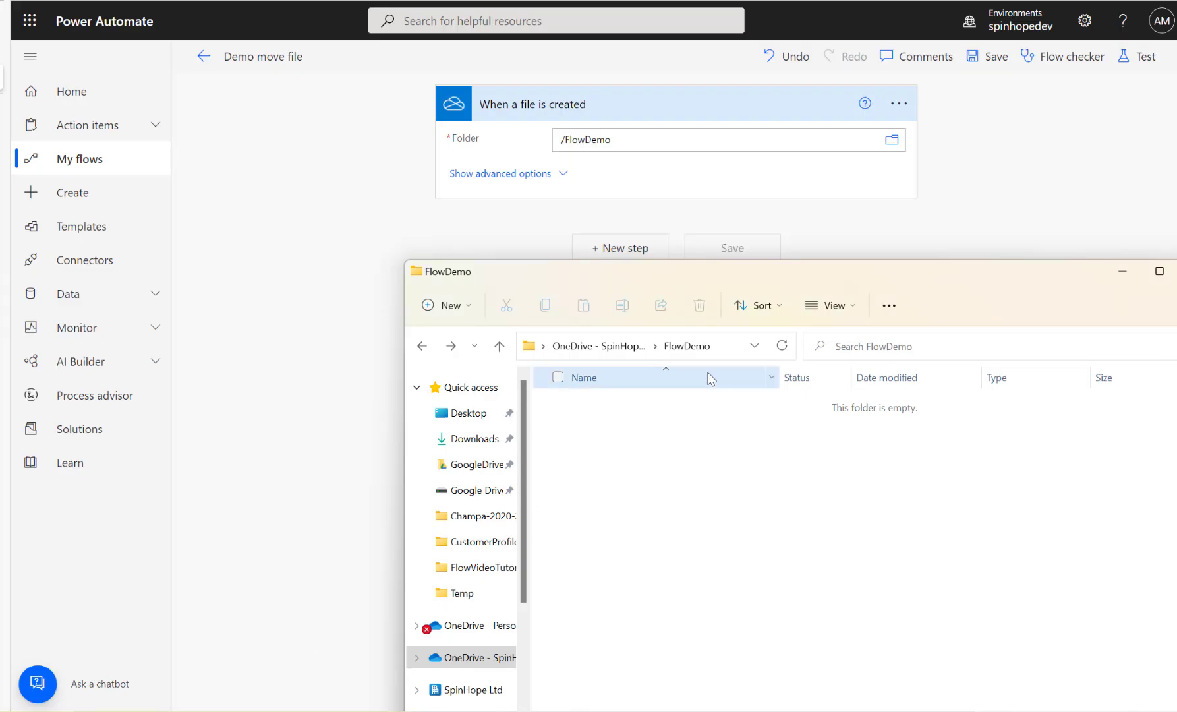
left_click(723, 356)
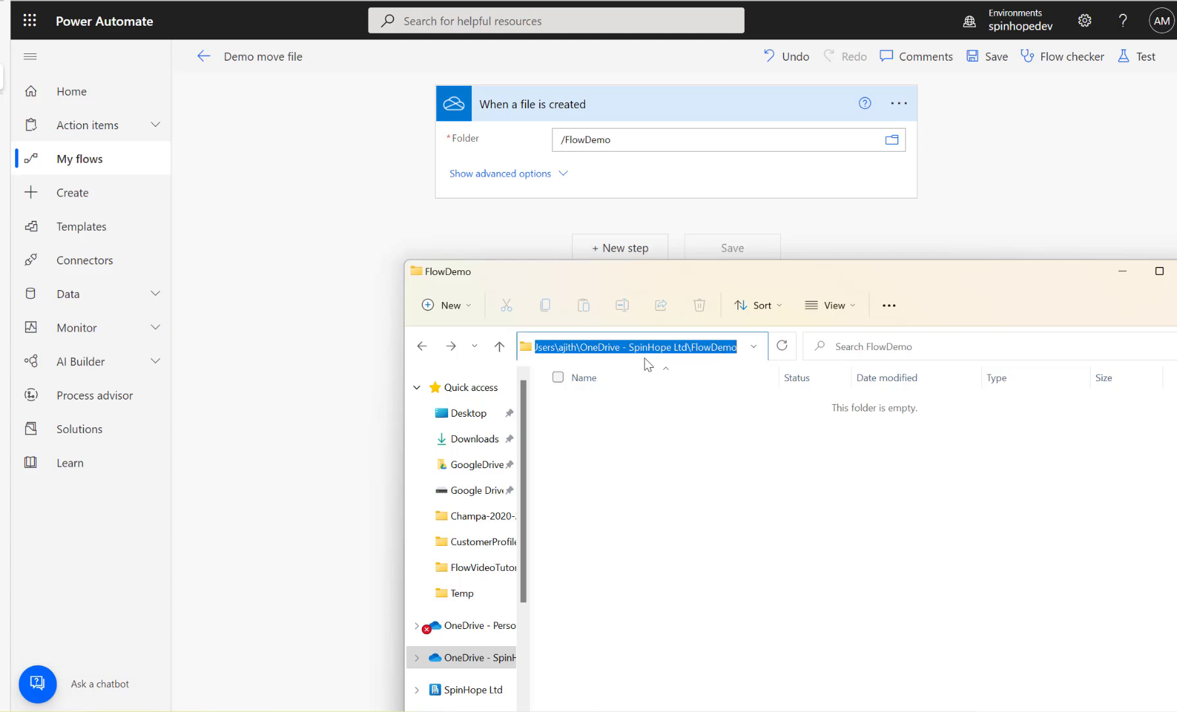
left_click(356, 356)
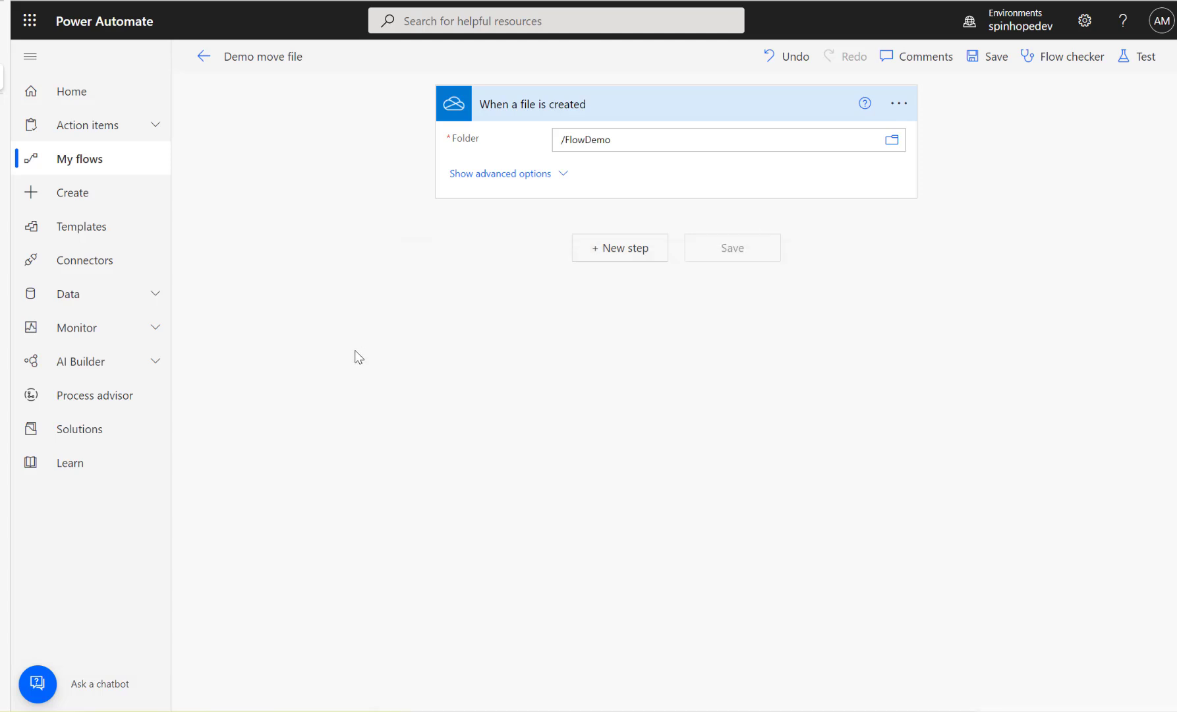
Add a Compose action whose input is the trigger's File name dynamic value.
left_click(619, 249)
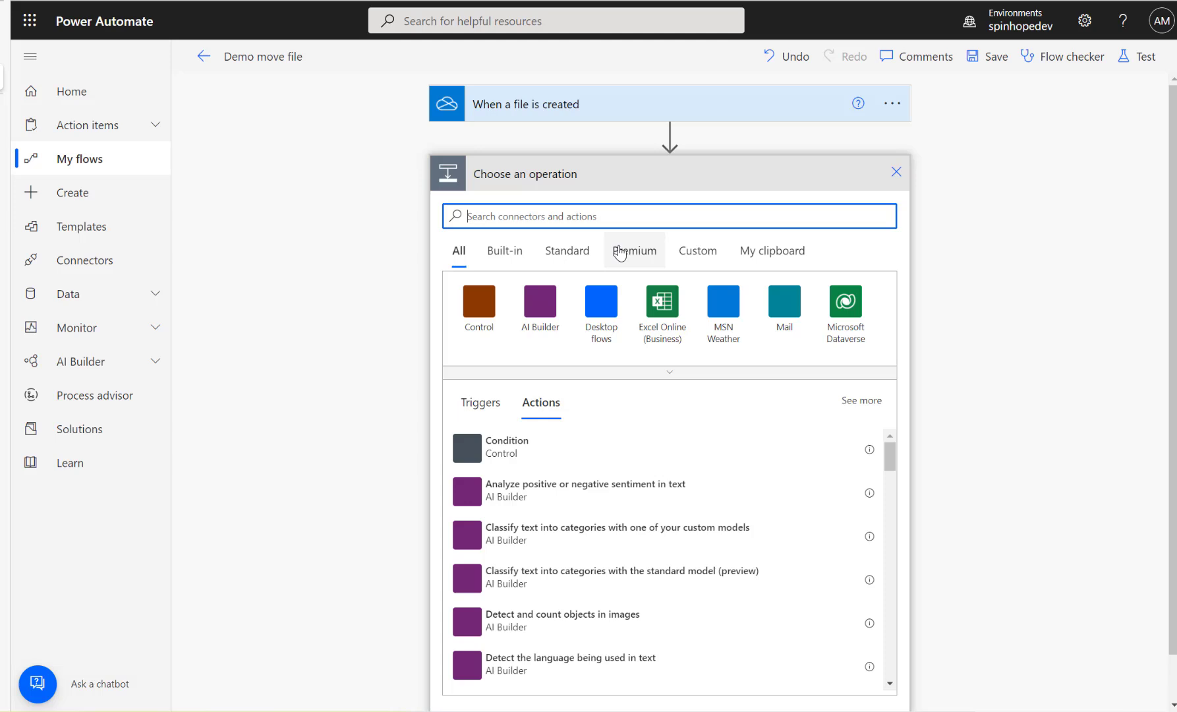
type("compose")
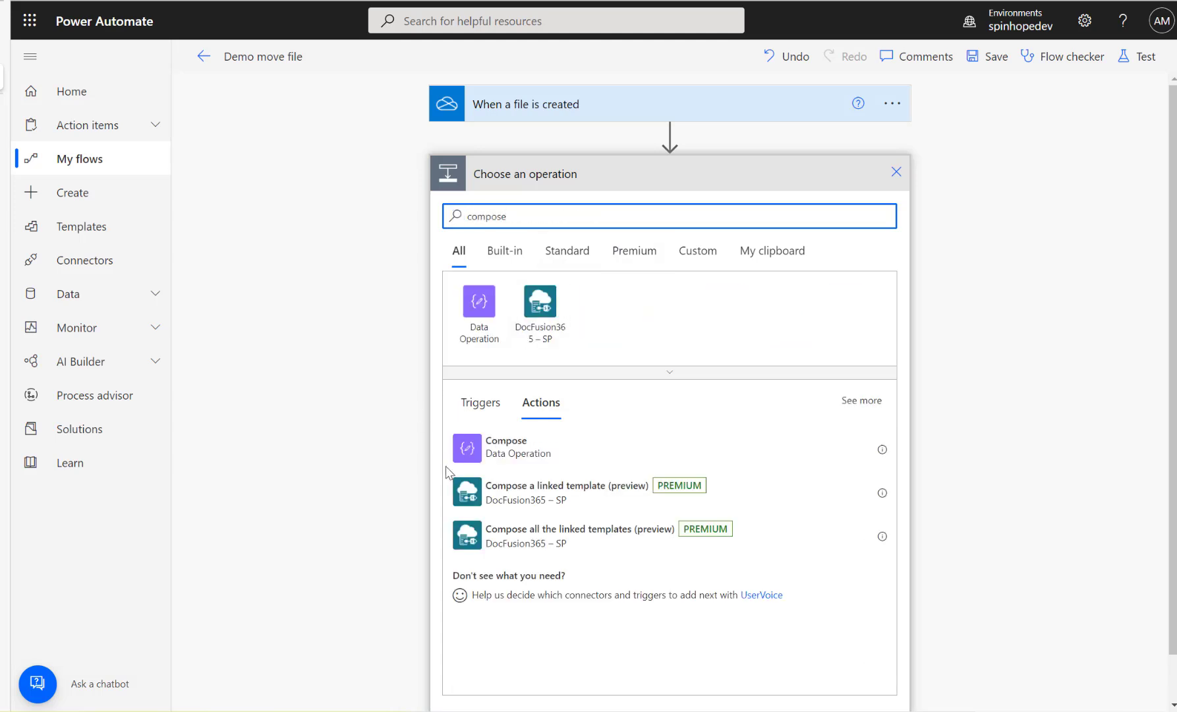
left_click(491, 452)
left_click(627, 210)
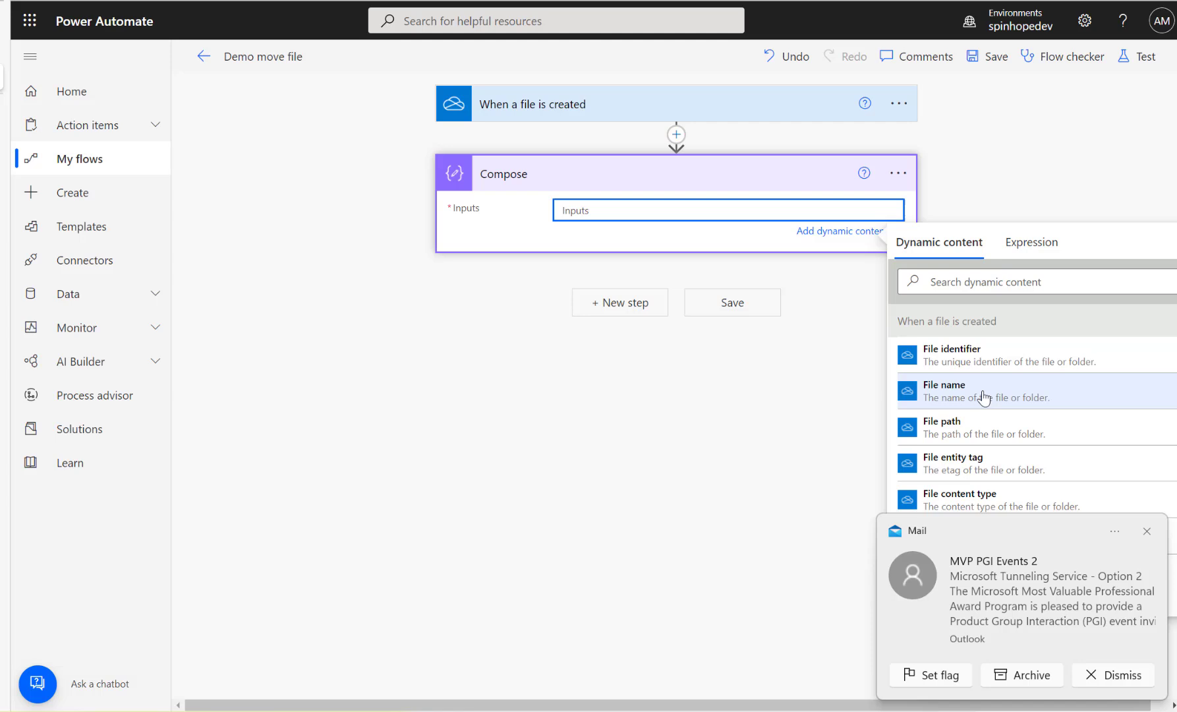
left_click(1103, 675)
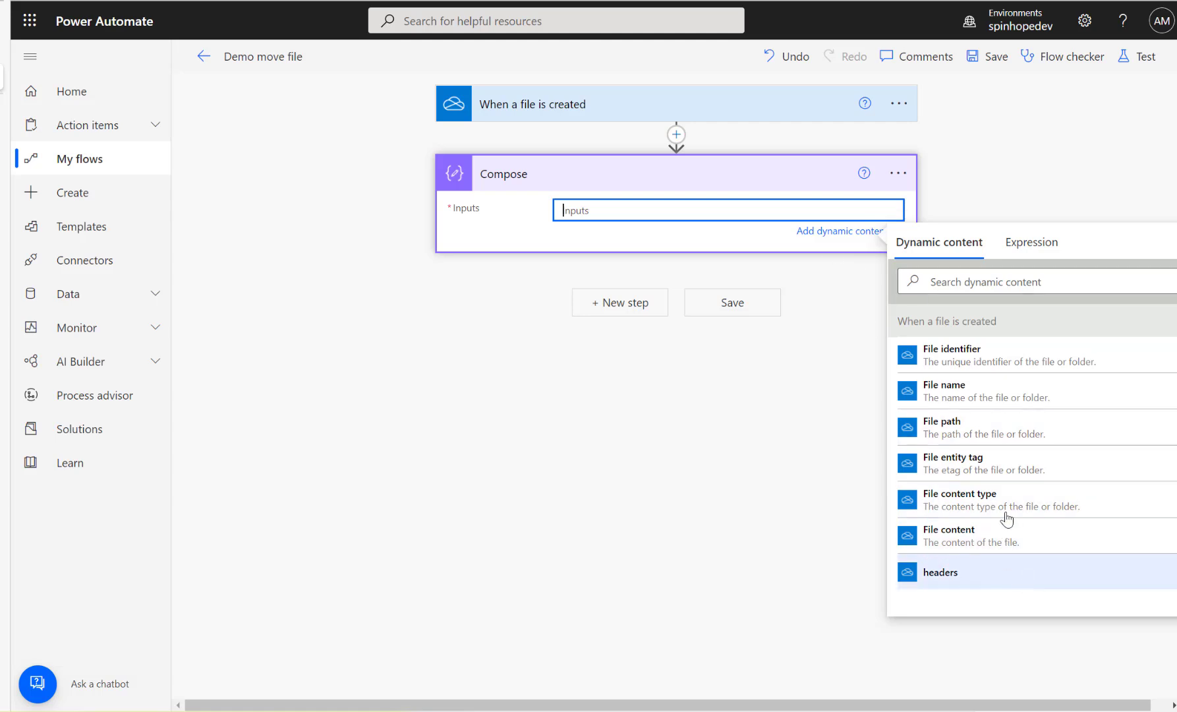
left_click(962, 392)
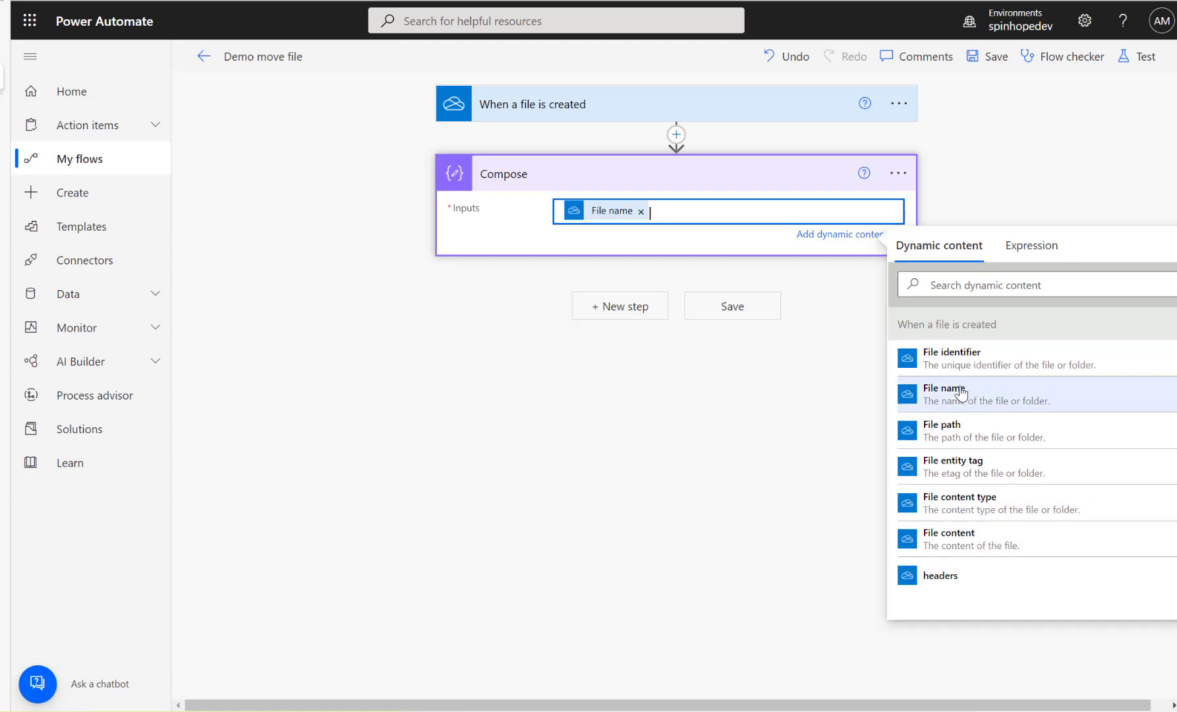
left_click(608, 309)
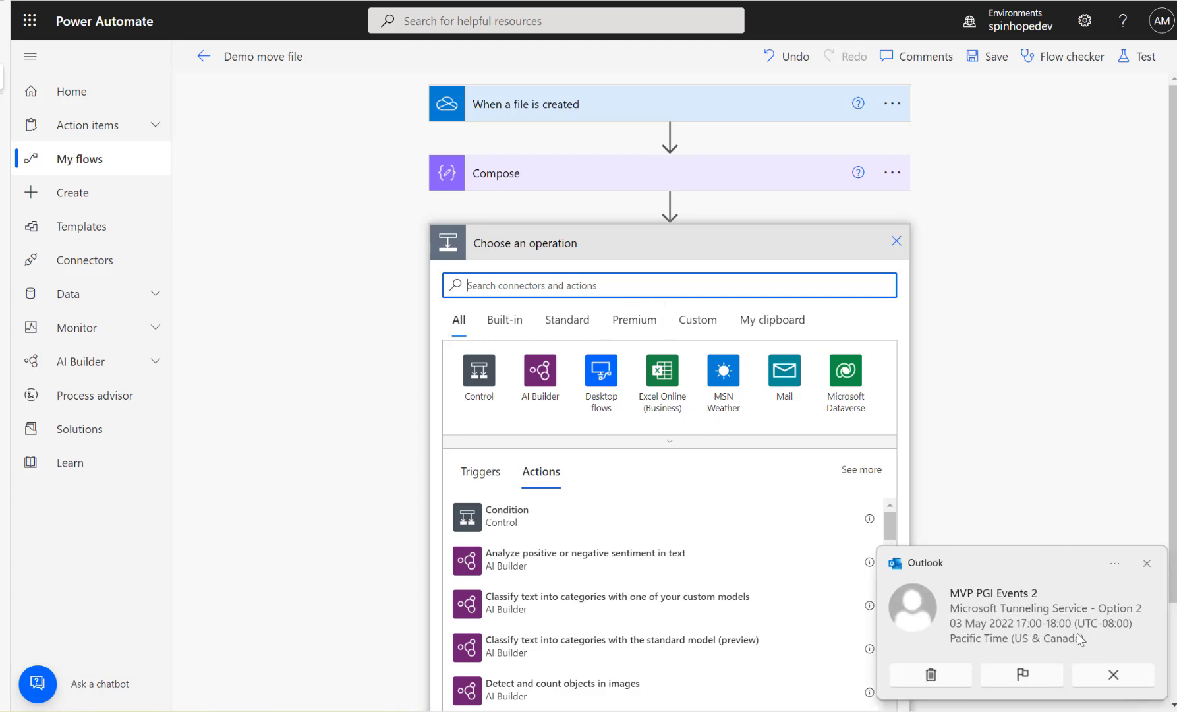
Find the SharePoint connector and add its Create file action after Compose.
left_click(1114, 673)
left_click(507, 283)
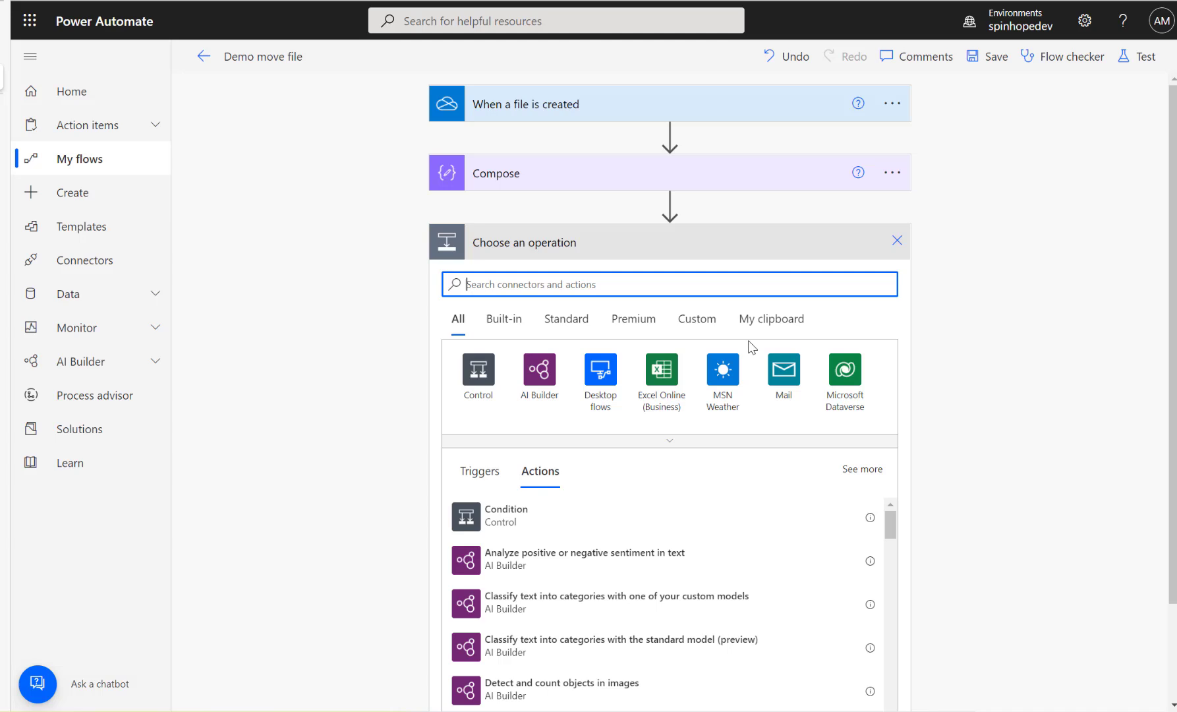
type("sharepoint")
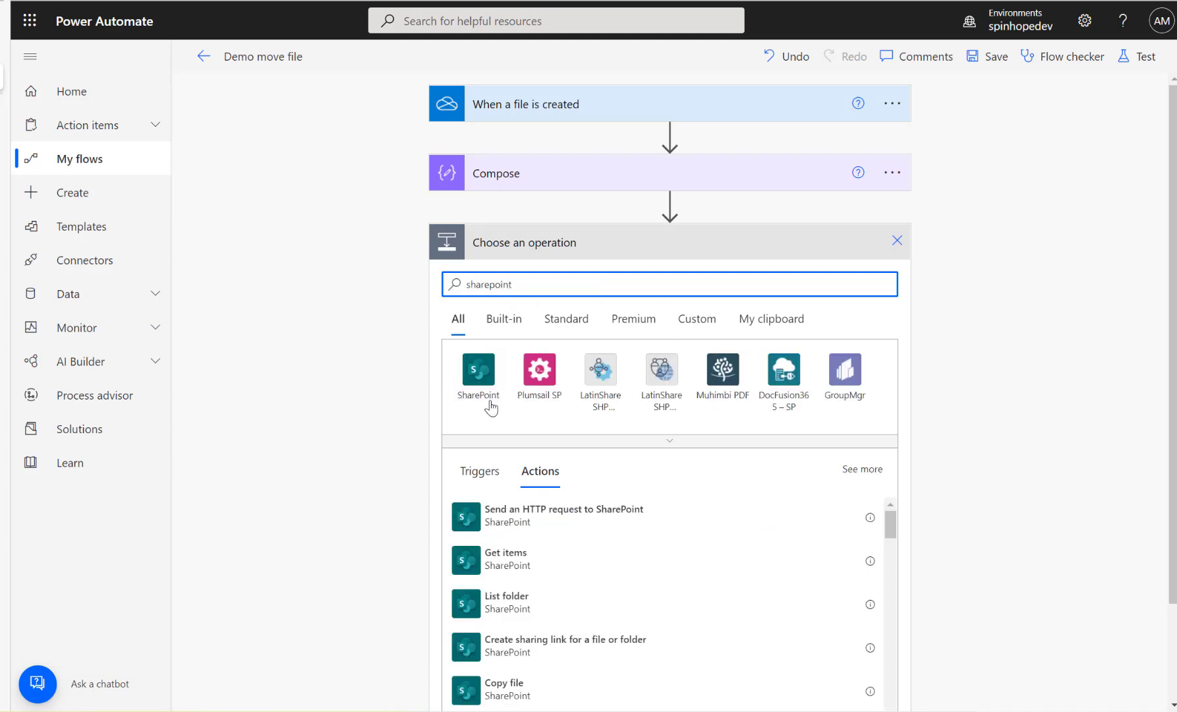
left_click(485, 388)
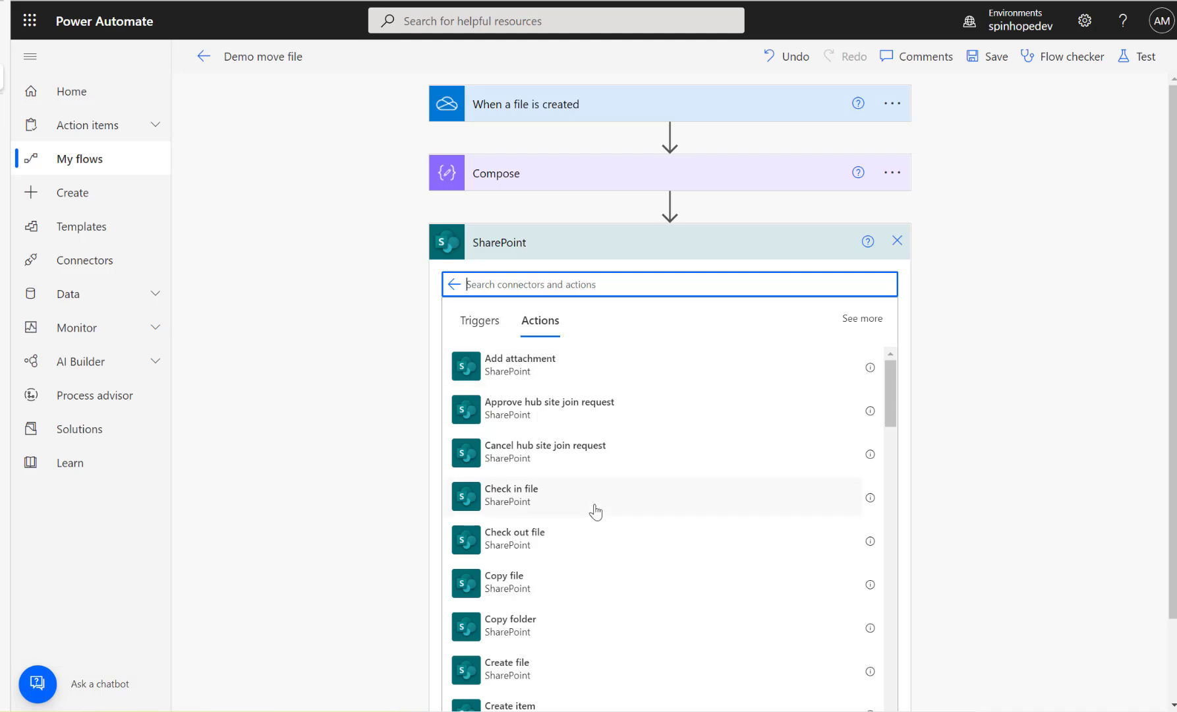
scroll(545, 588, "down", 2)
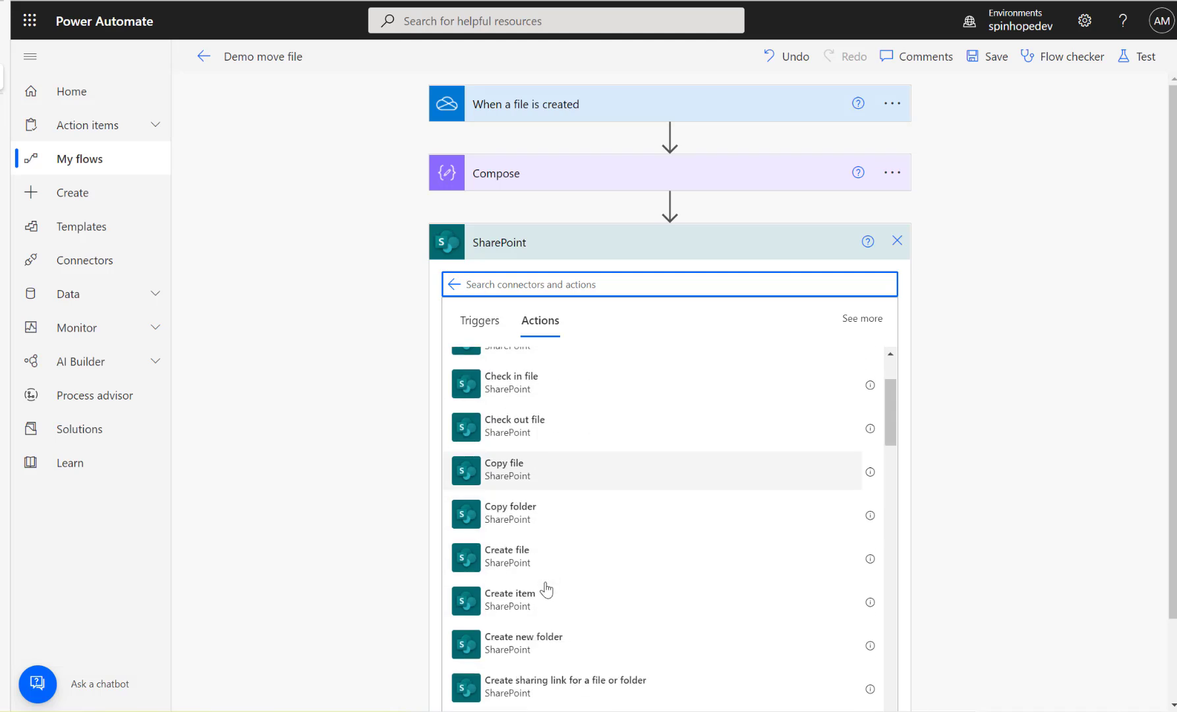
left_click(520, 559)
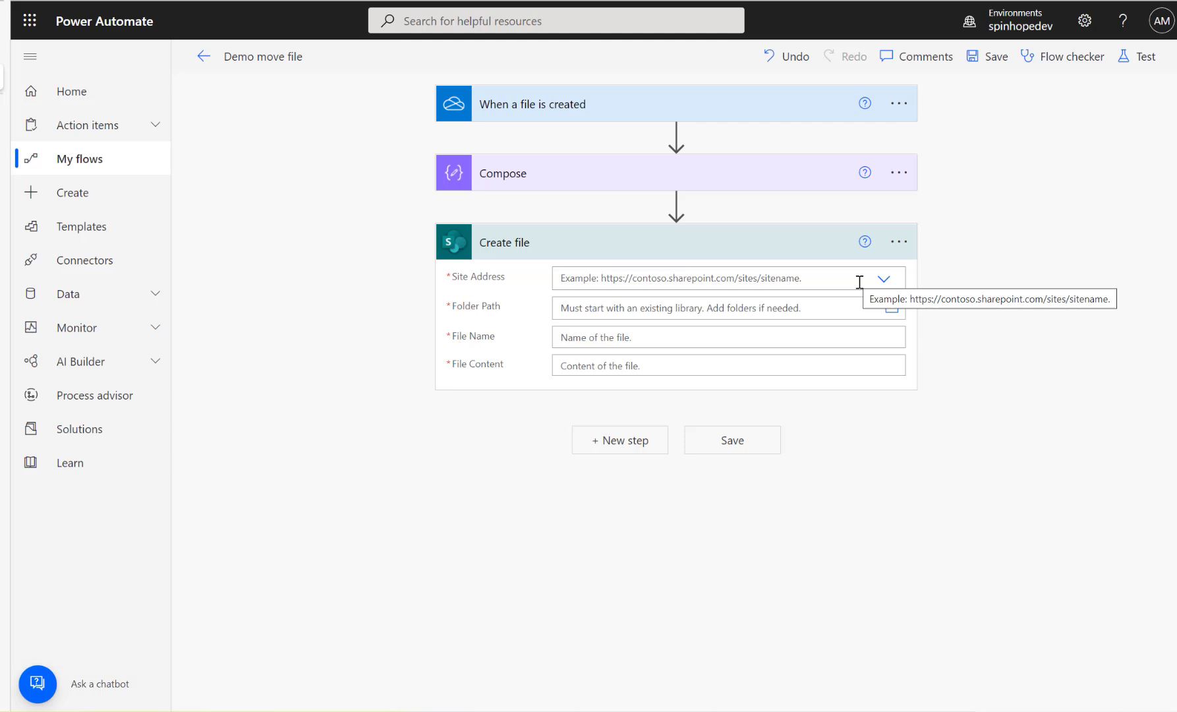
Point Create file at the Spinhope Ltd Team Site site and the /Doc1 folder.
left_click(885, 280)
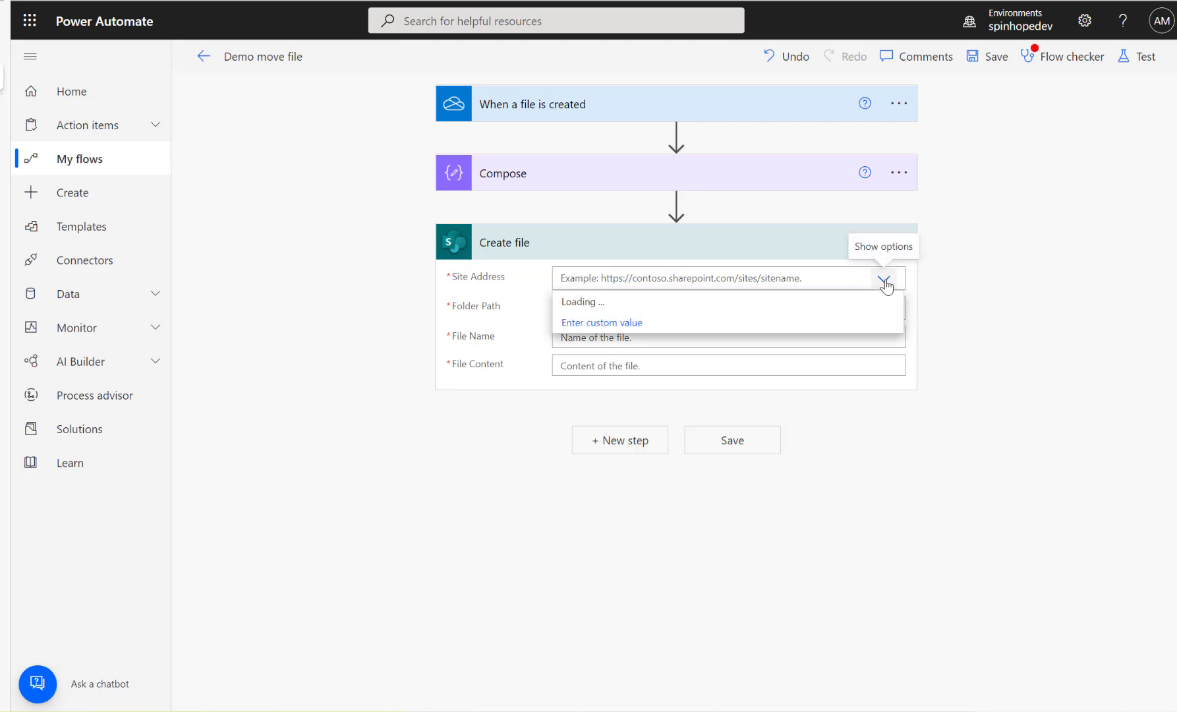
left_click(791, 325)
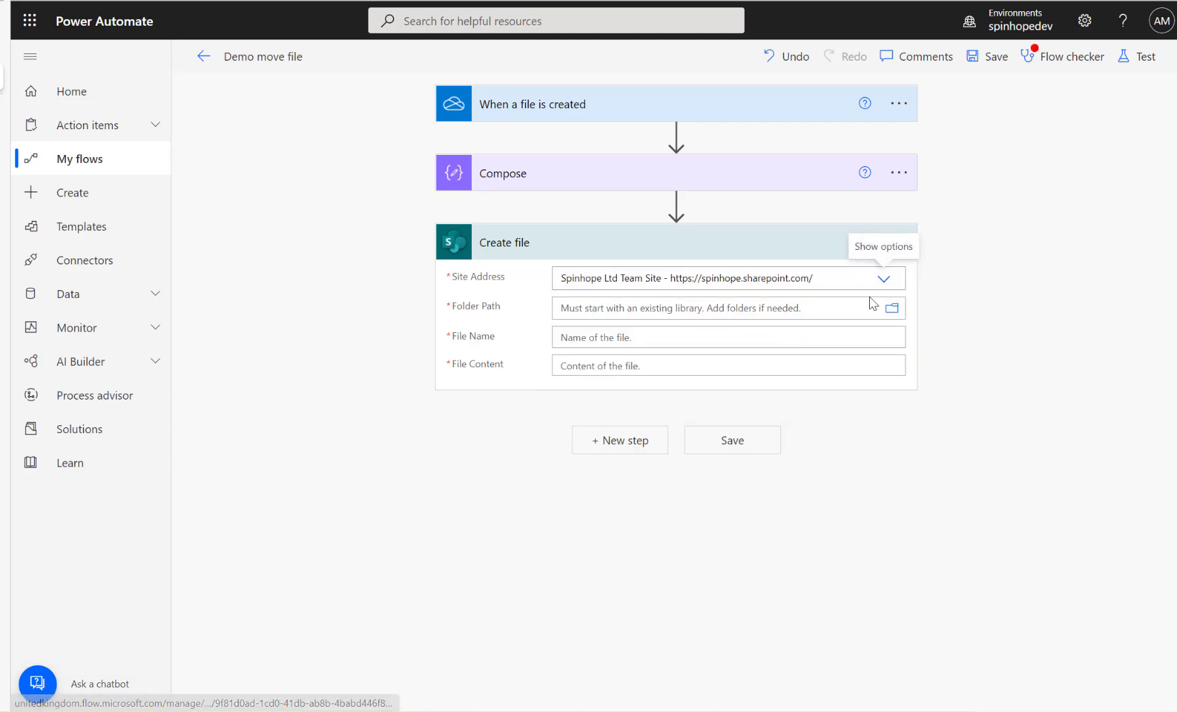
left_click(891, 310)
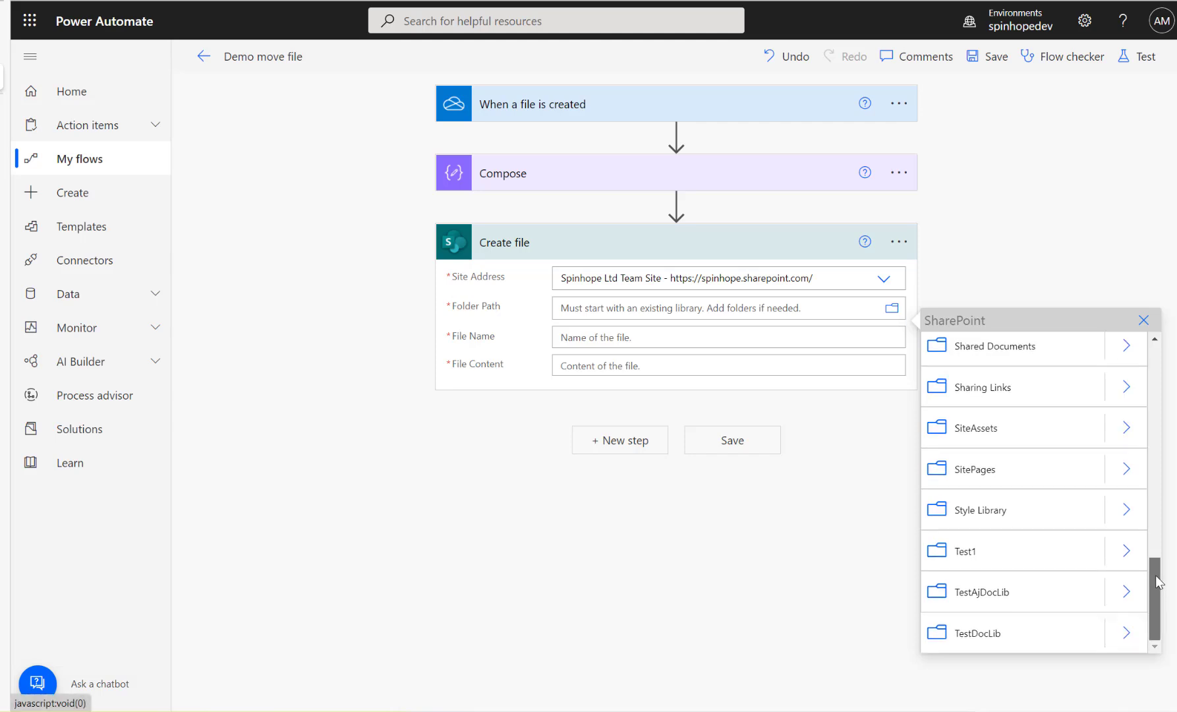
scroll(1131, 395, "up", 10)
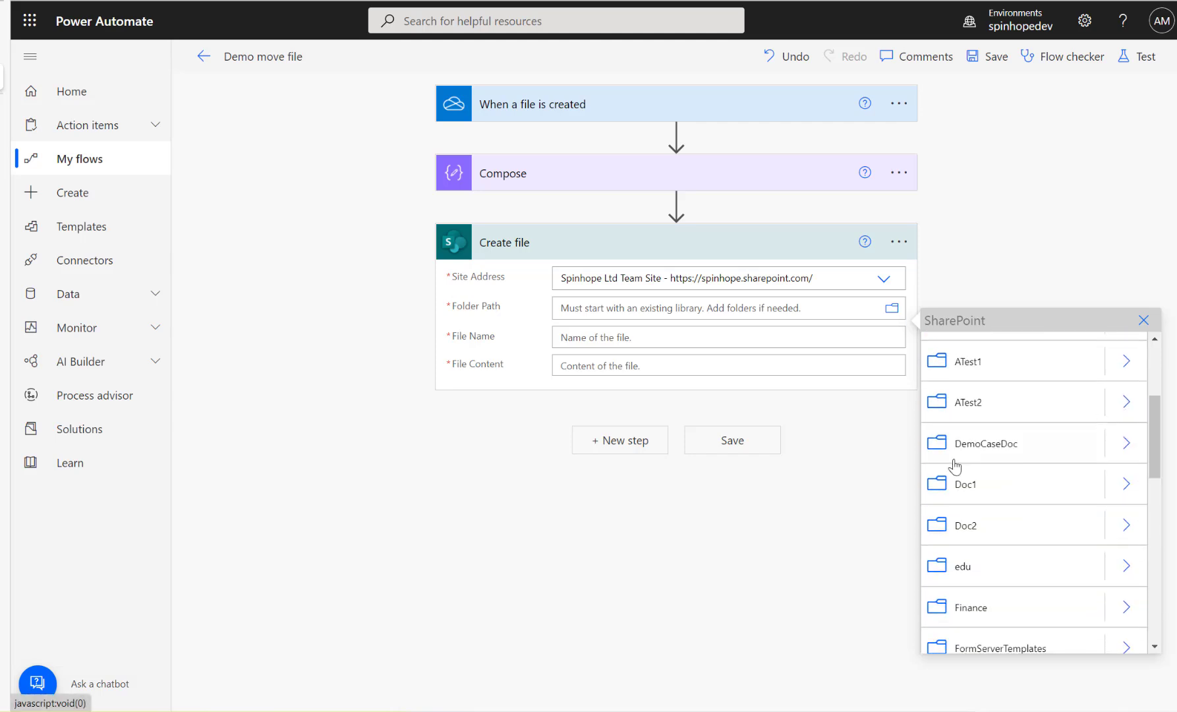
left_click(961, 494)
left_click(560, 301)
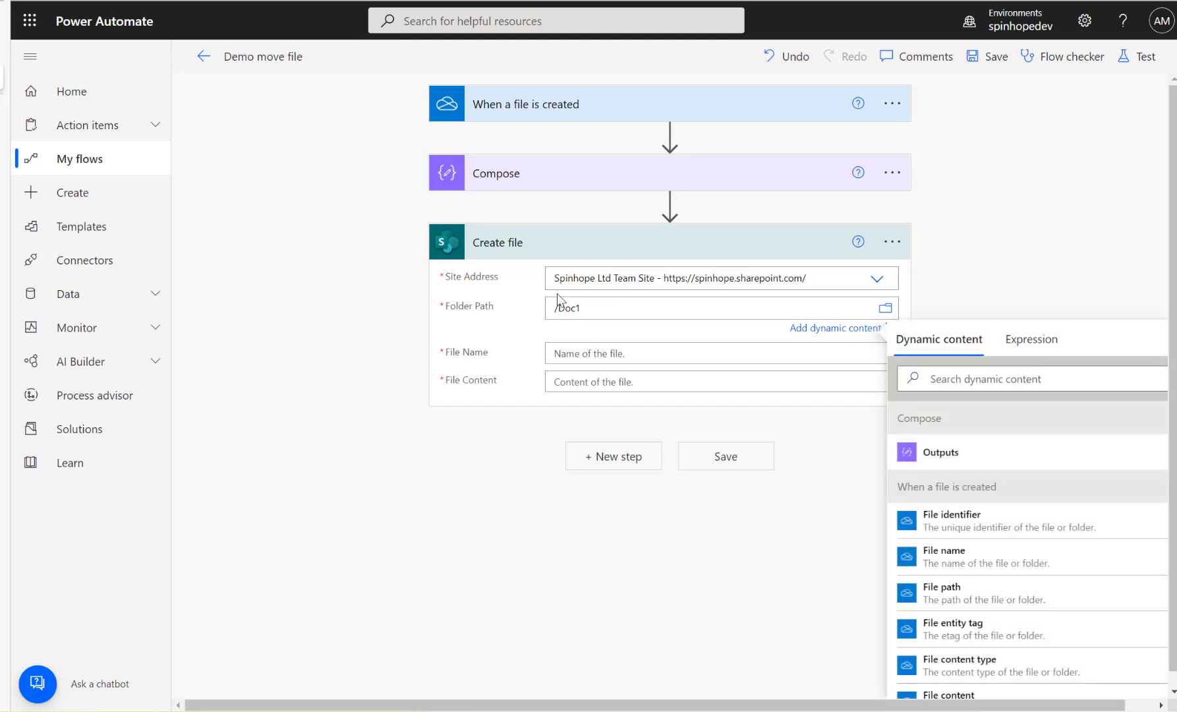
Fill File Name and File Content with the trigger's File name and File content, then save the flow.
left_click(621, 356)
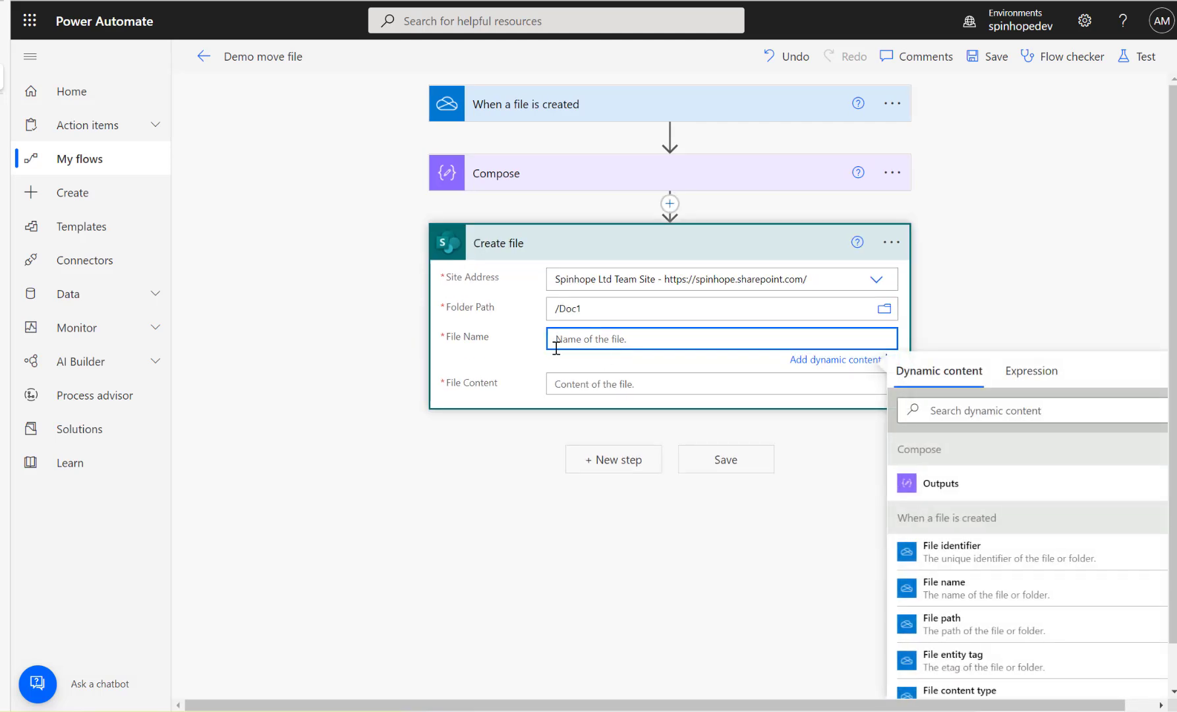
left_click(949, 587)
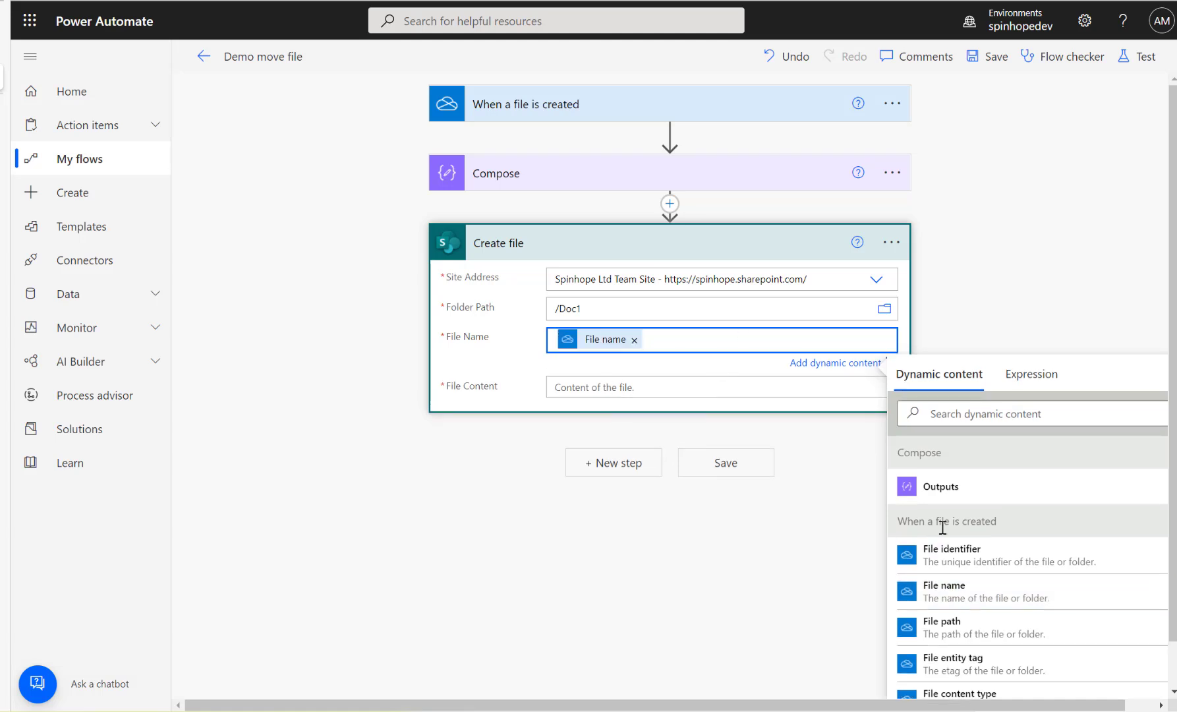
scroll(991, 613, "down", 1)
scroll(1077, 638, "down", 1)
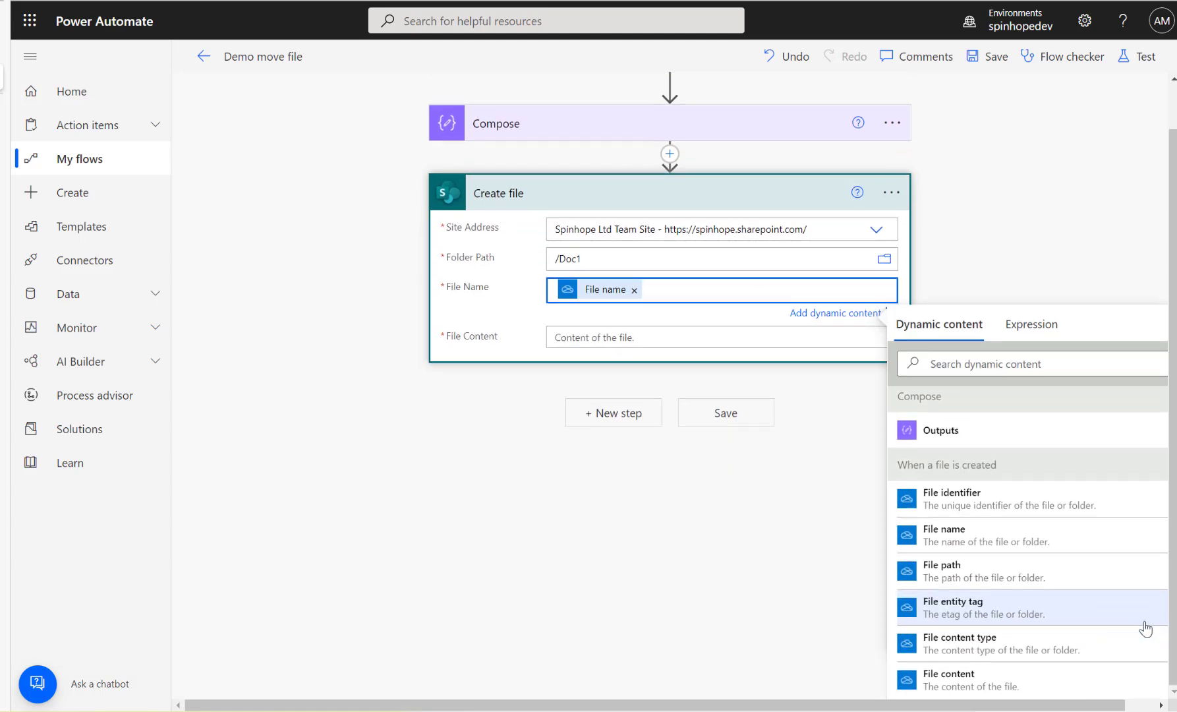
left_click(981, 683)
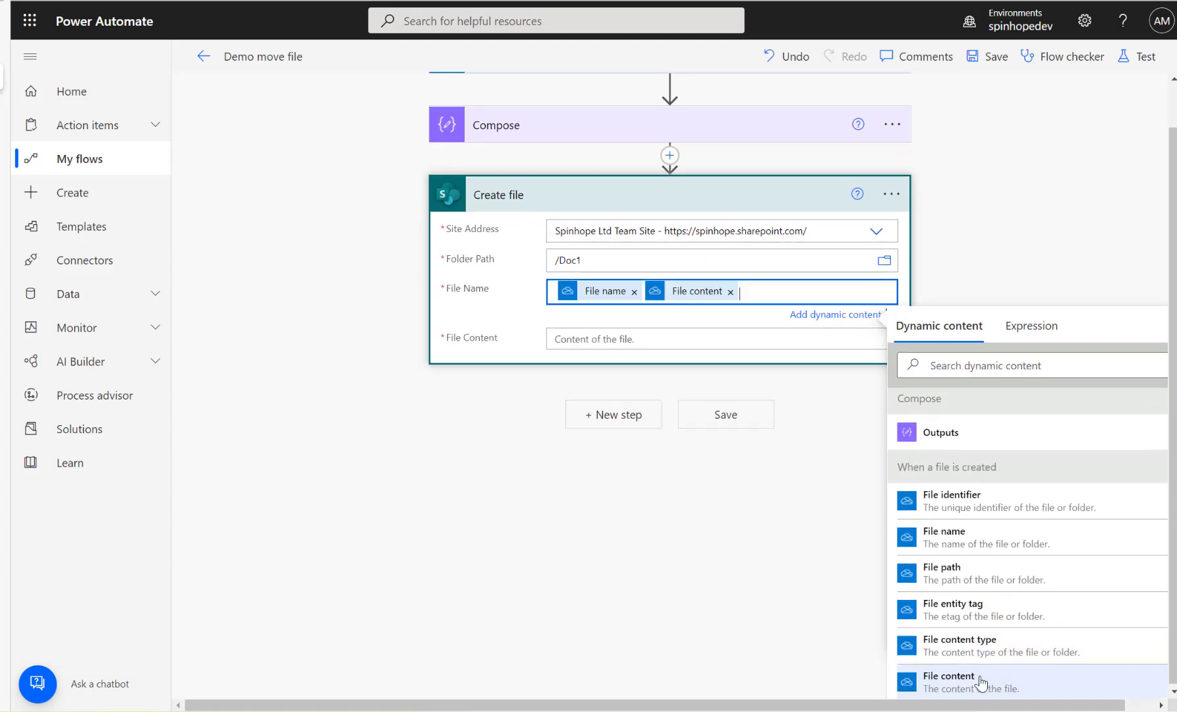
left_click(730, 292)
left_click(653, 339)
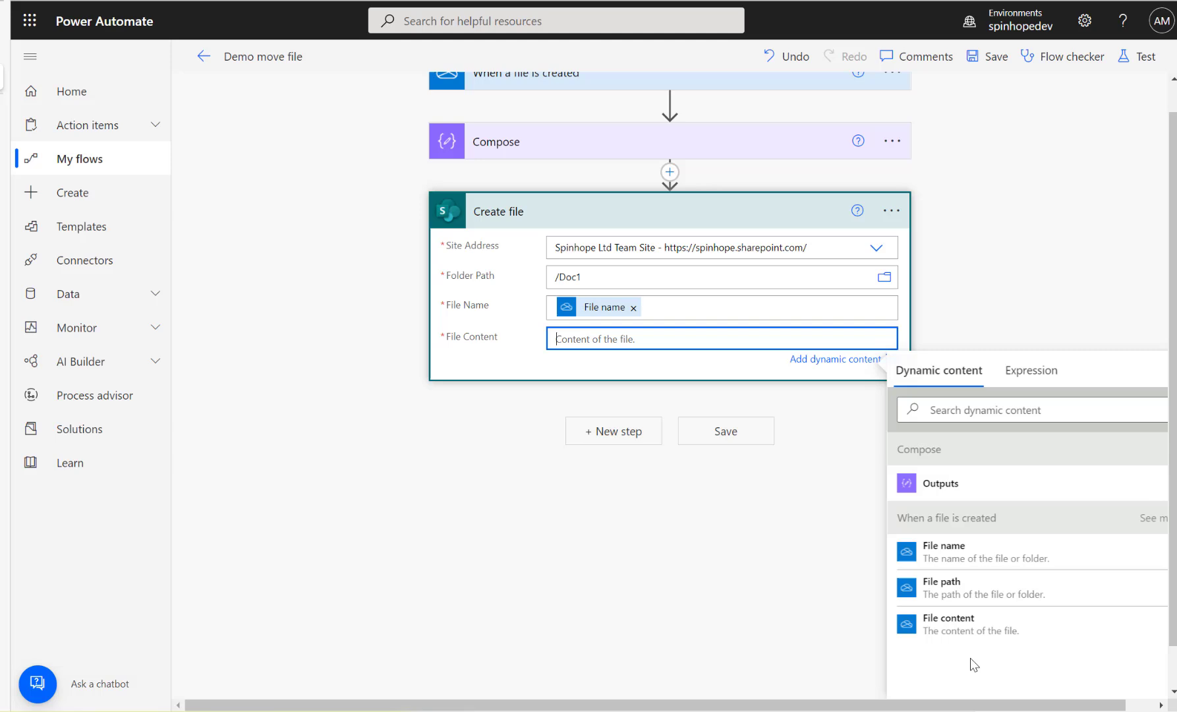
left_click(949, 630)
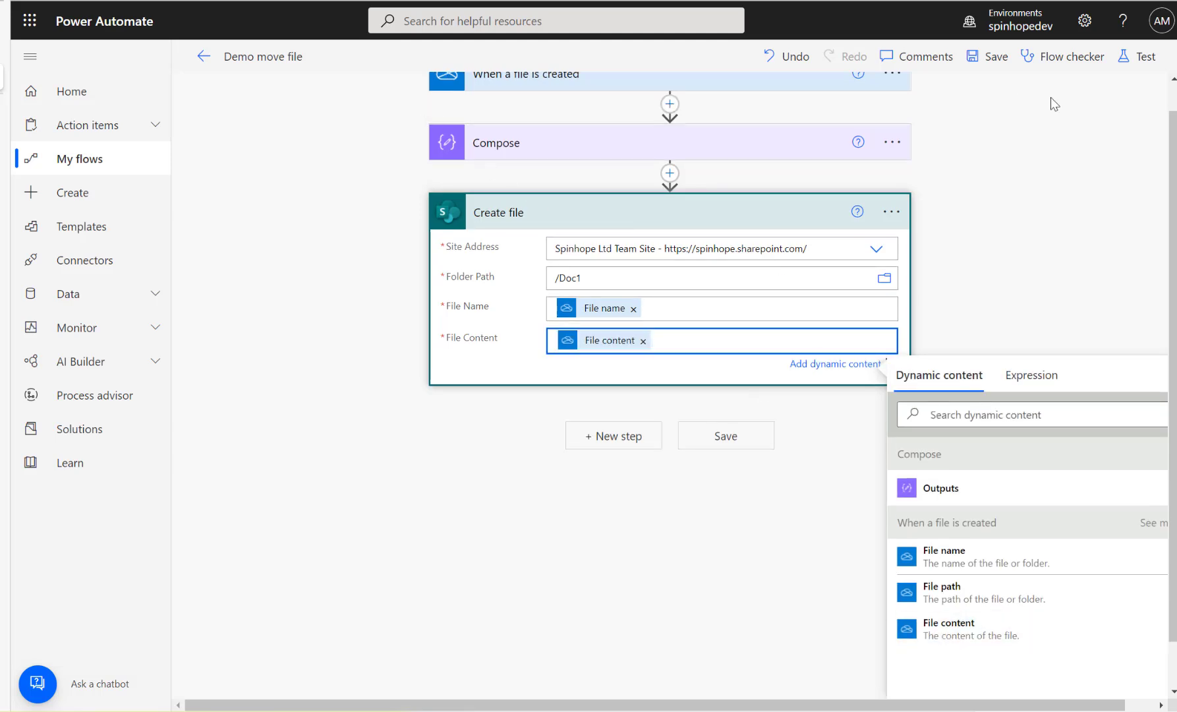
left_click(993, 69)
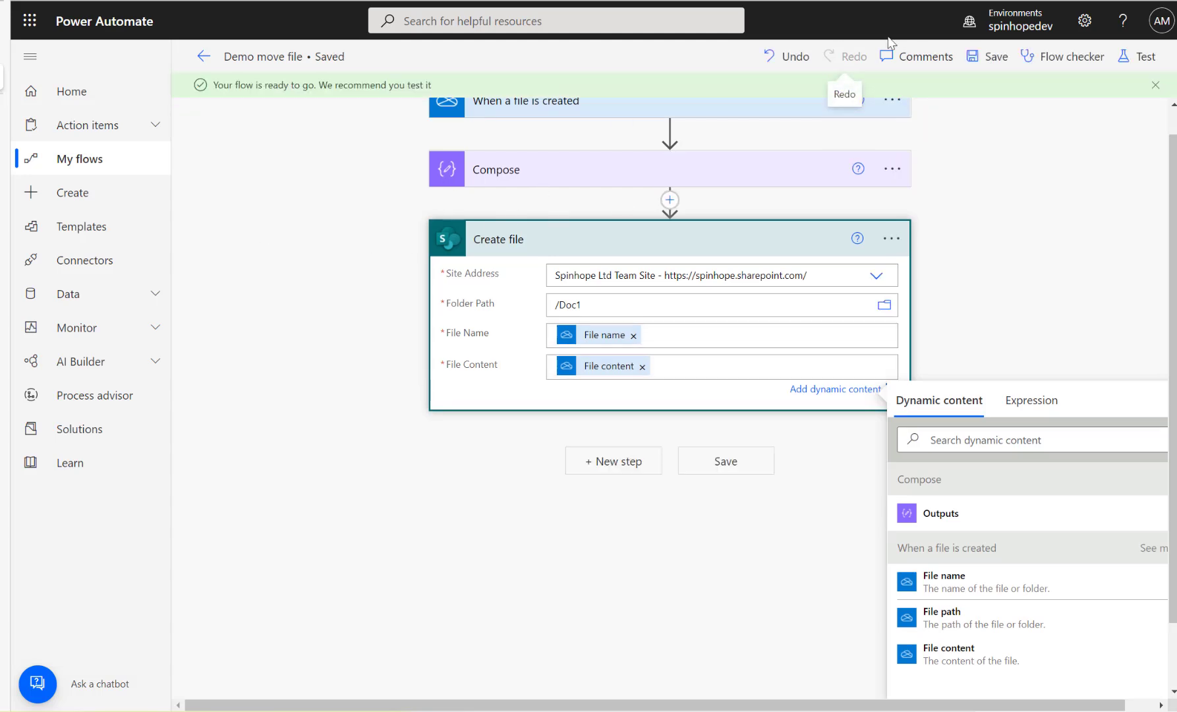
key("ctrl+Tab")
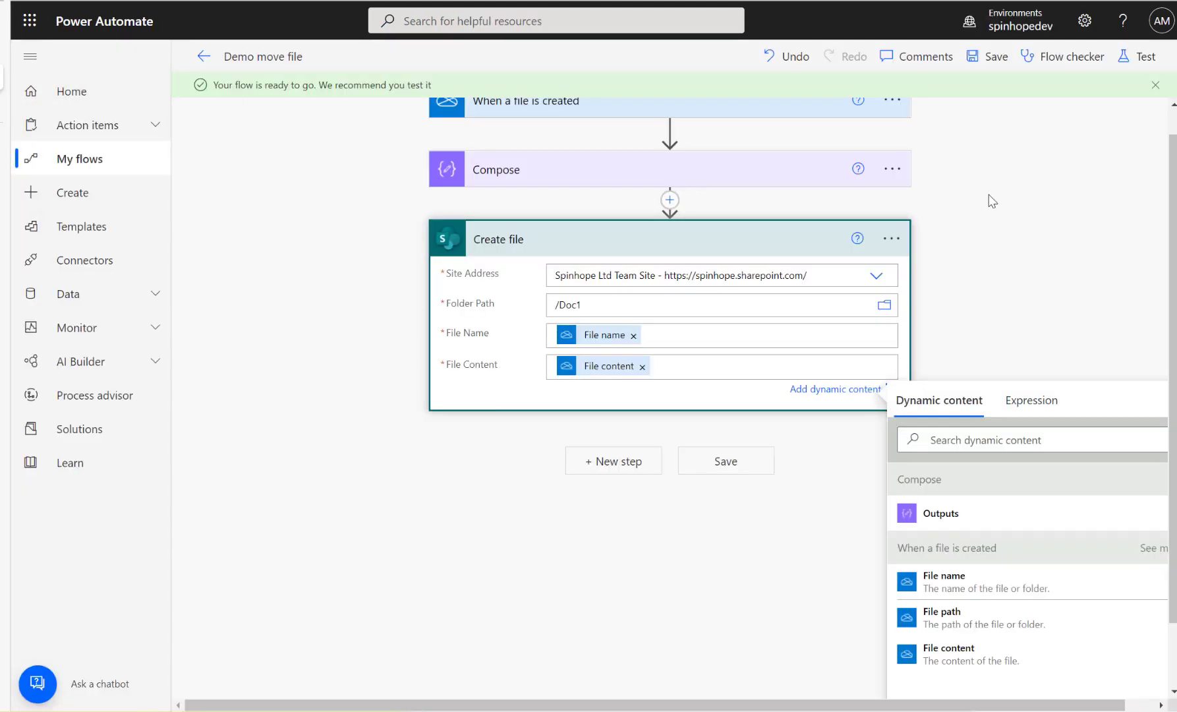
Start a manual test and move DemoFile.pdf from Downloads into the OneDrive FlowDemo folder.
left_click(992, 201)
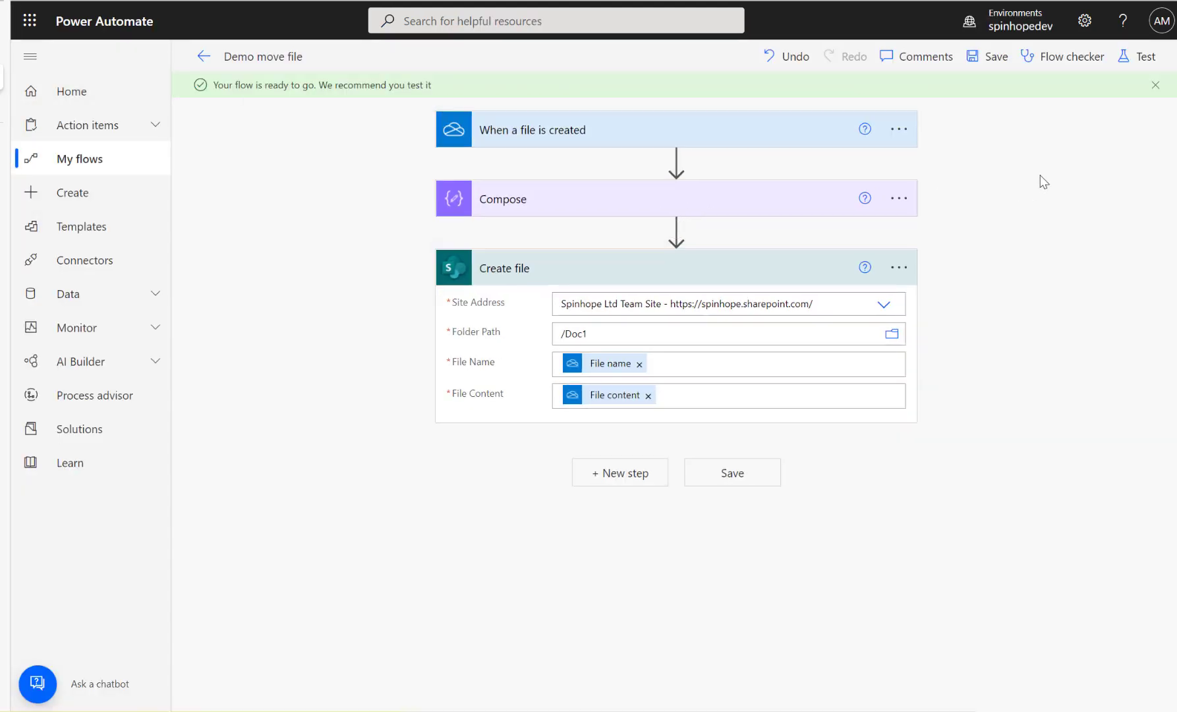
left_click(1142, 58)
left_click(950, 684)
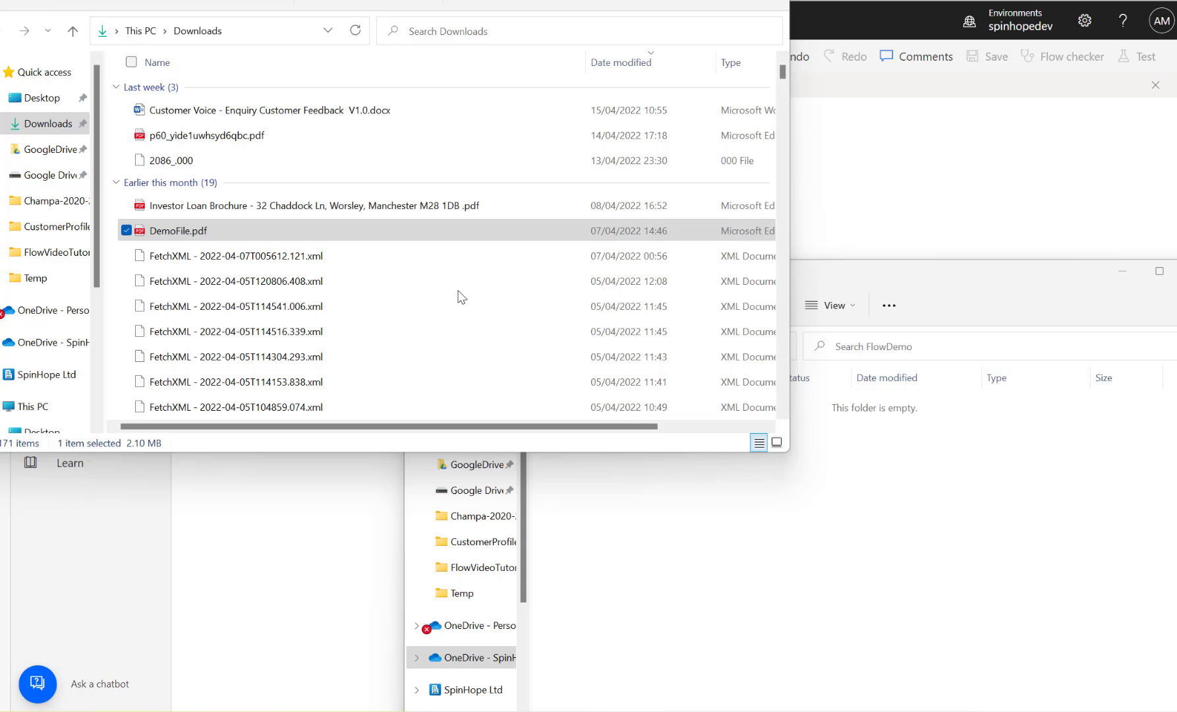
left_click_drag(201, 236, 969, 510)
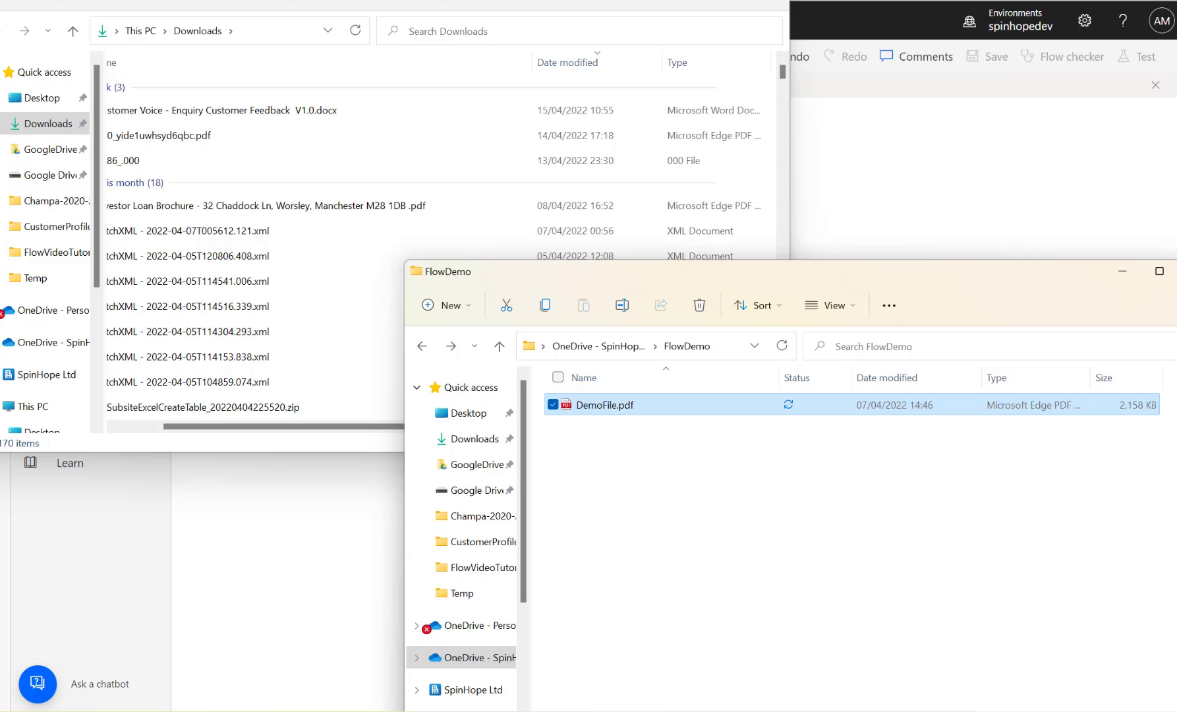
left_click(939, 221)
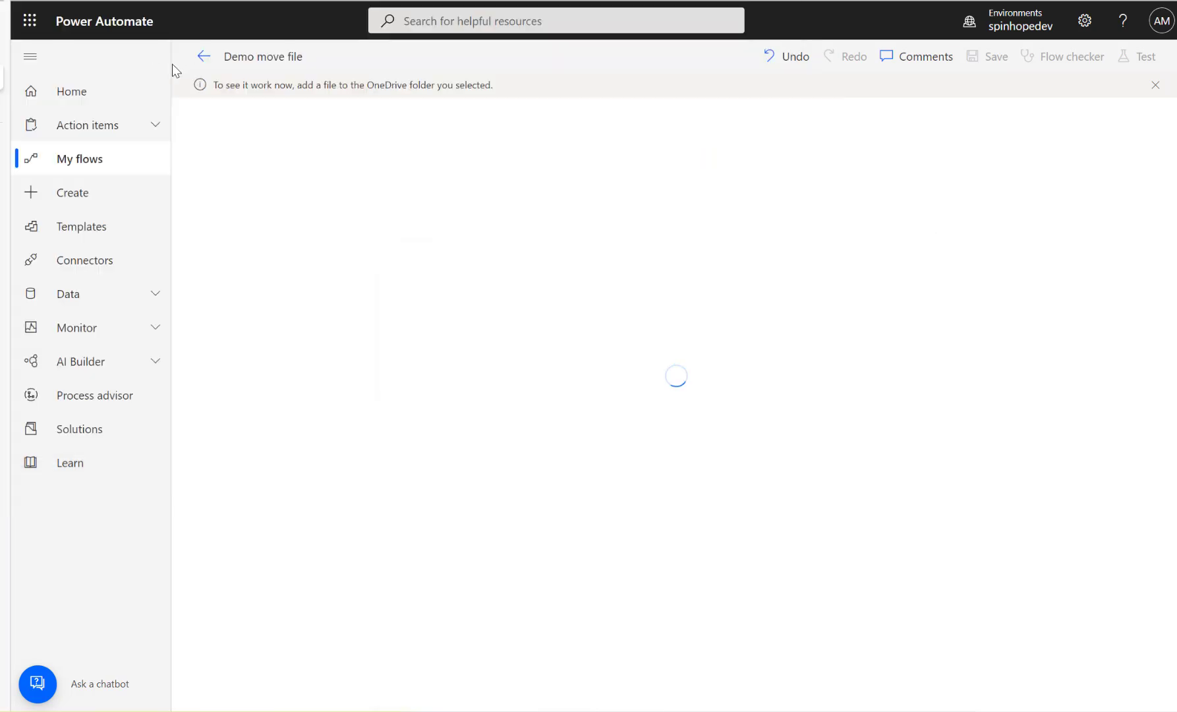
Open the flow's run history, refresh it, and open the newest run.
left_click(203, 57)
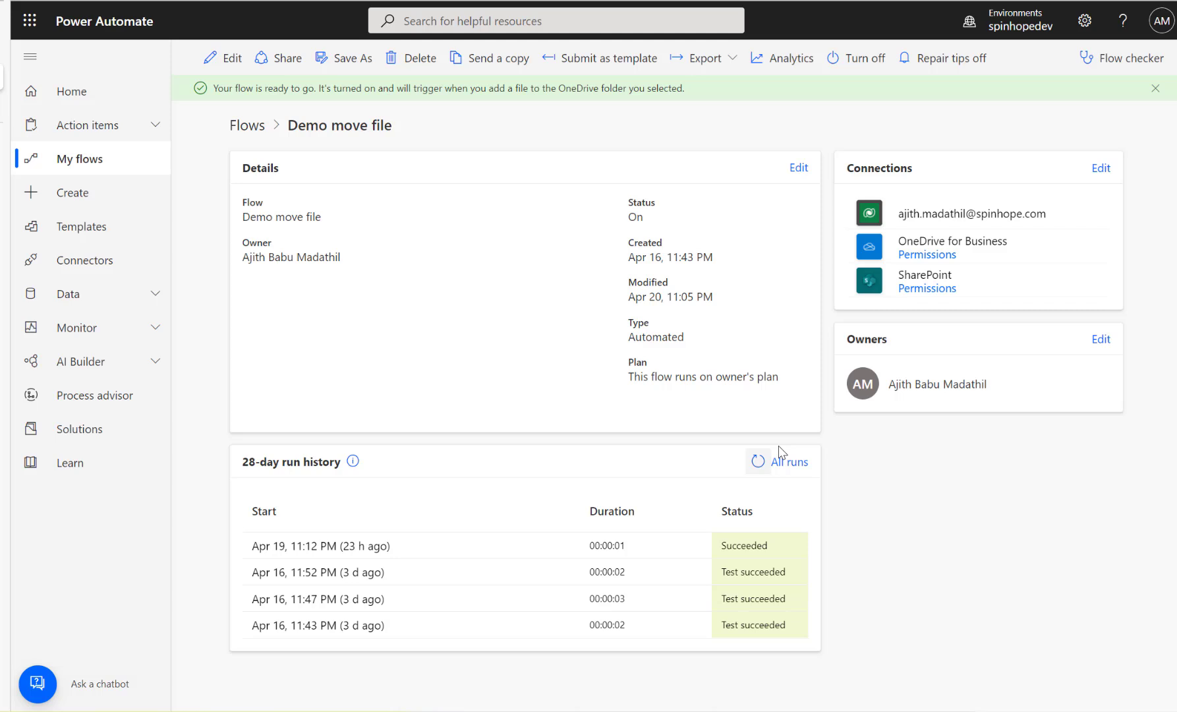
left_click(755, 462)
left_click(753, 462)
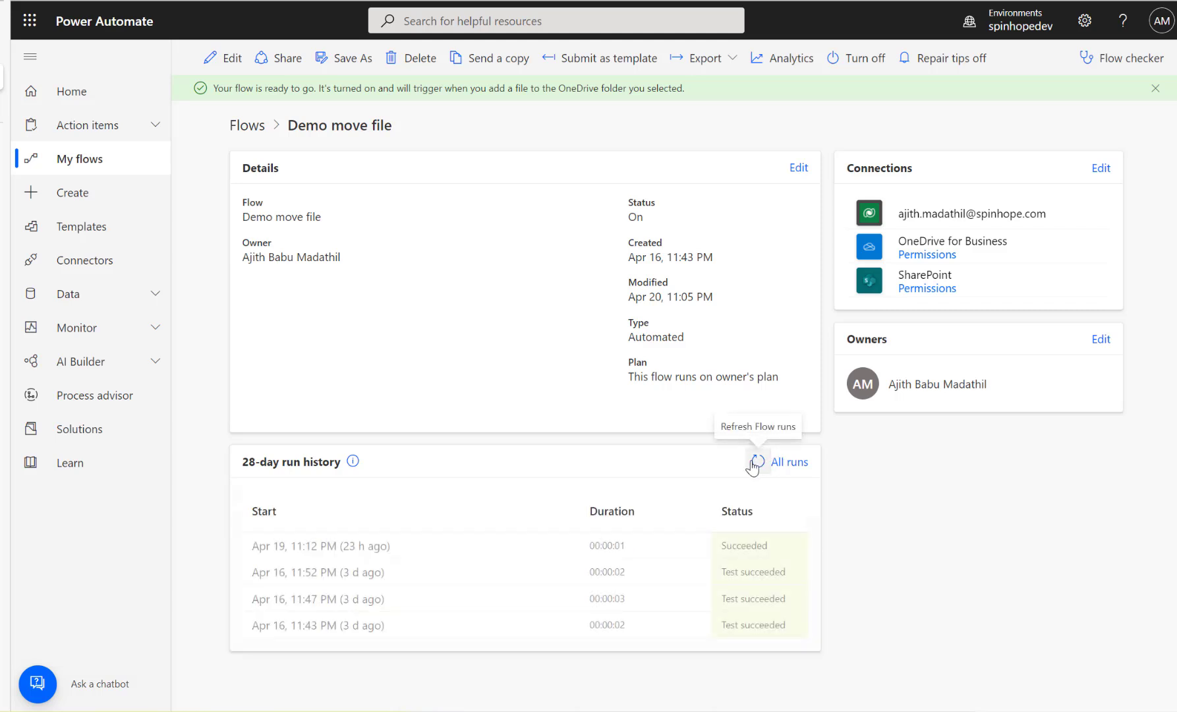
left_click(755, 461)
left_click(755, 461)
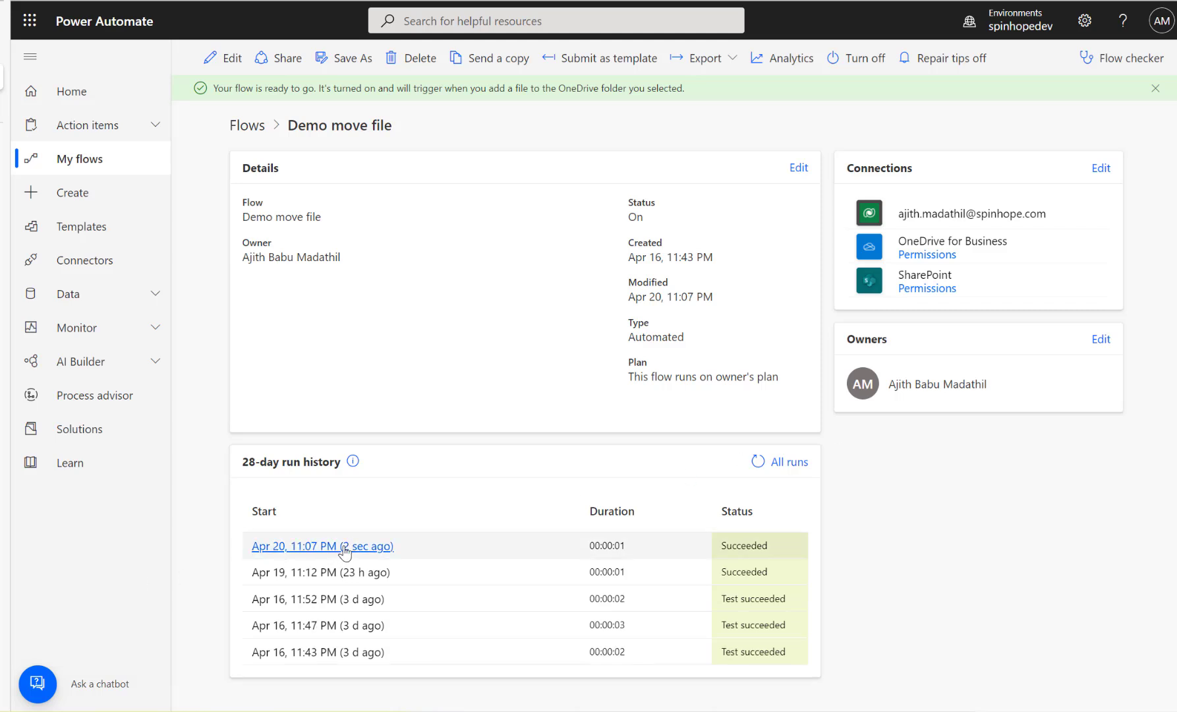
left_click(323, 546)
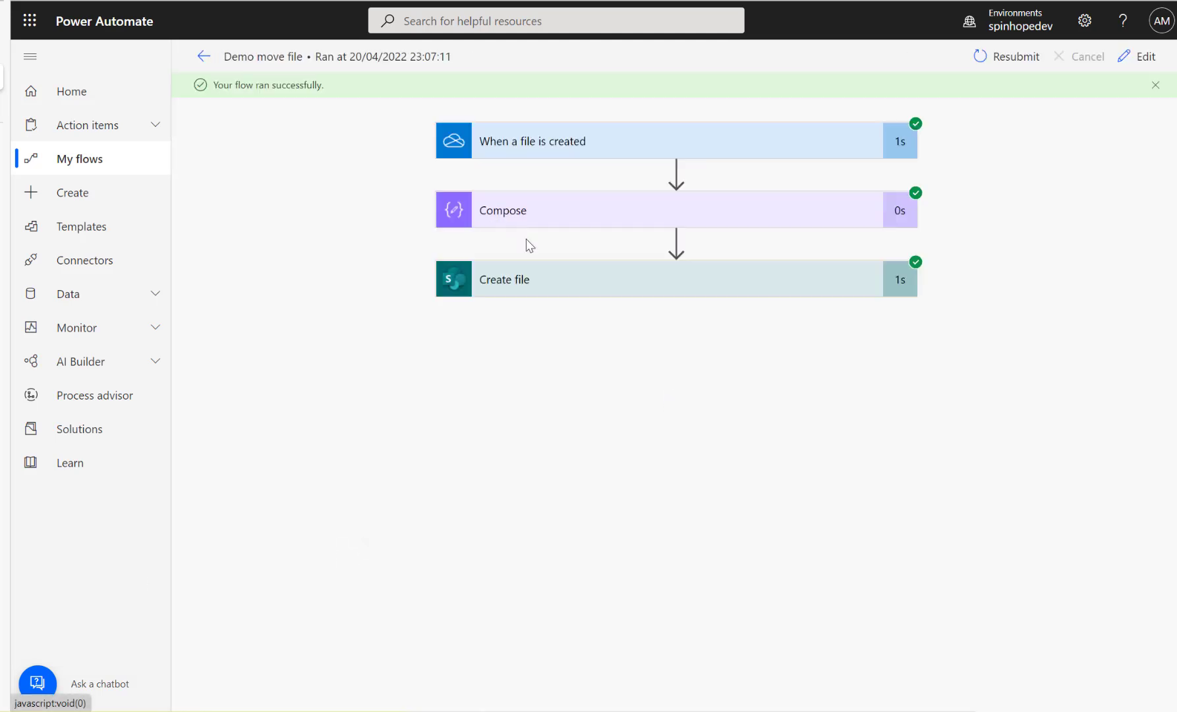
Inspect the Compose and Create file results and confirm DemoFile.pdf in the SharePoint Doc1 library.
left_click(540, 282)
left_click(549, 214)
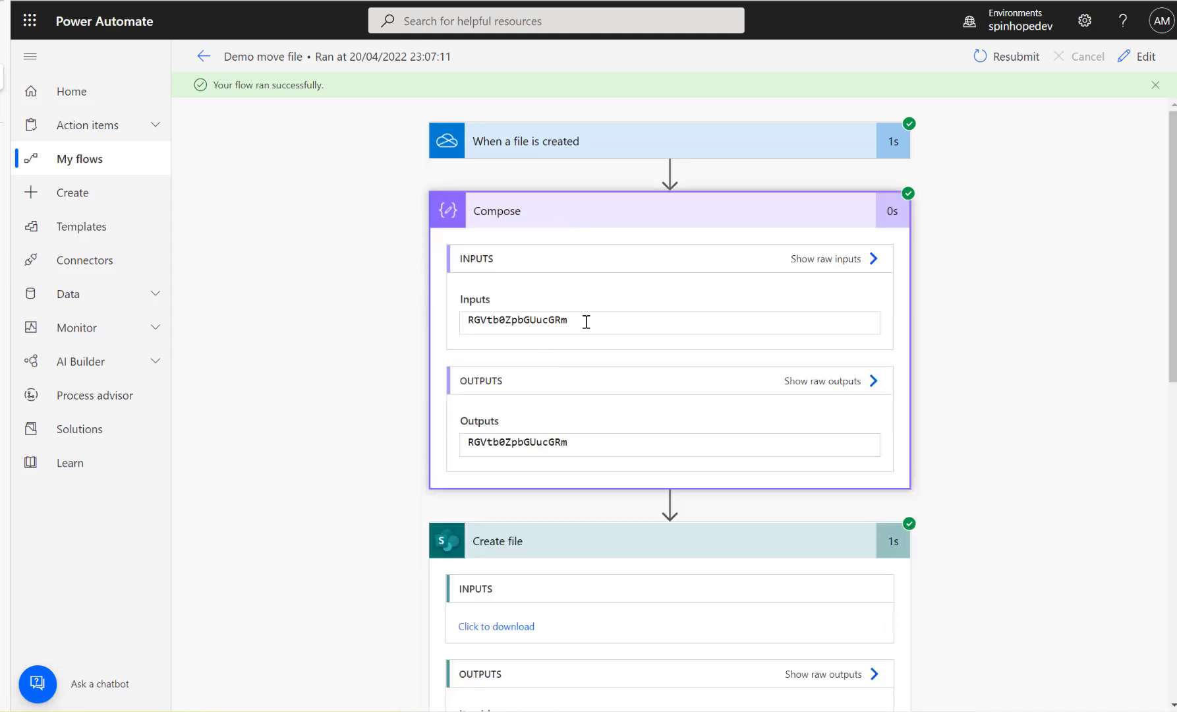
left_click_drag(586, 322, 461, 323)
scroll(330, 406, "down", 6)
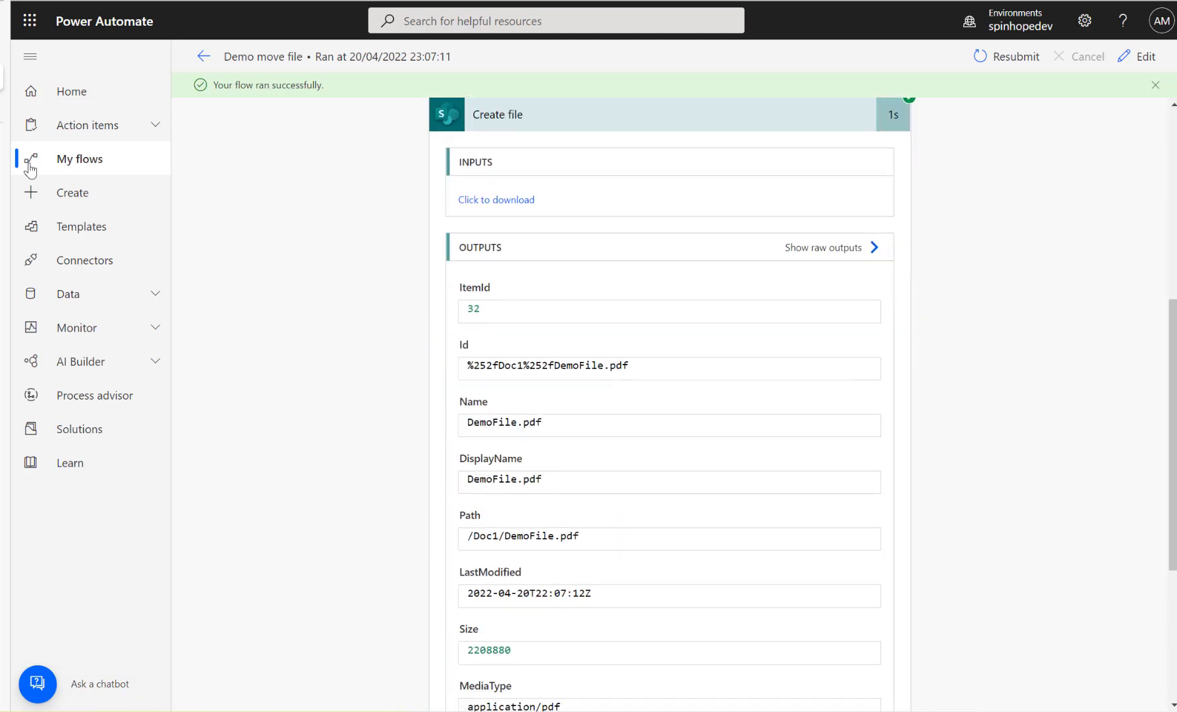
left_click(4, 125)
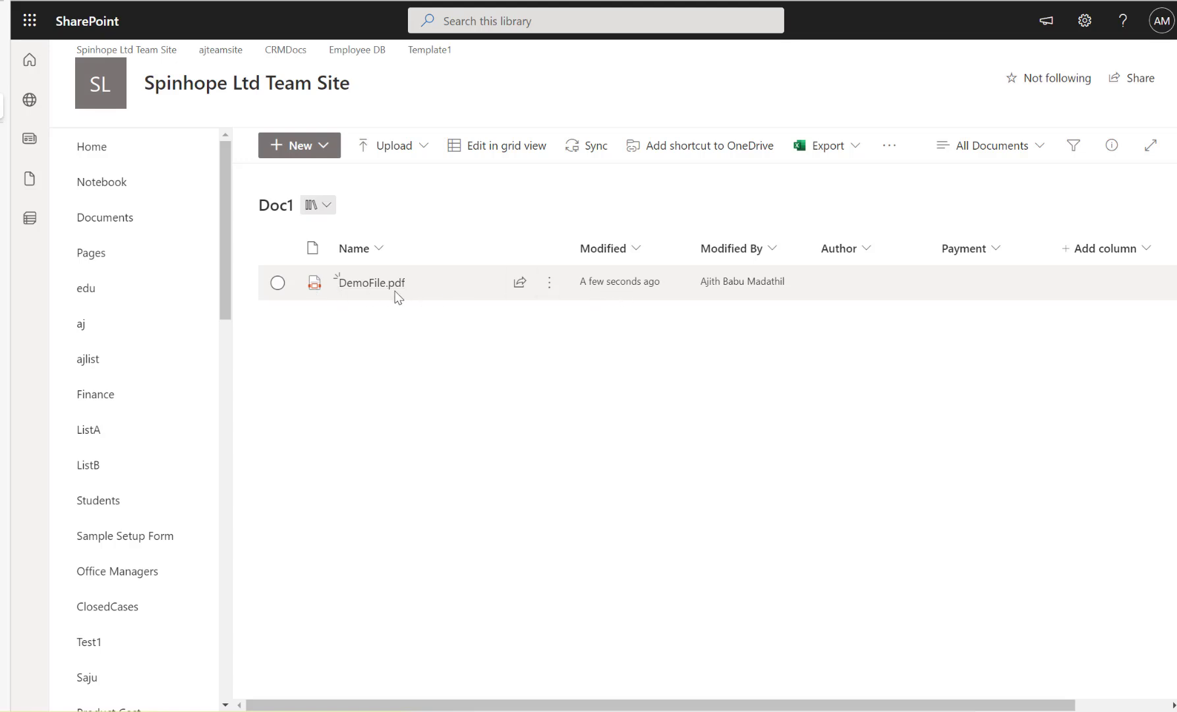
left_click(76, 77)
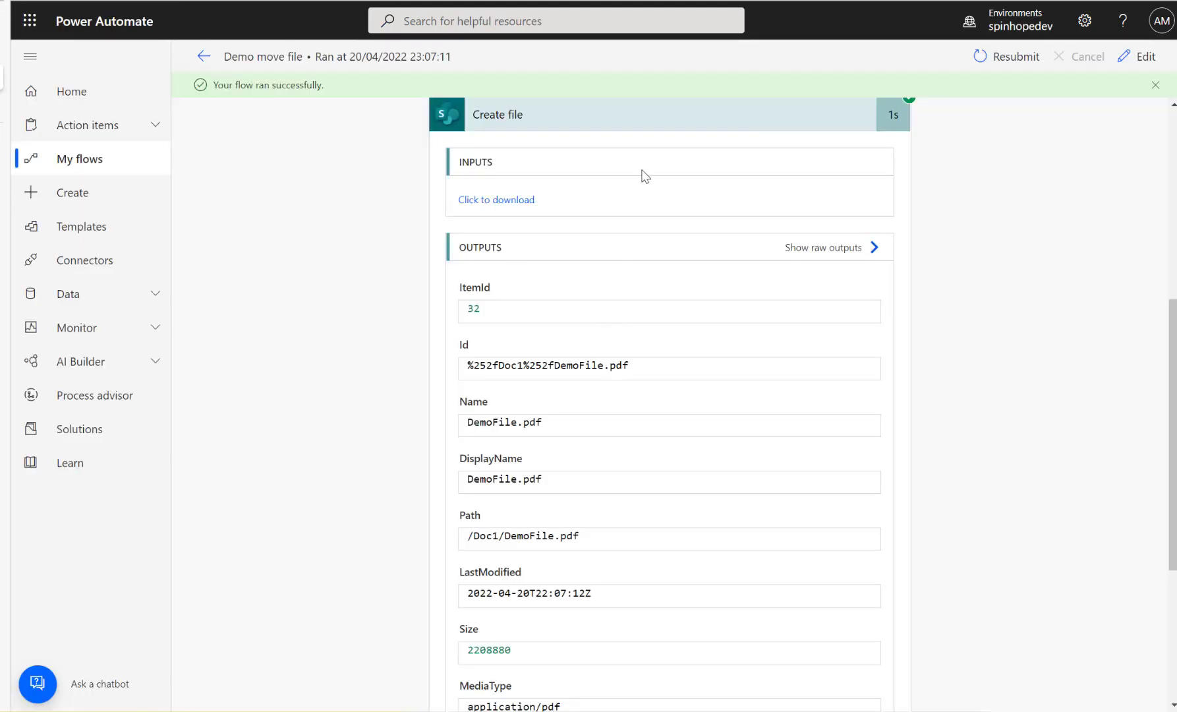
In the editor, remove the File name value from the Compose step's Inputs.
left_click(1134, 57)
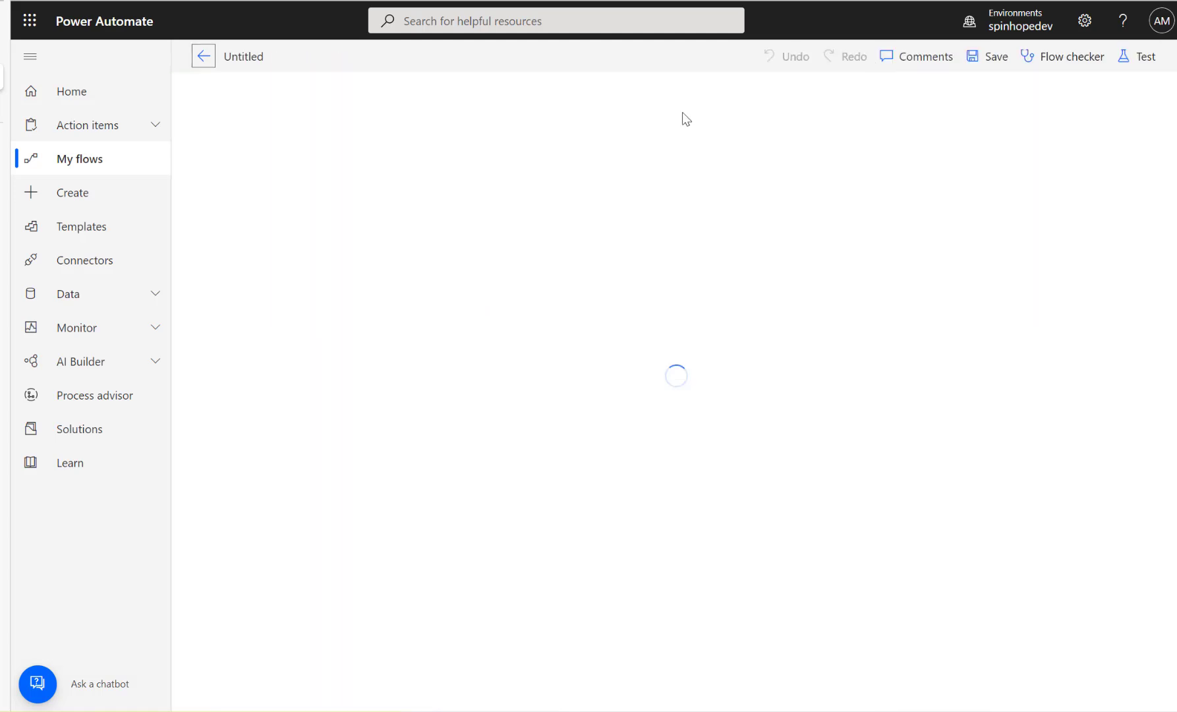
mouse_move(677, 206)
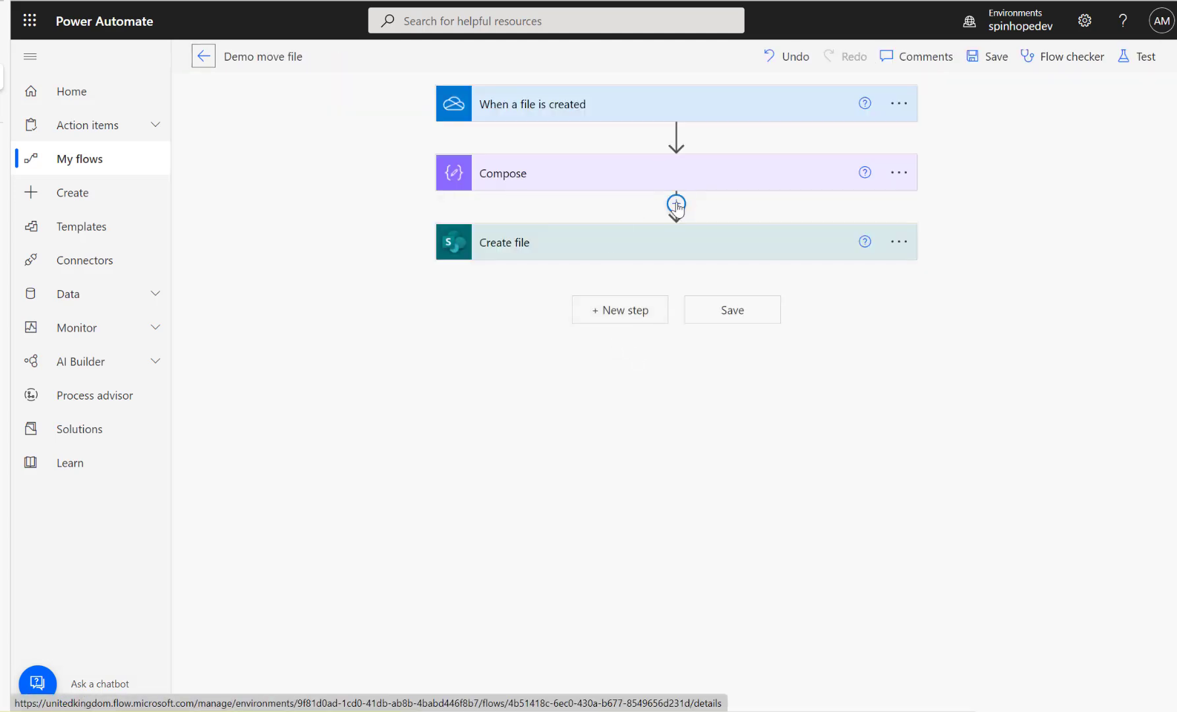
left_click(620, 178)
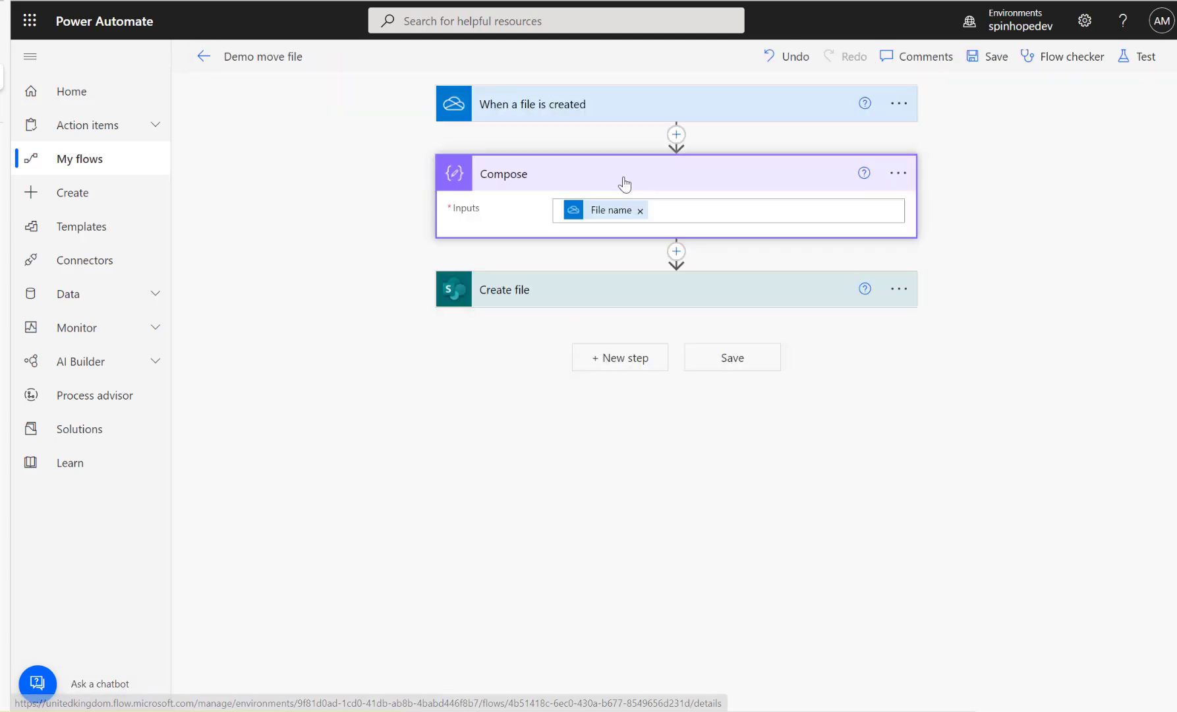
left_click(642, 212)
left_click(573, 298)
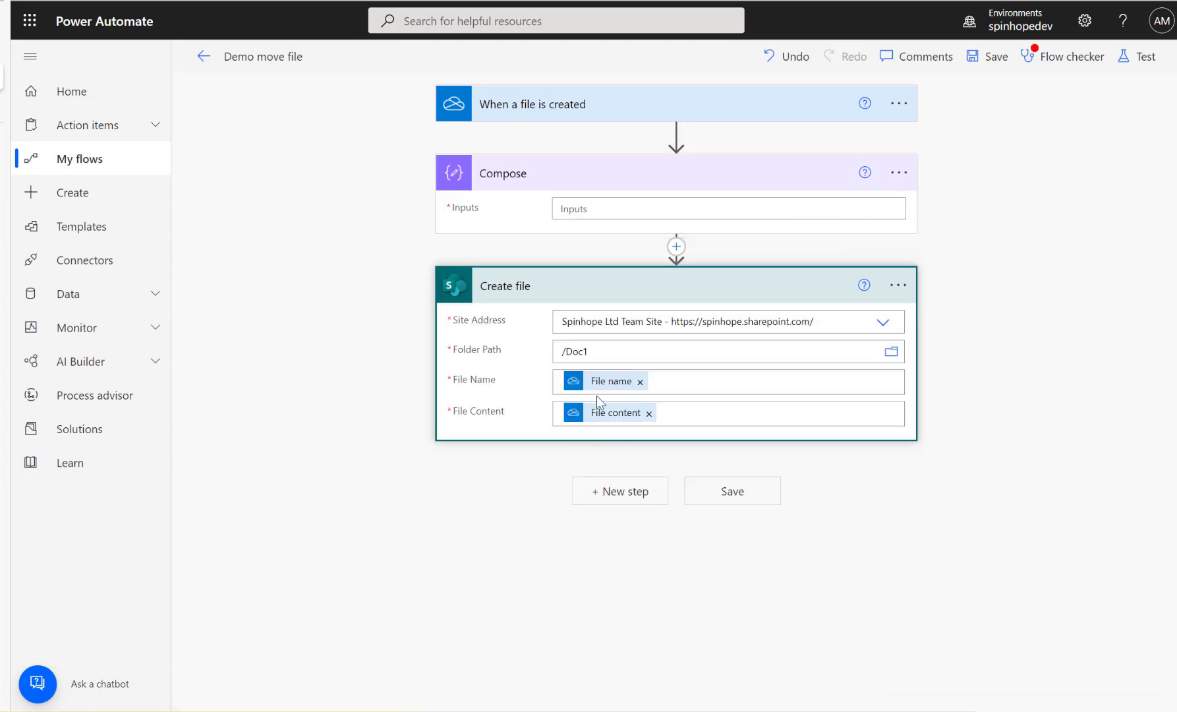
left_click(585, 207)
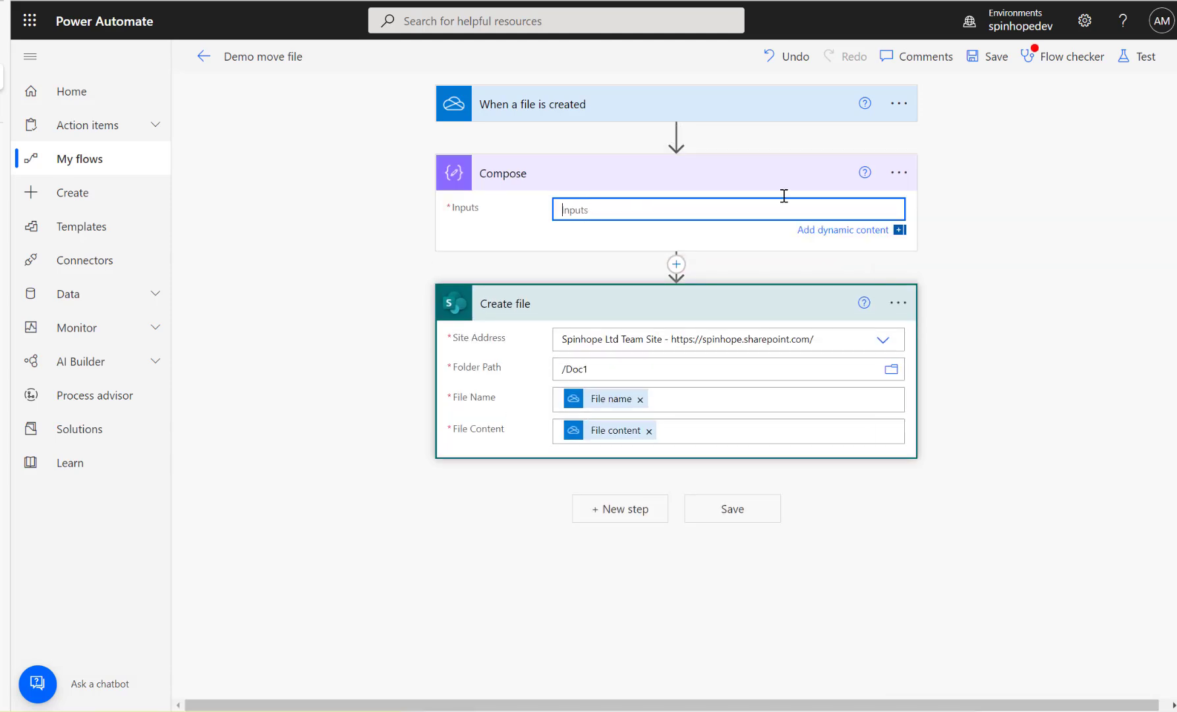
left_click(900, 173)
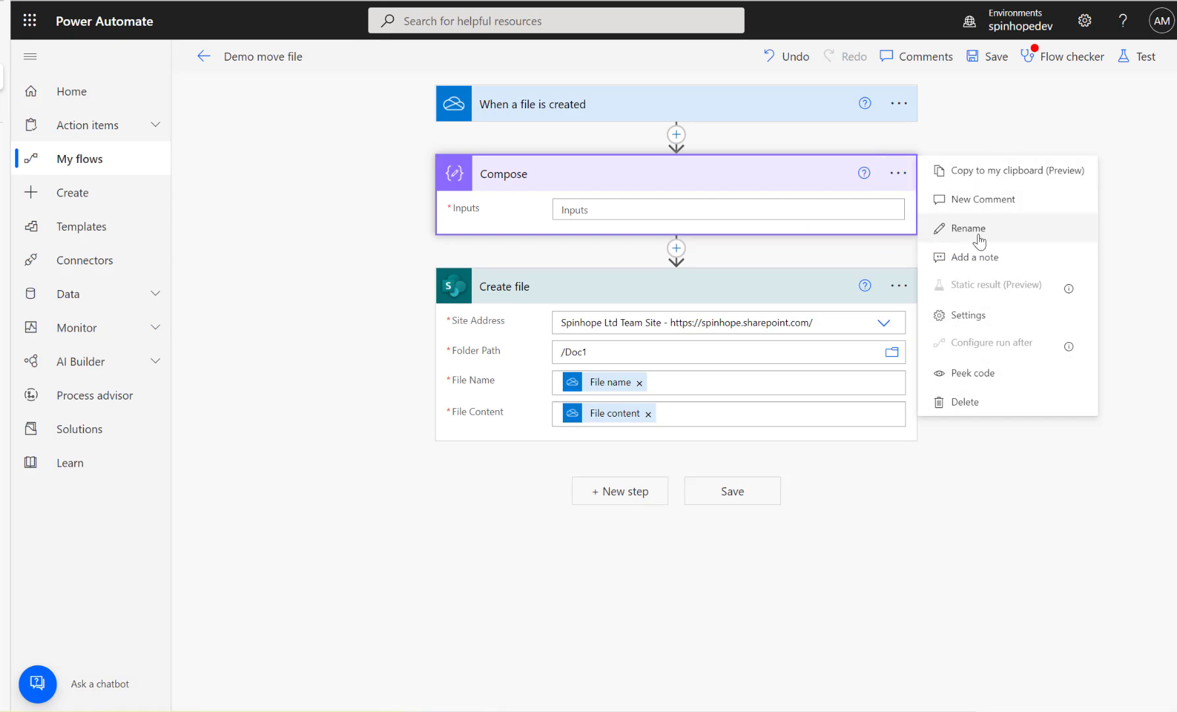
left_click(631, 211)
Enter formatDateTime(addDays(utcNow(),-30),'MMM-yyyy') as the Compose Inputs expression.
left_click(1025, 237)
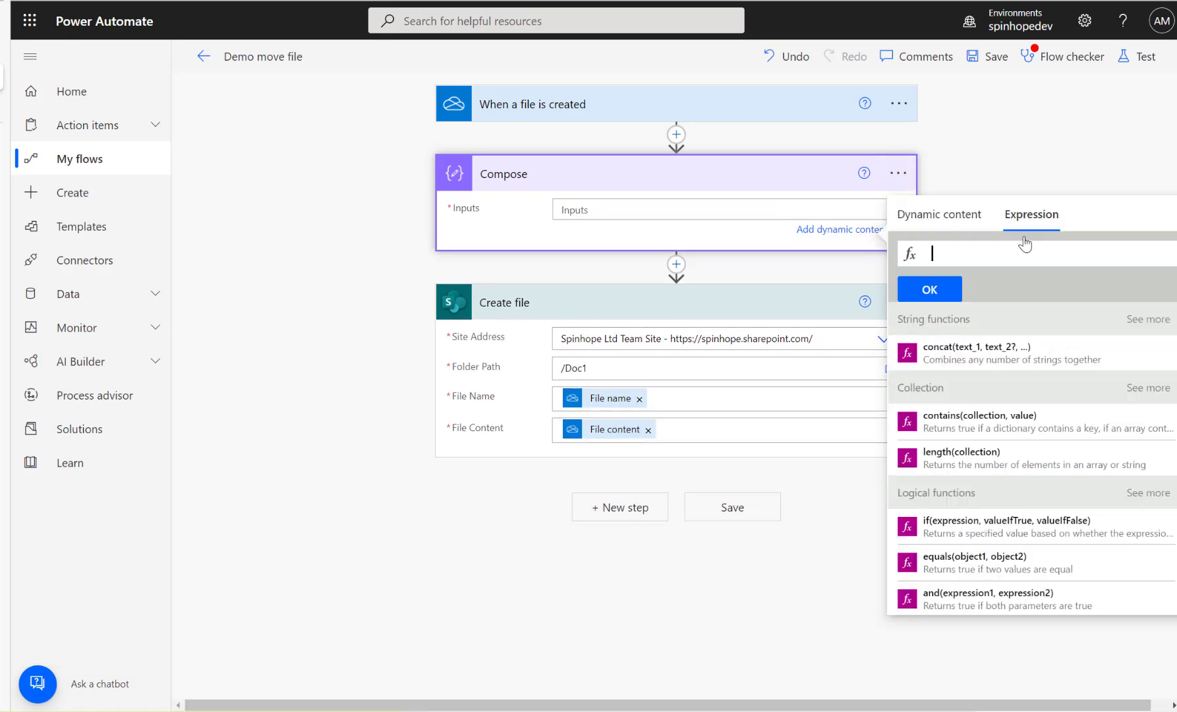
type("forma")
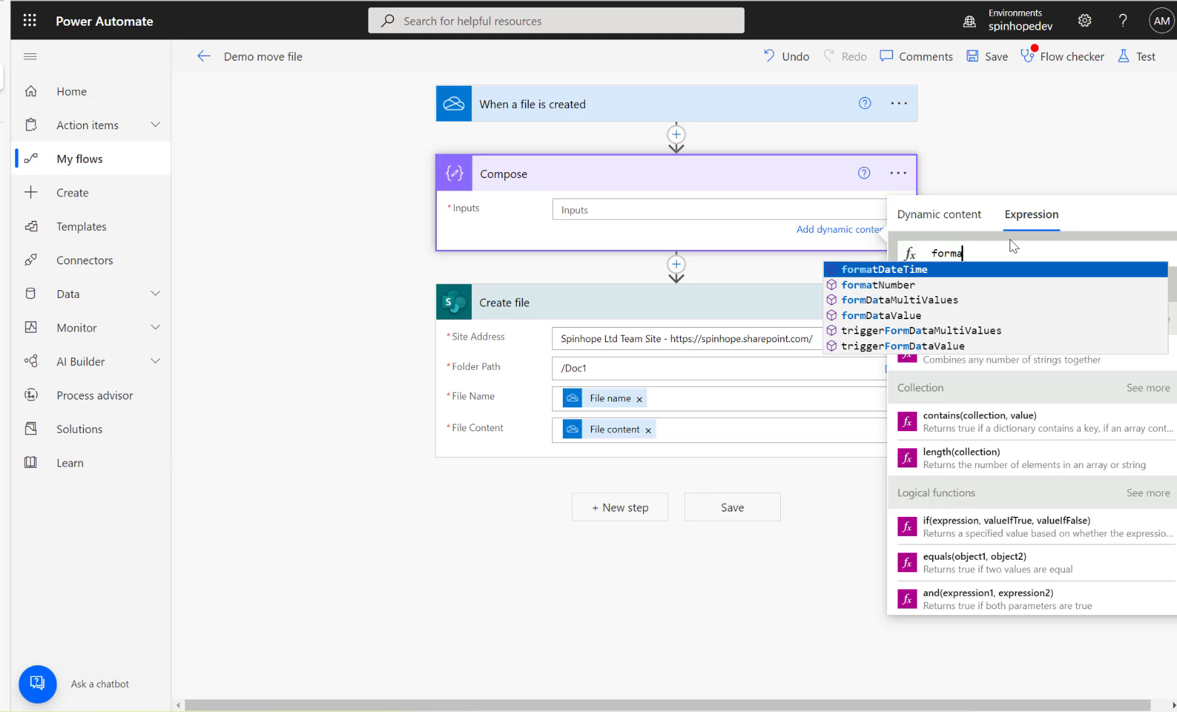
key("Return")
type("(a")
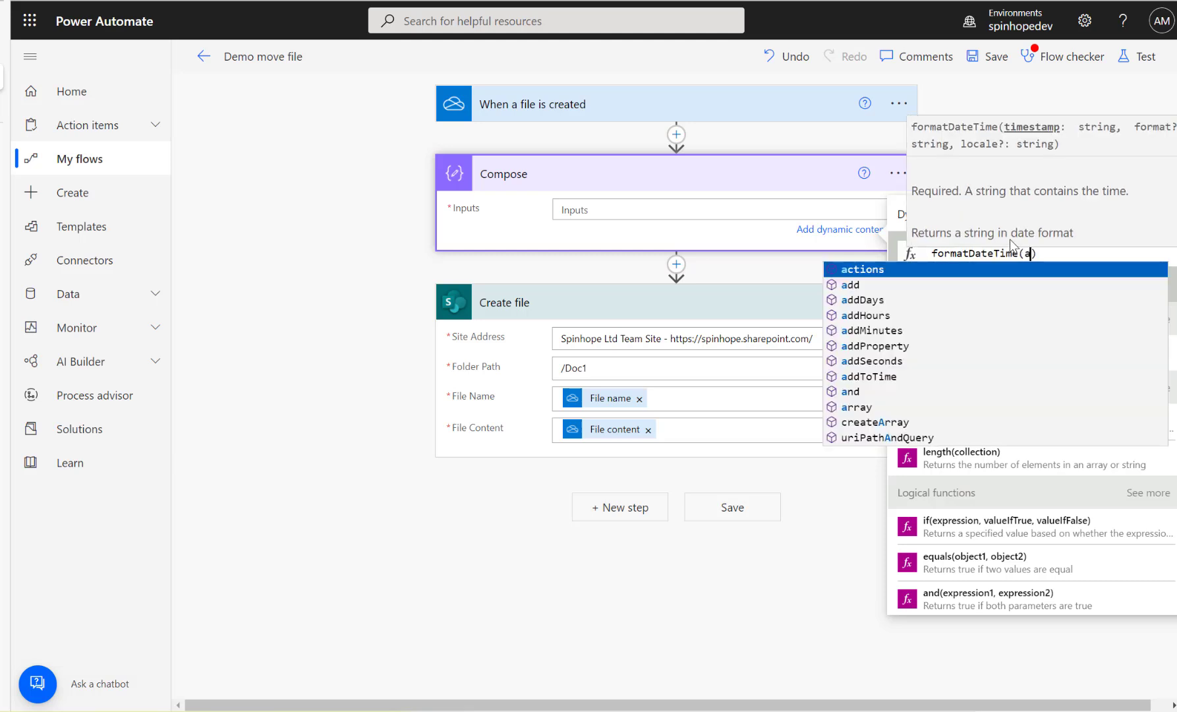
key("Down")
key("Down")
key("Return")
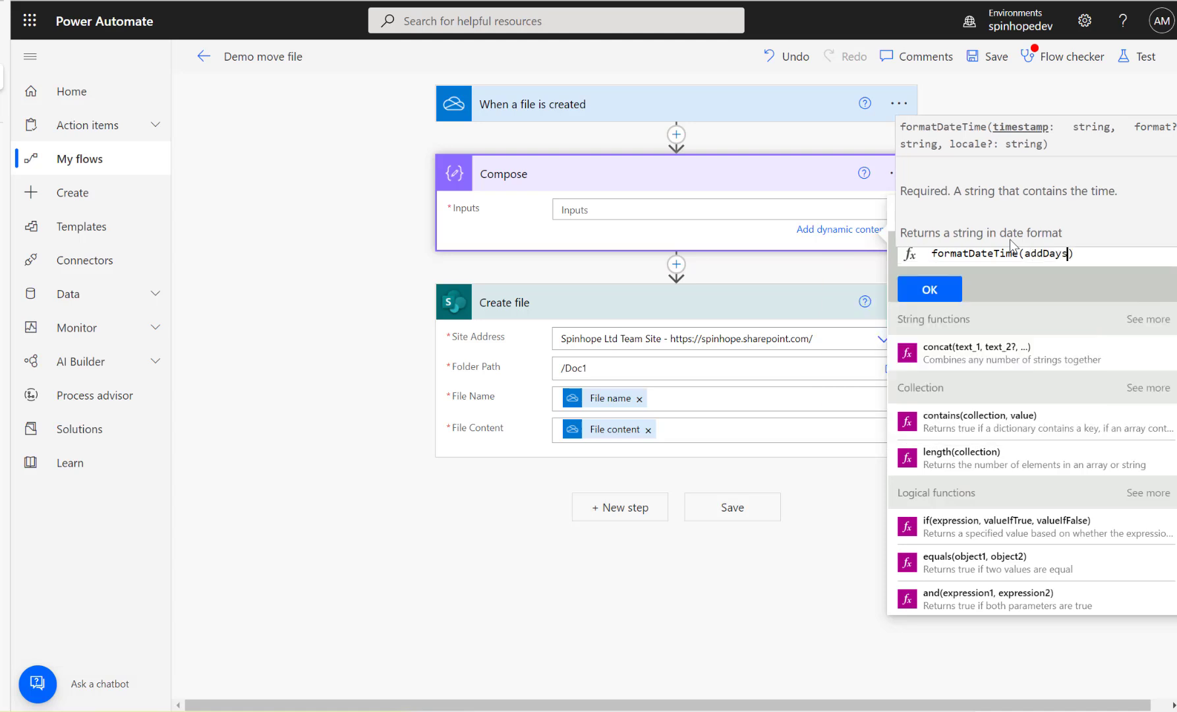
type("(ut")
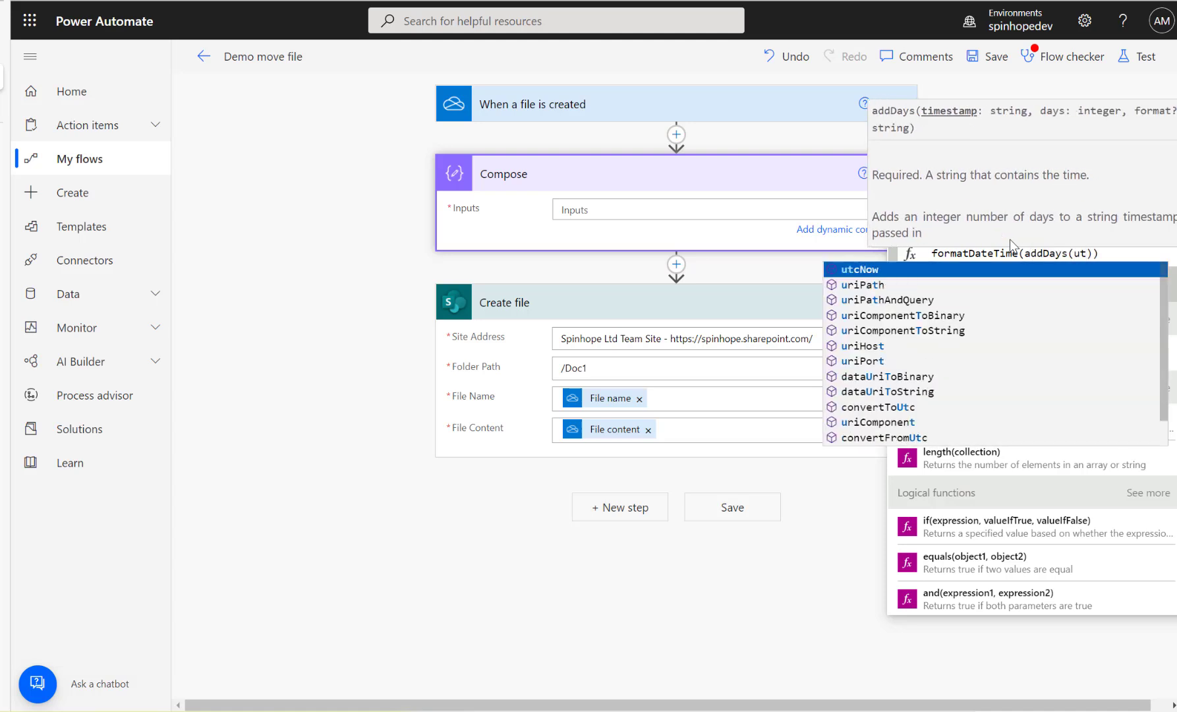
key("Return")
type("(")
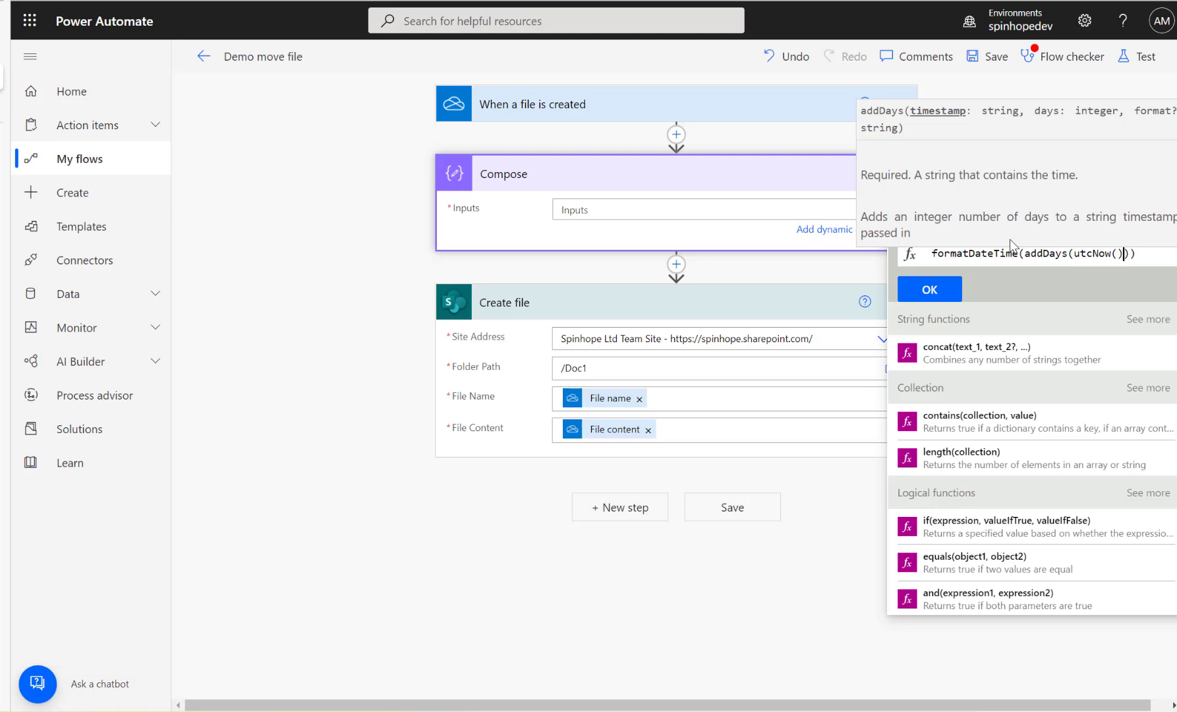
type(",")
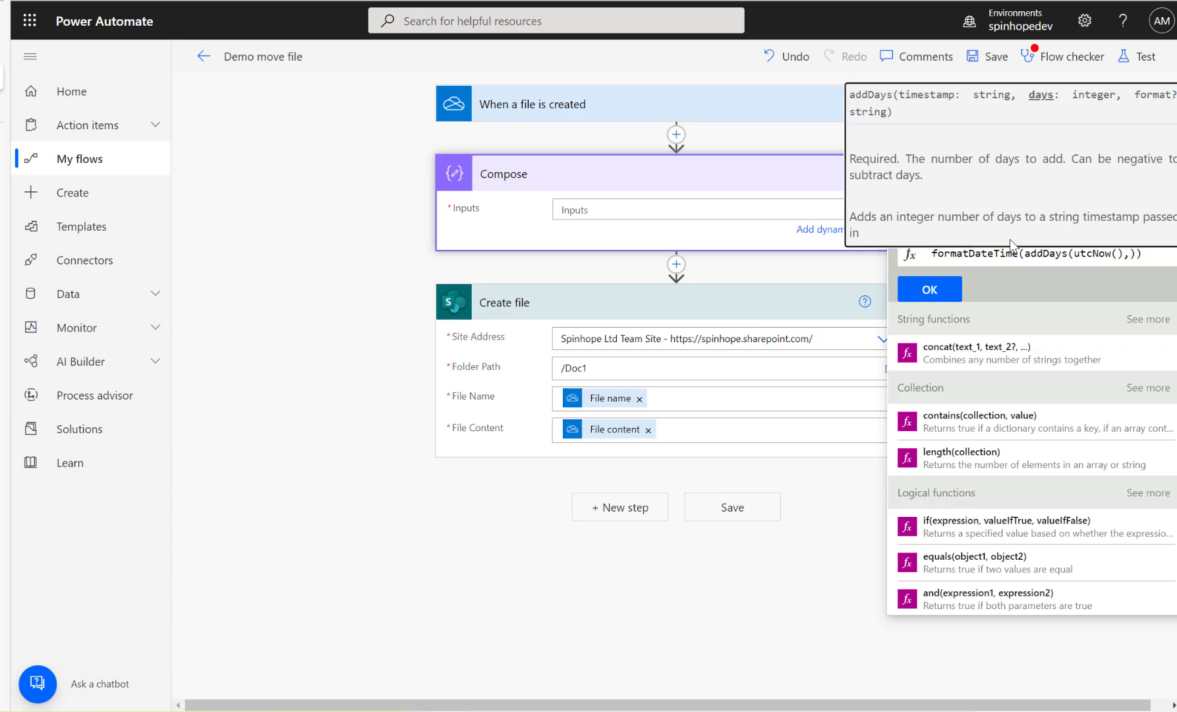
left_click(1128, 257)
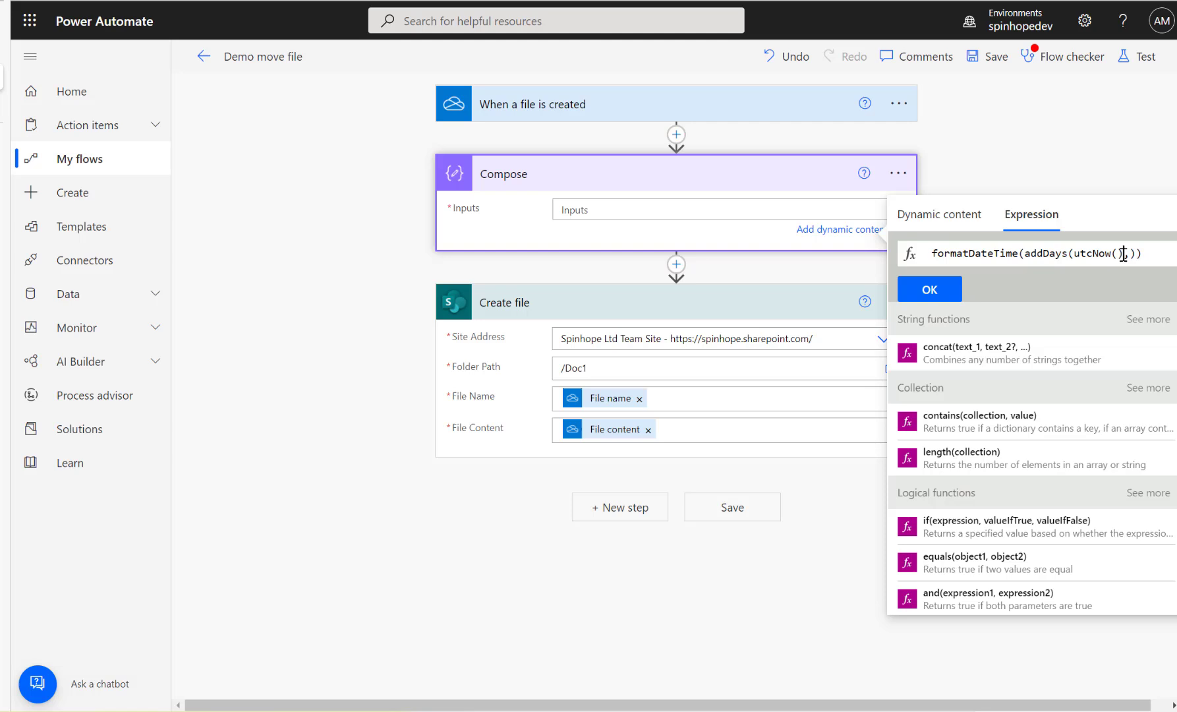
type("-30")
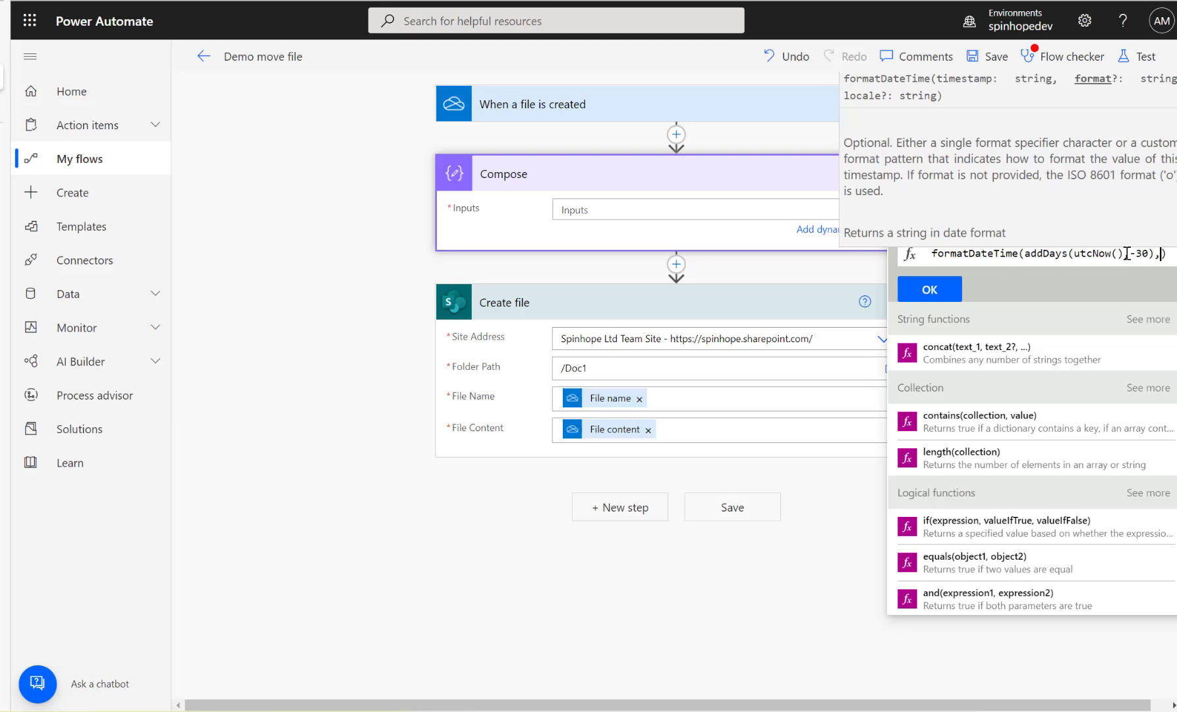
type("'")
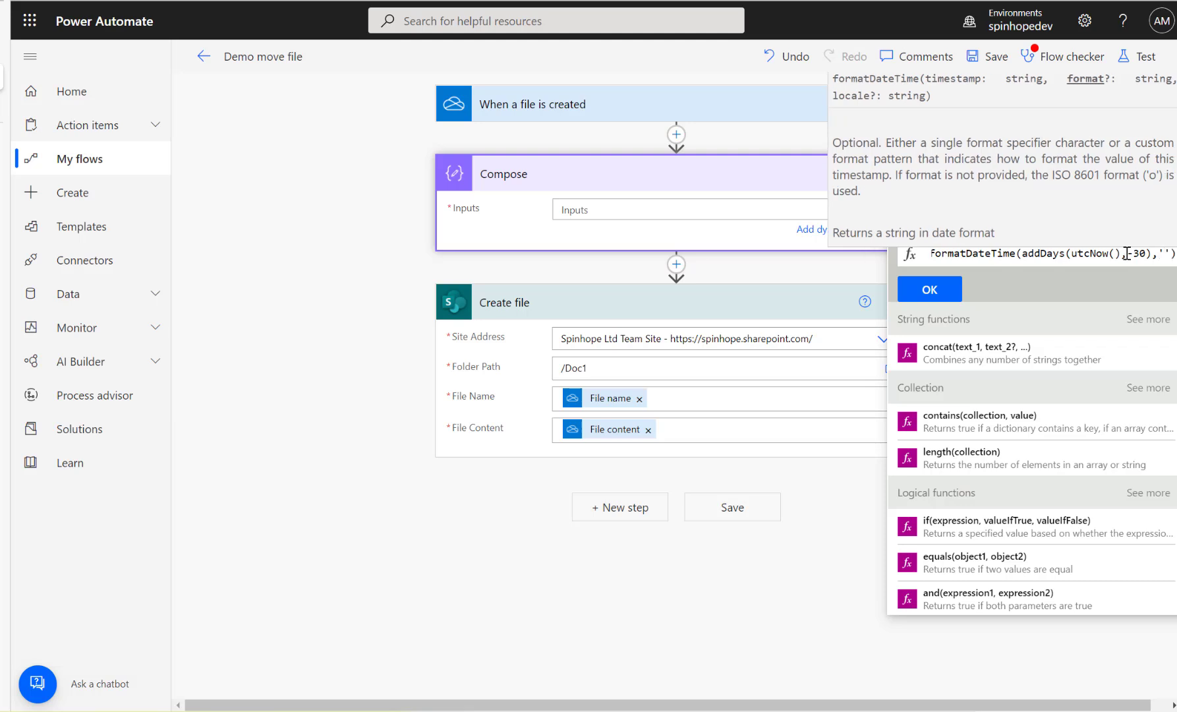
type("MMM")
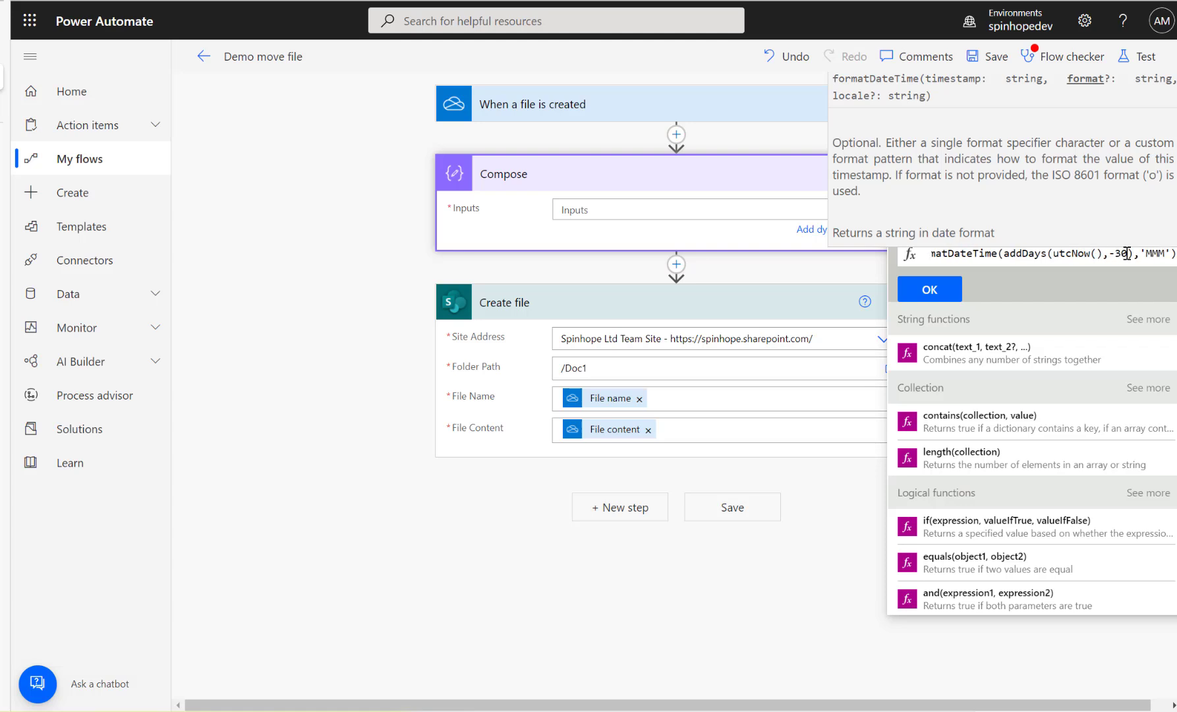
type("-yyyy")
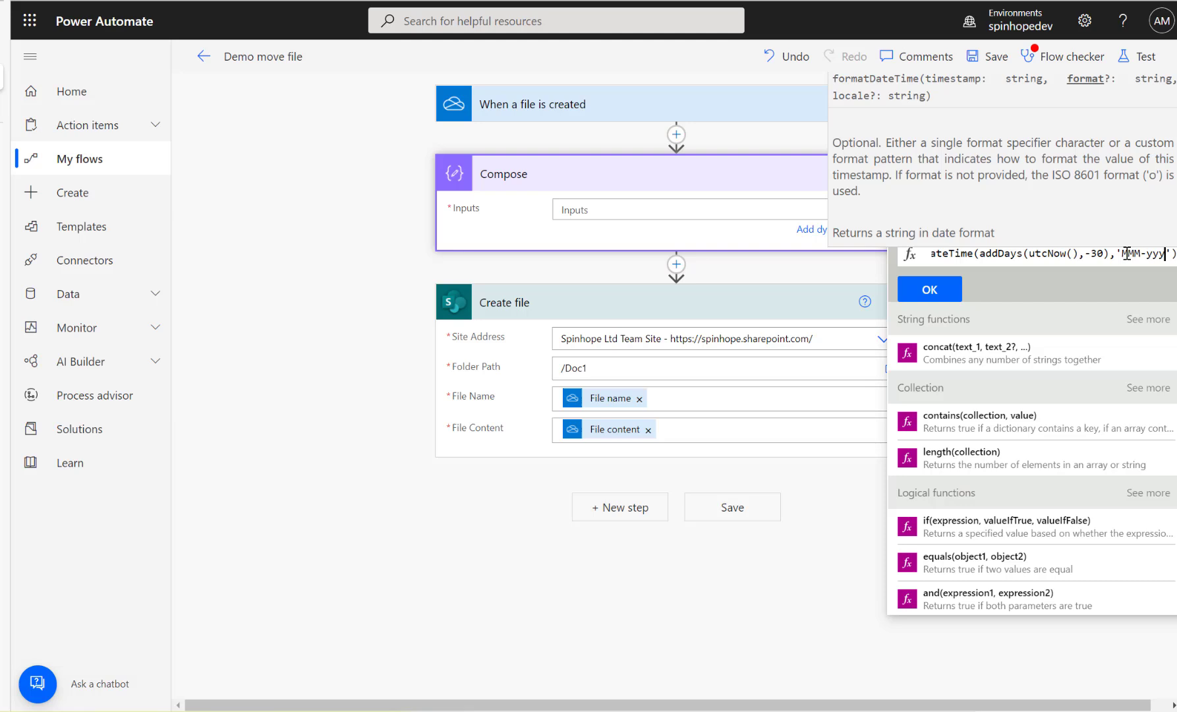
left_click(929, 289)
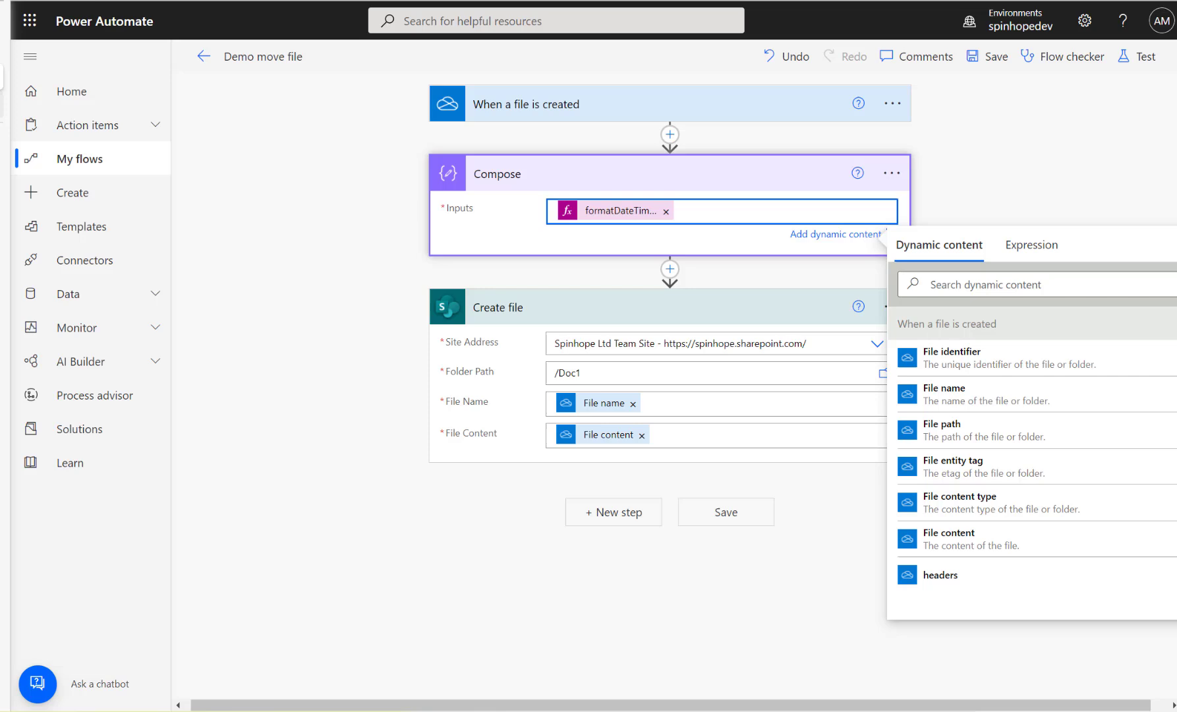
Select DemoFile.pdf in the SharePoint Doc1 library and send it to the recycle bin.
mouse_move(40, 112)
left_click(79, 107)
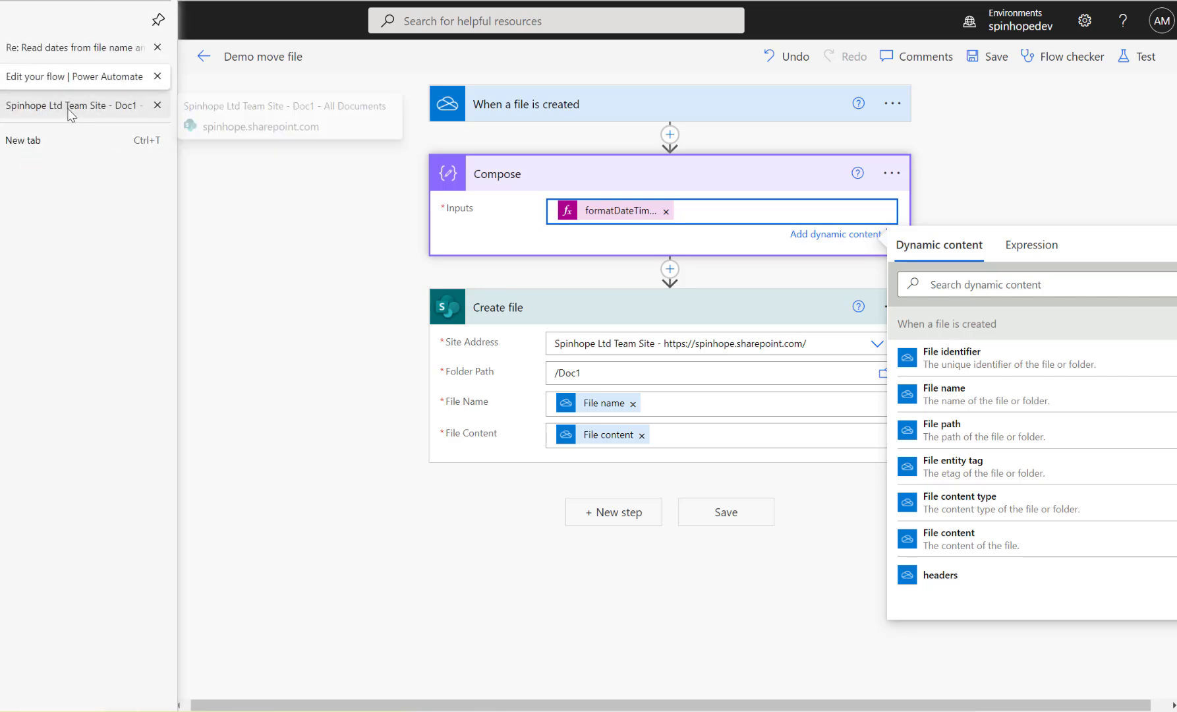
left_click(278, 283)
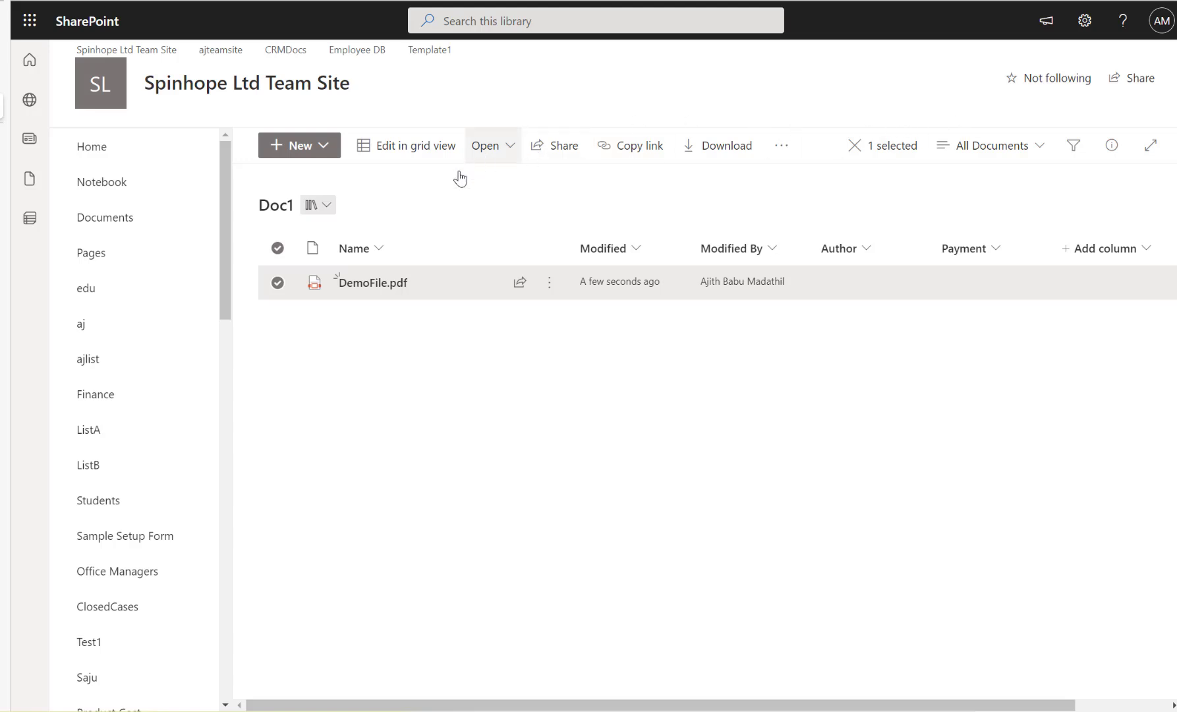
left_click(781, 145)
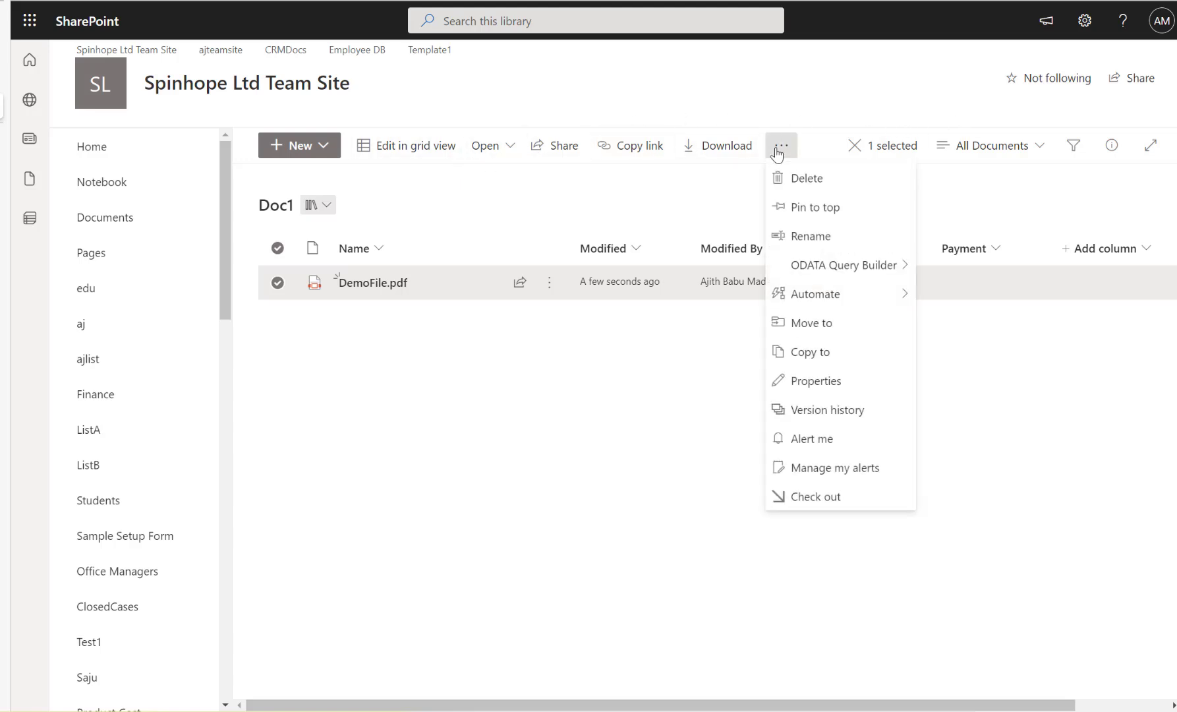
left_click(805, 178)
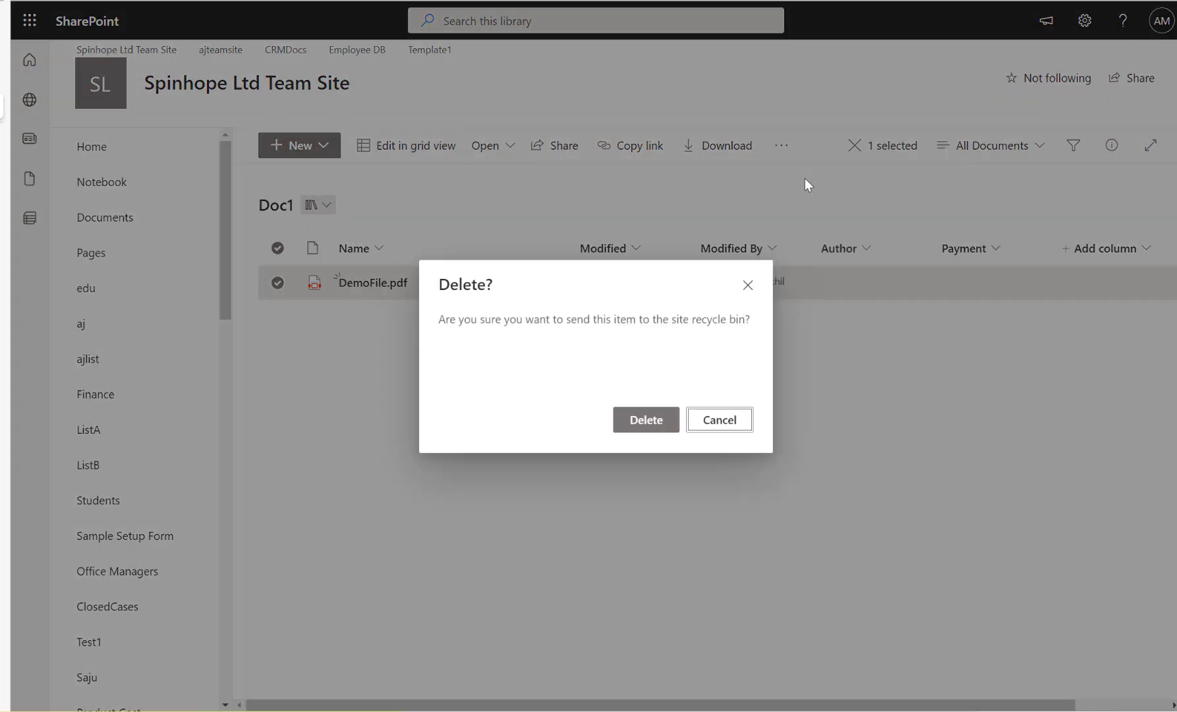
left_click(648, 422)
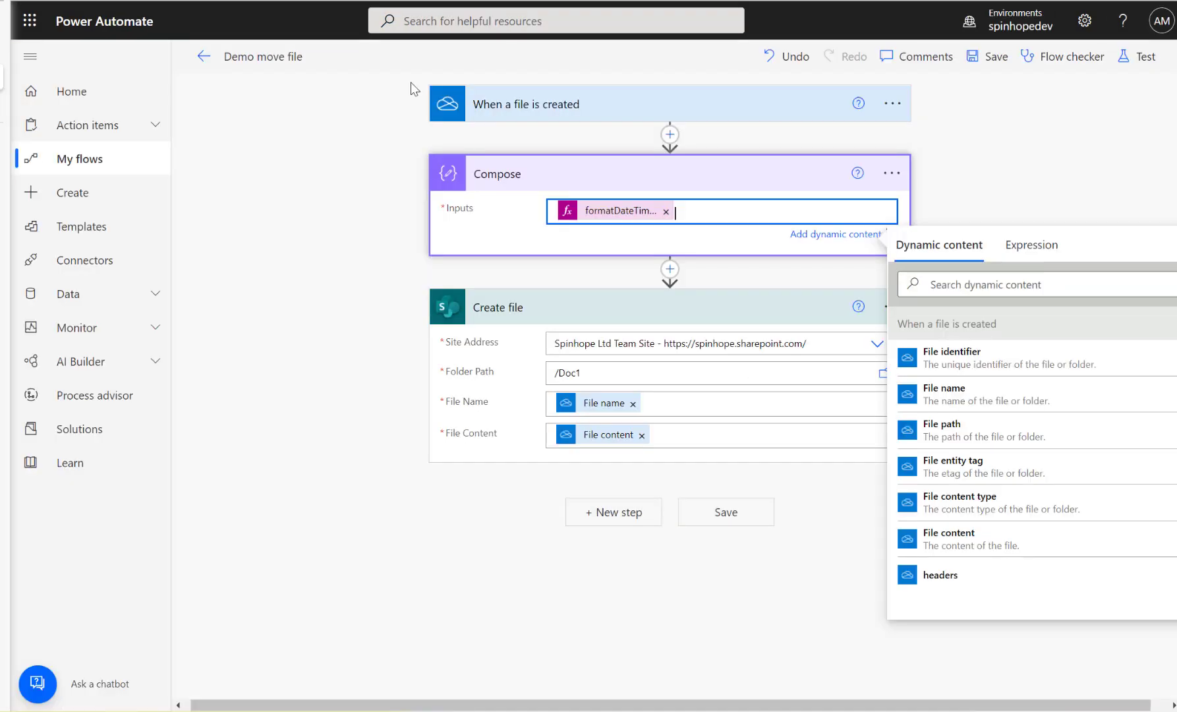
Save and retest the flow automatically, reusing the trigger from the run a minute ago.
left_click(1147, 60)
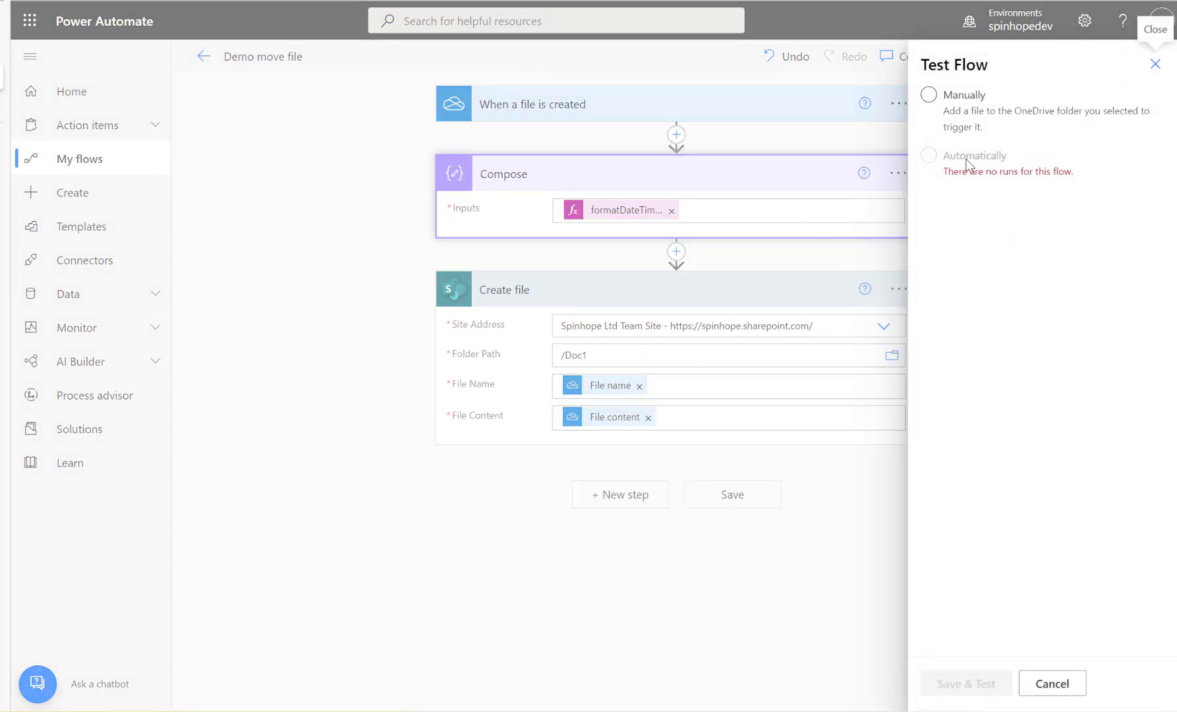
left_click(929, 94)
left_click(929, 154)
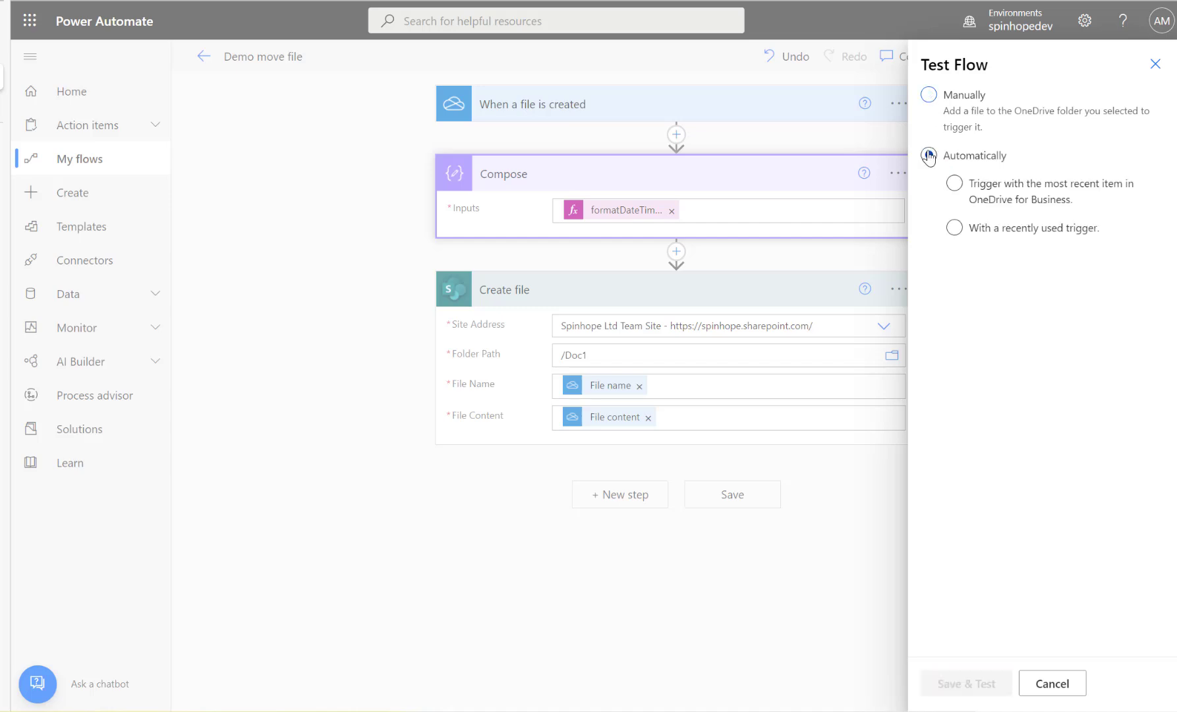
left_click(954, 227)
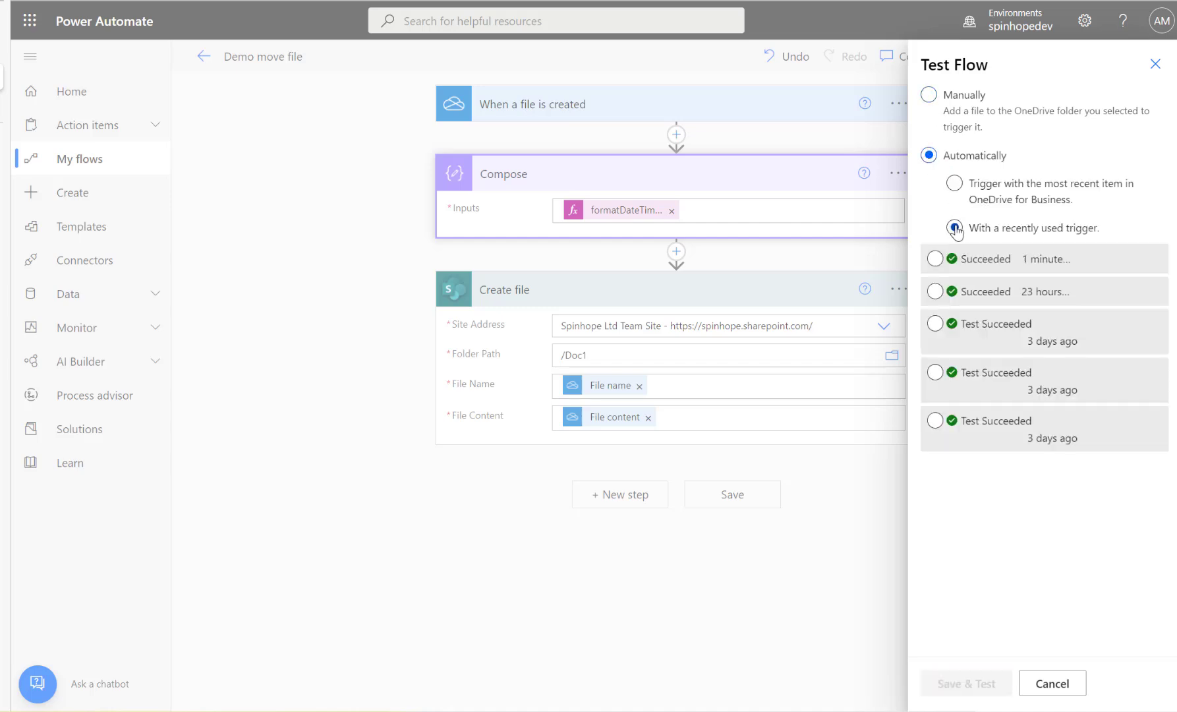
left_click(936, 258)
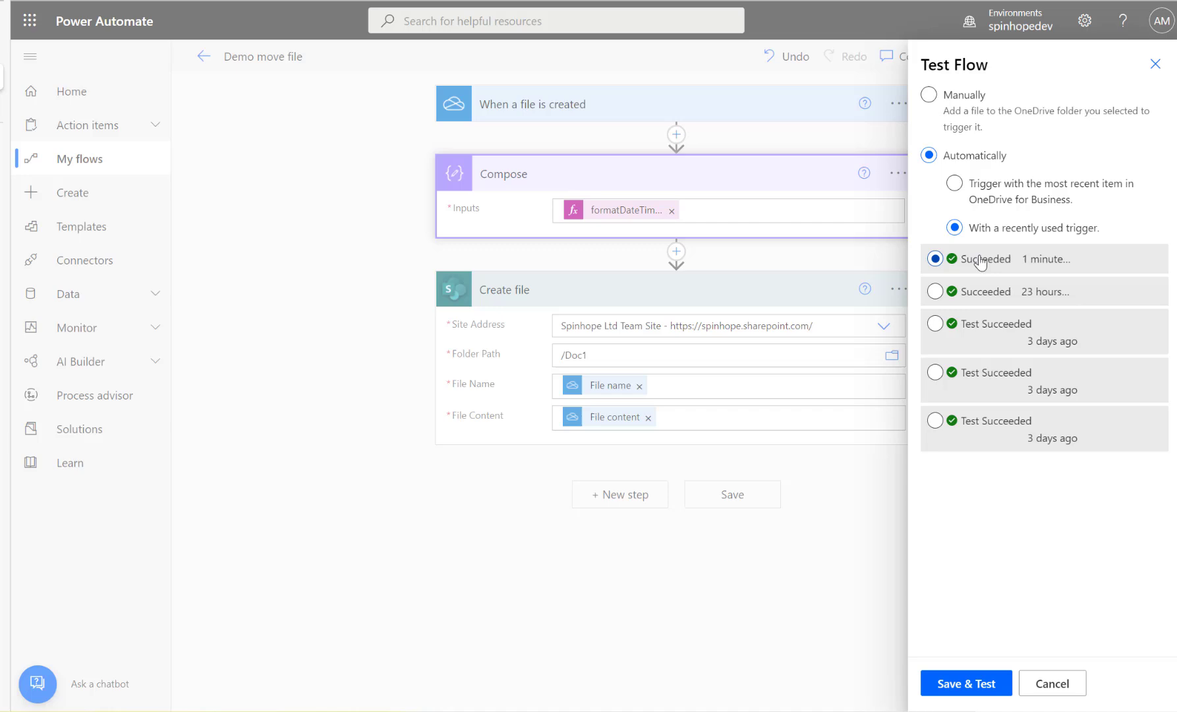
left_click(968, 685)
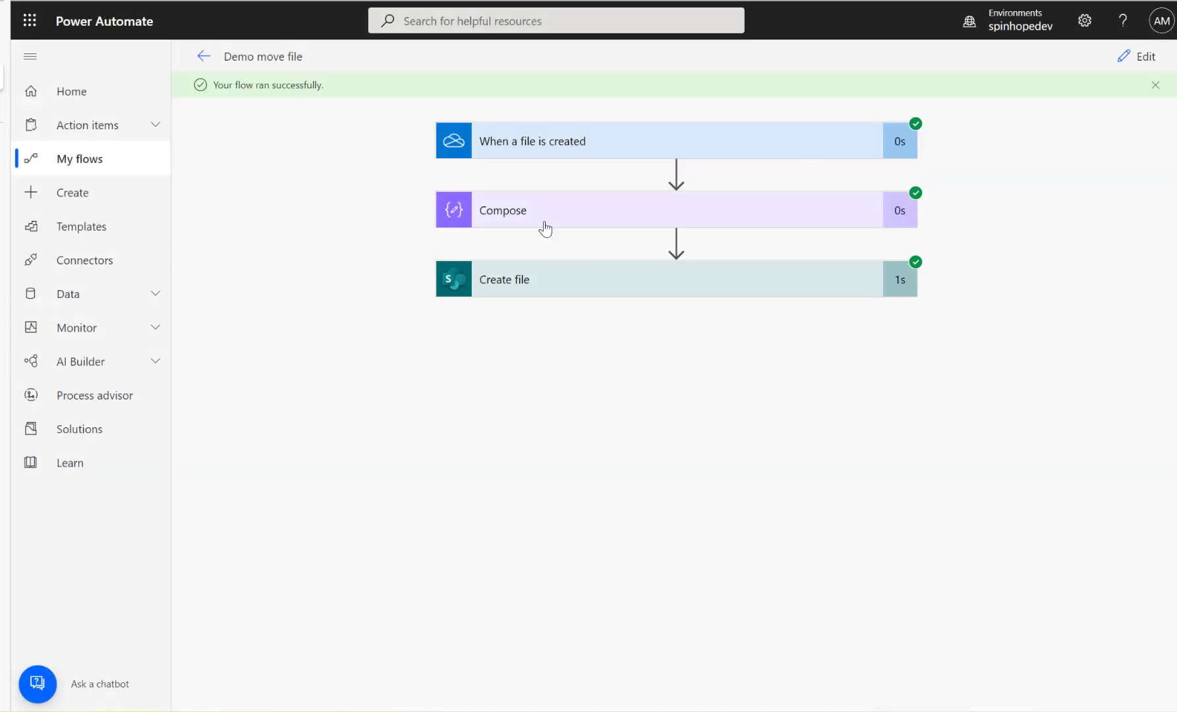
Confirm DemoFile.pdf is back in Doc1, then check that the run's Compose step shows Mar-2022.
left_click(3, 112)
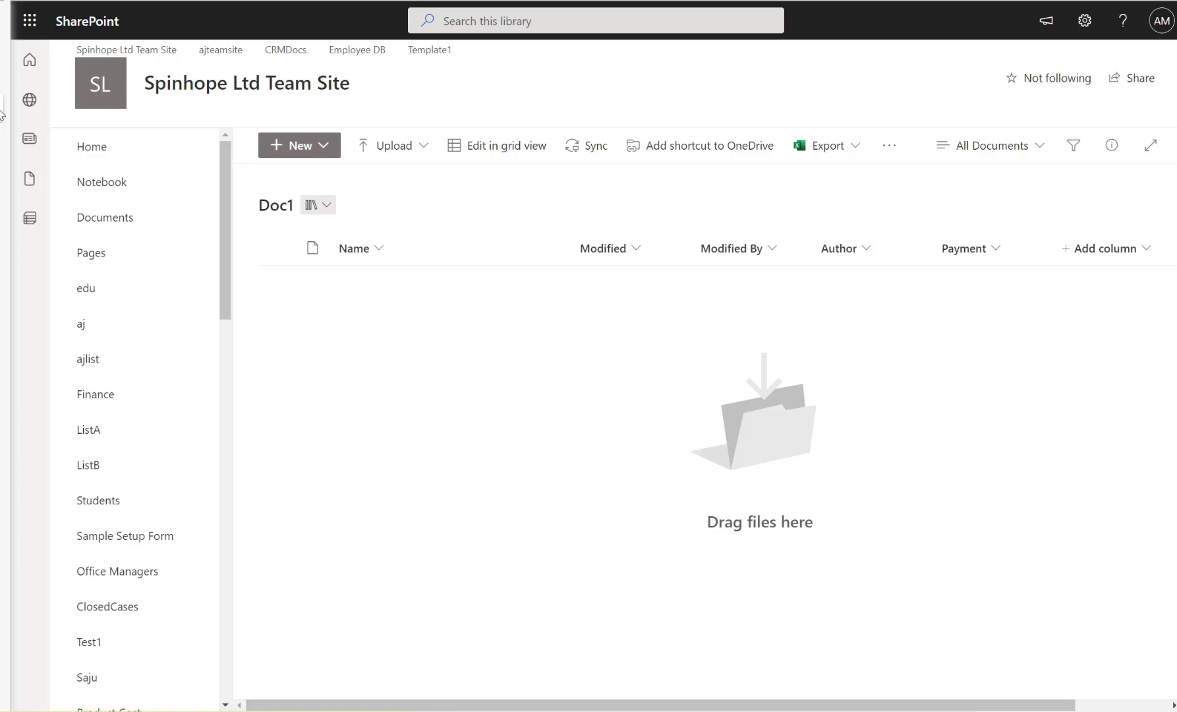
key("F5")
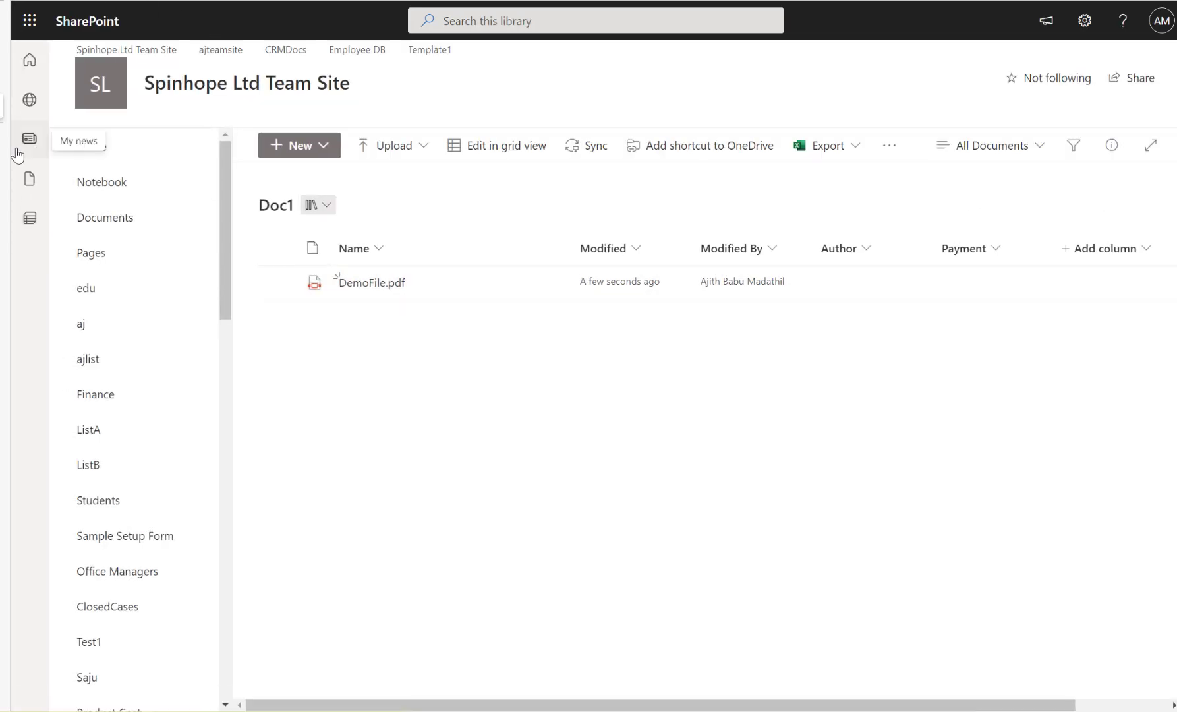
left_click(3, 77)
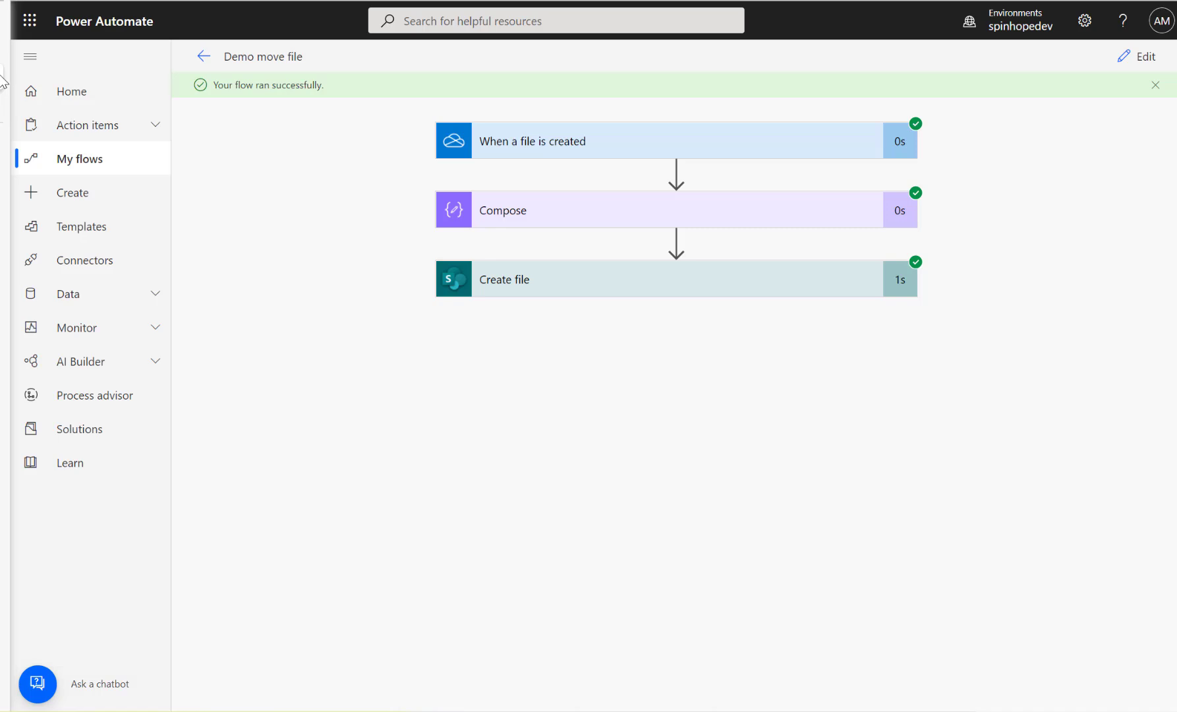
left_click(592, 226)
left_click_drag(537, 315, 448, 321)
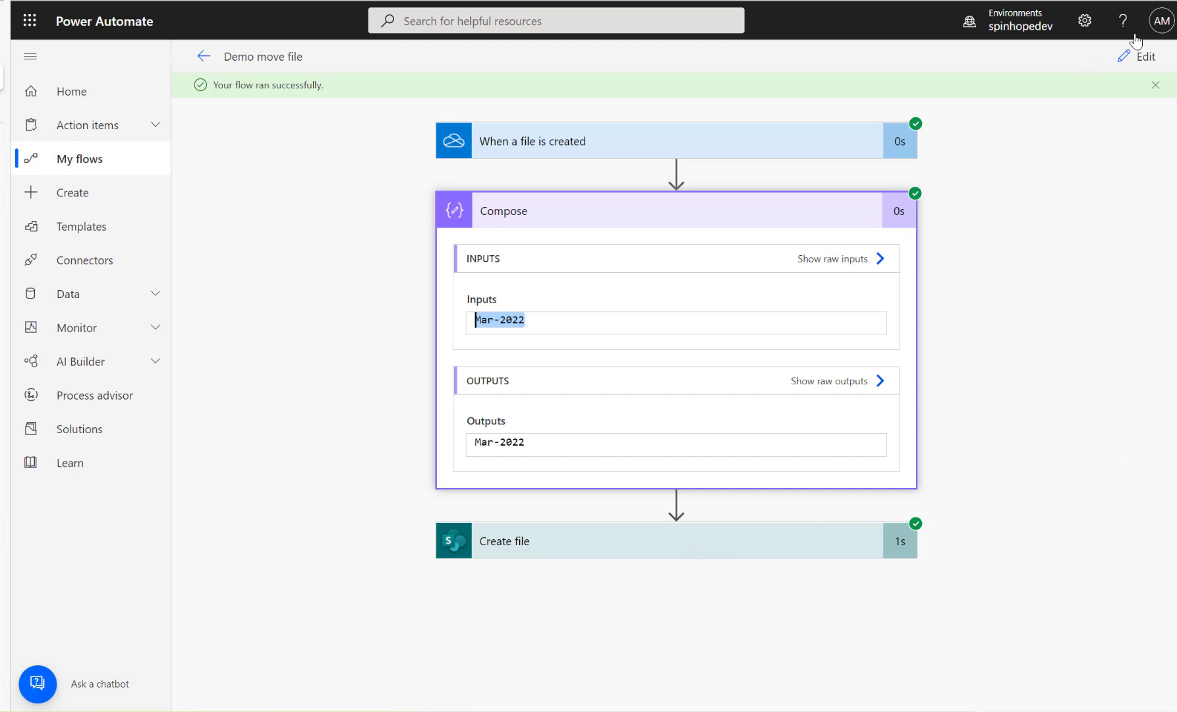
Set the Create file Folder Path to /Doc1/ followed by the Compose step's Outputs.
left_click(1144, 56)
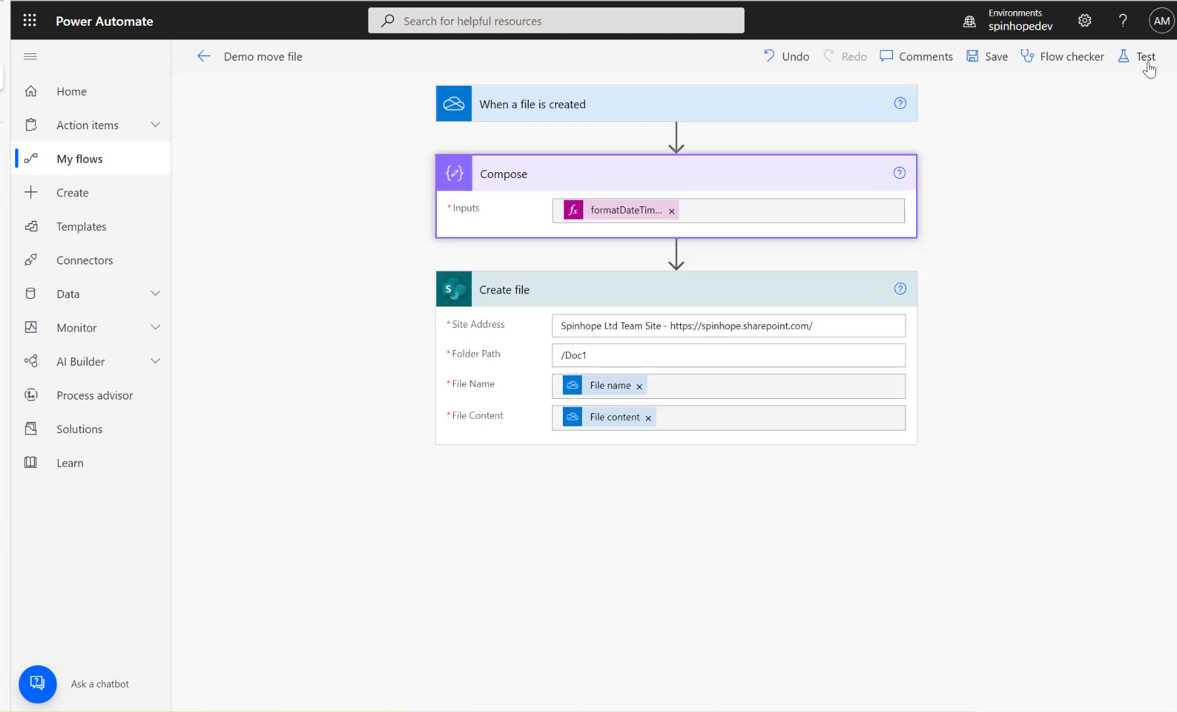
left_click(603, 354)
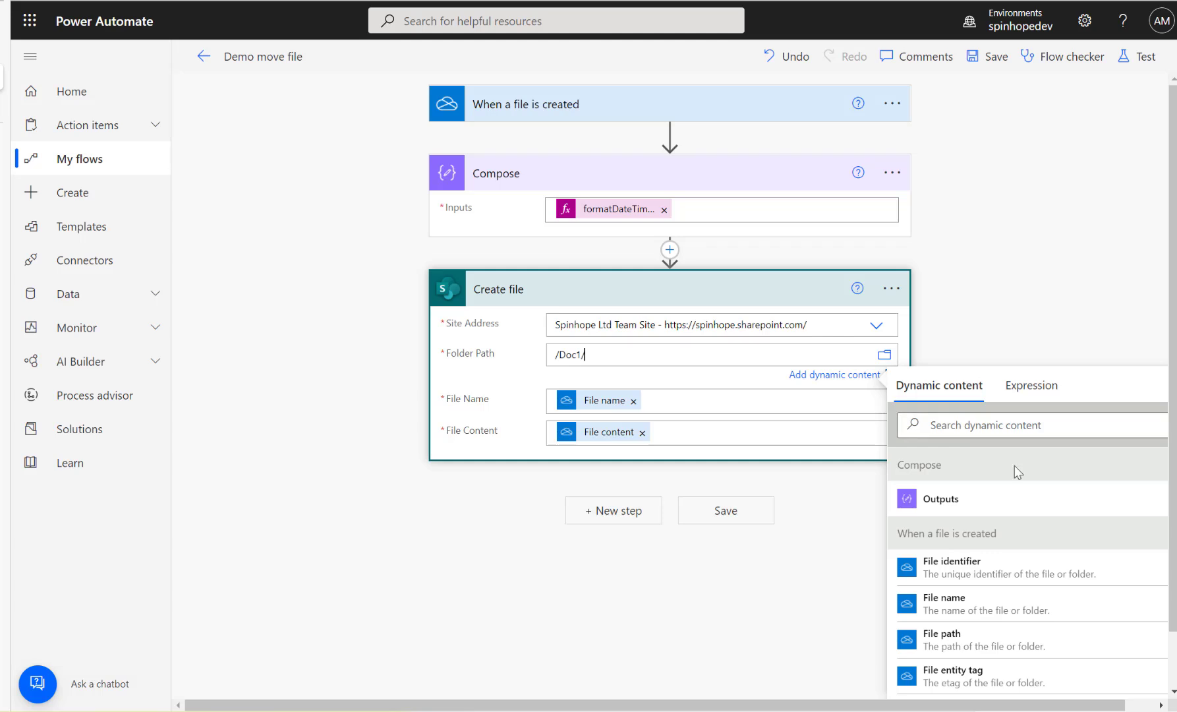
left_click(941, 499)
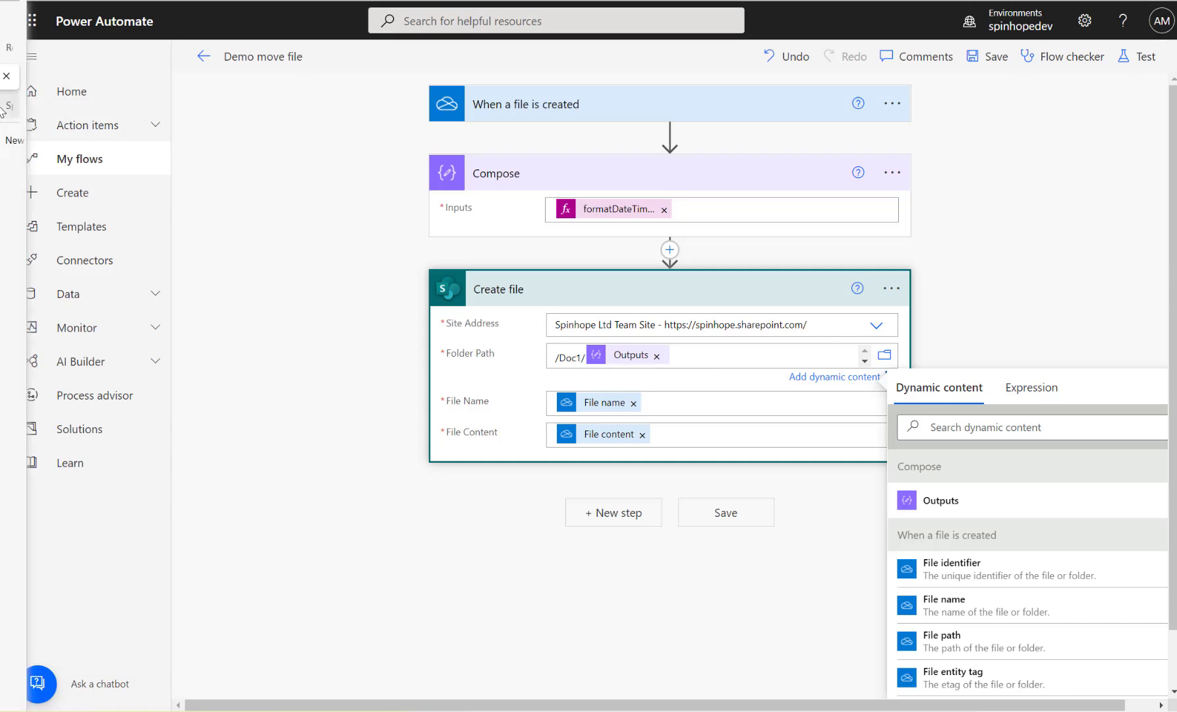
left_click(16, 158)
Delete DemoFile.pdf from the SharePoint Doc1 library so the library is empty.
left_click(278, 283)
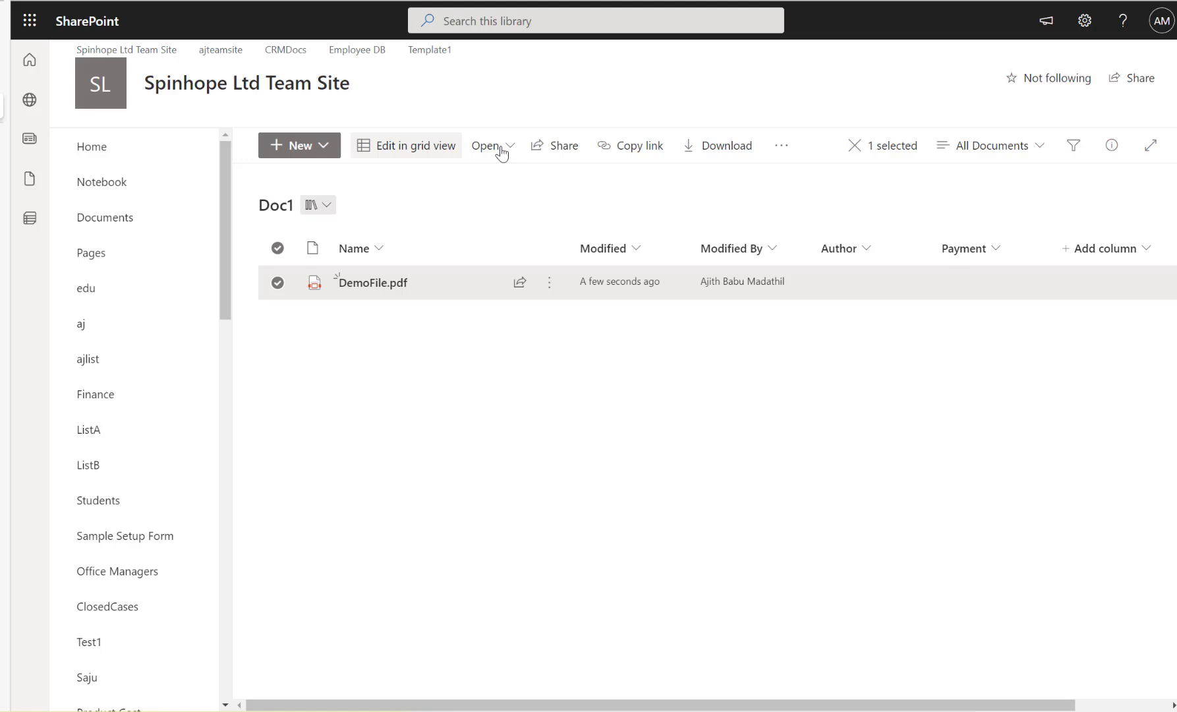
left_click(789, 153)
left_click(808, 178)
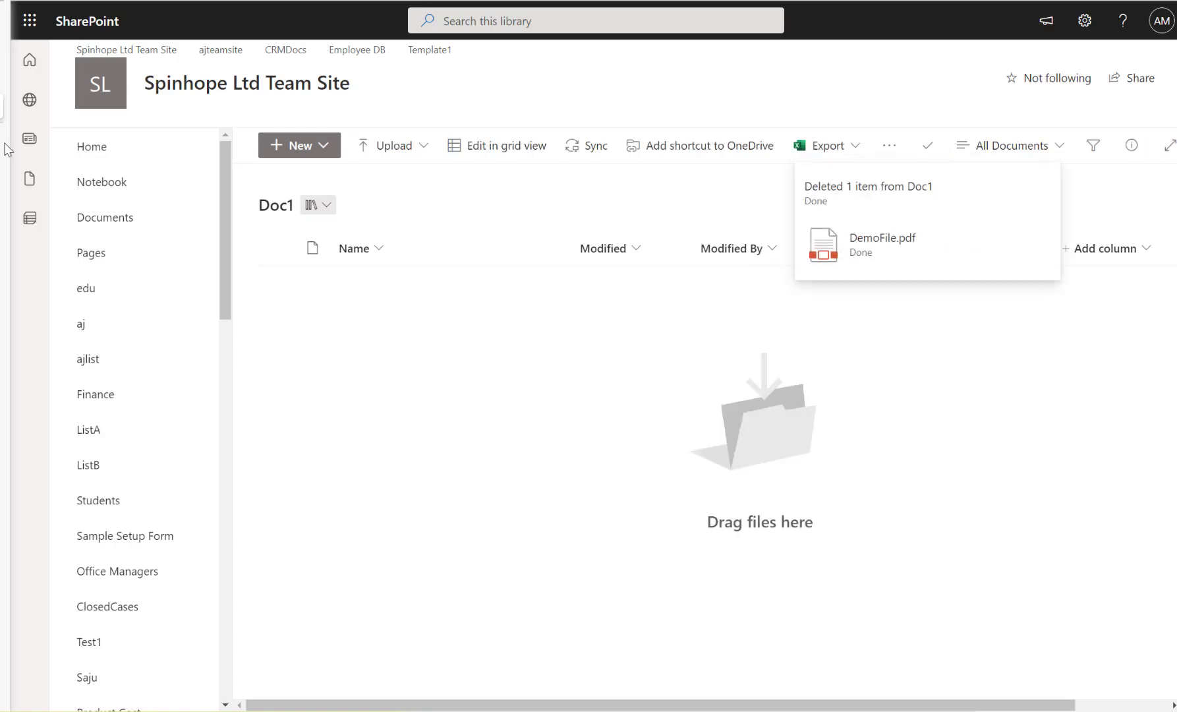
key("ctrl+Tab")
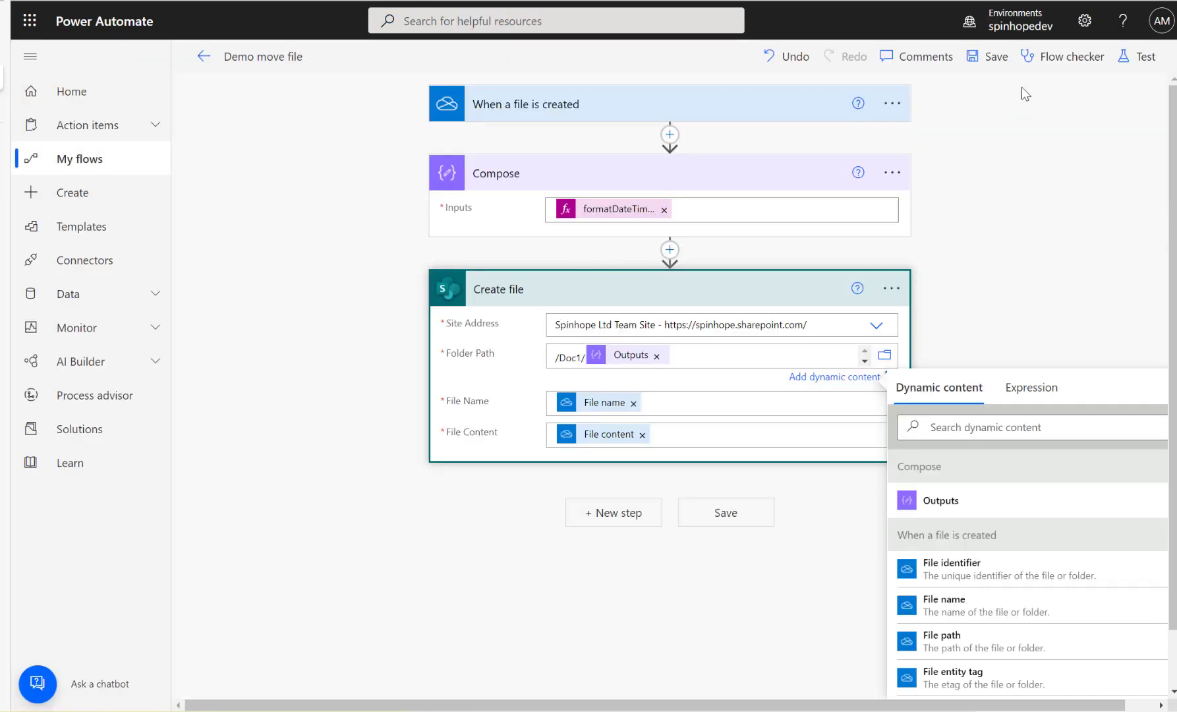
Save and test the flow, then verify Create file wrote /Doc1/Mar-2022/DemoFile.pdf.
left_click(1138, 56)
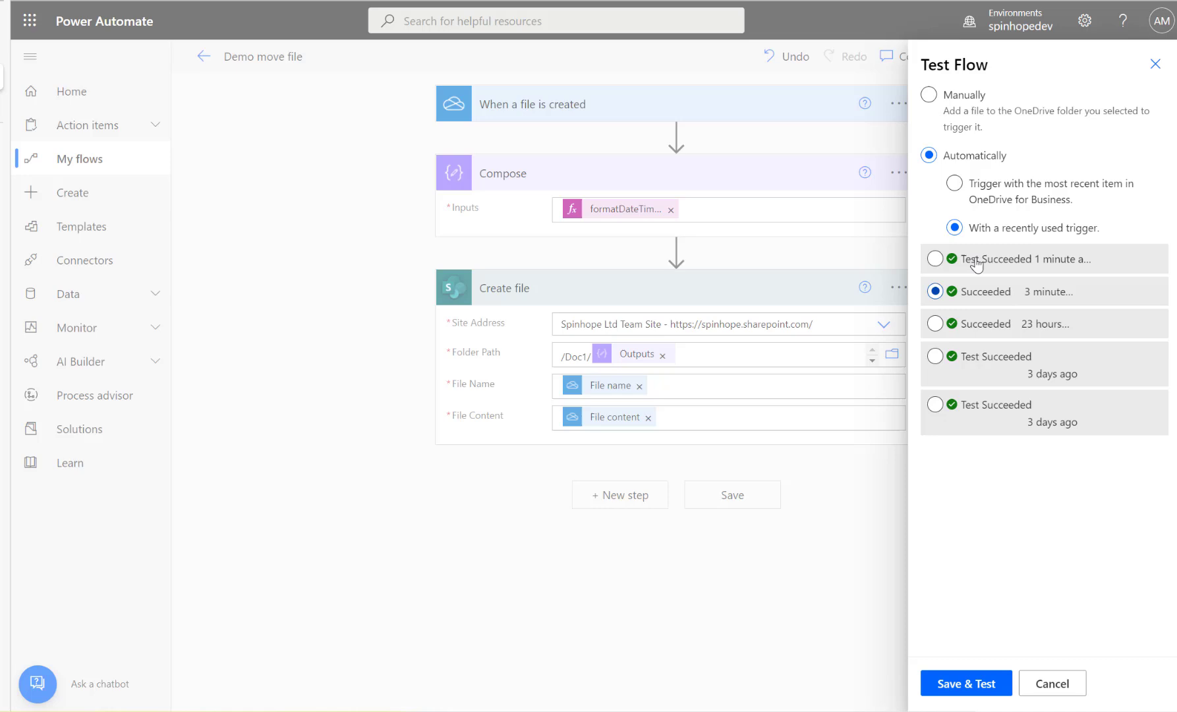
left_click(966, 687)
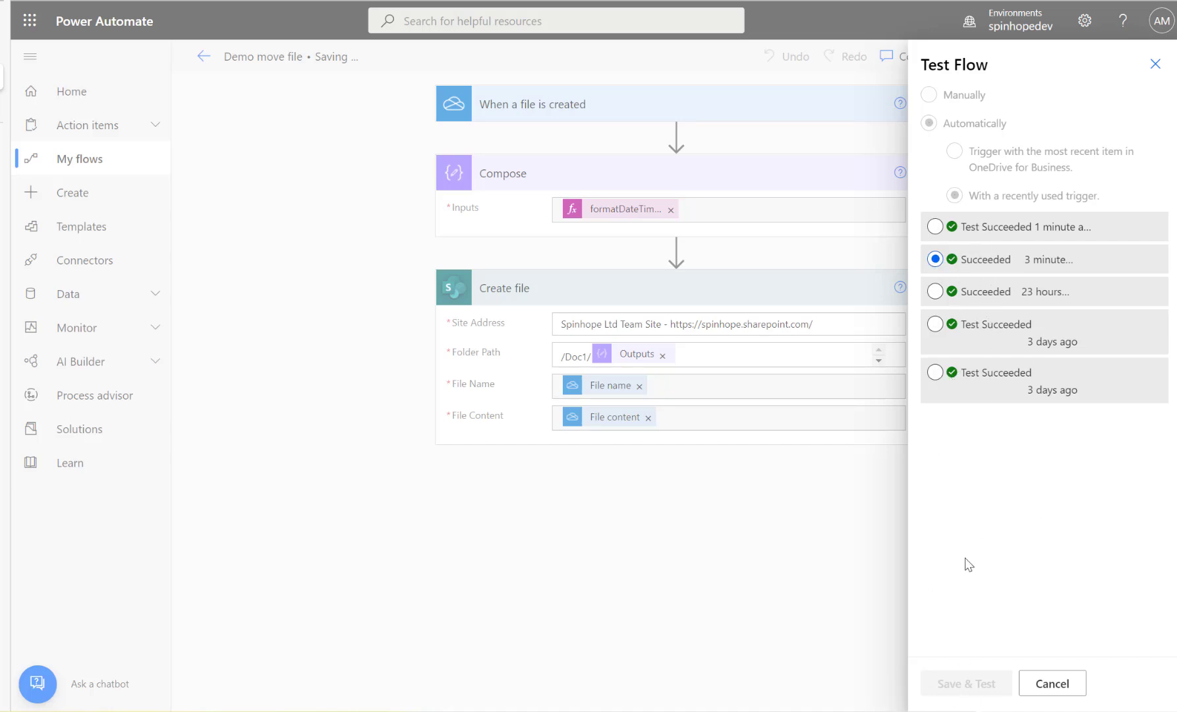
left_click(967, 684)
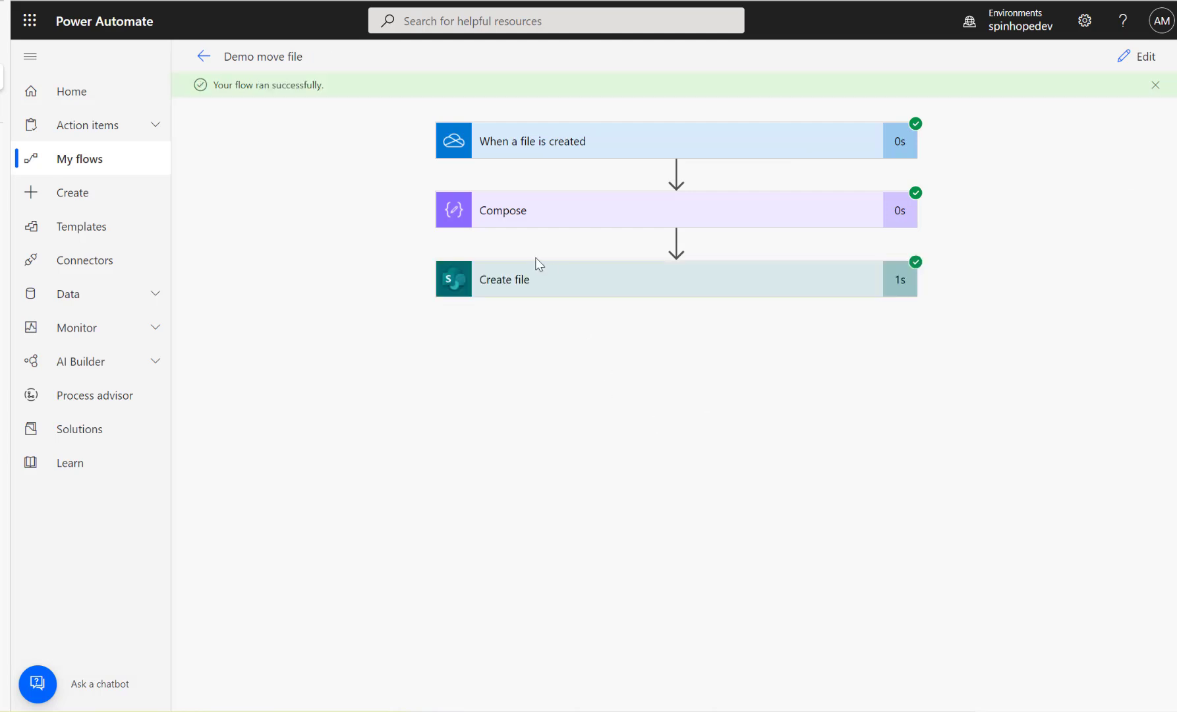
left_click(532, 285)
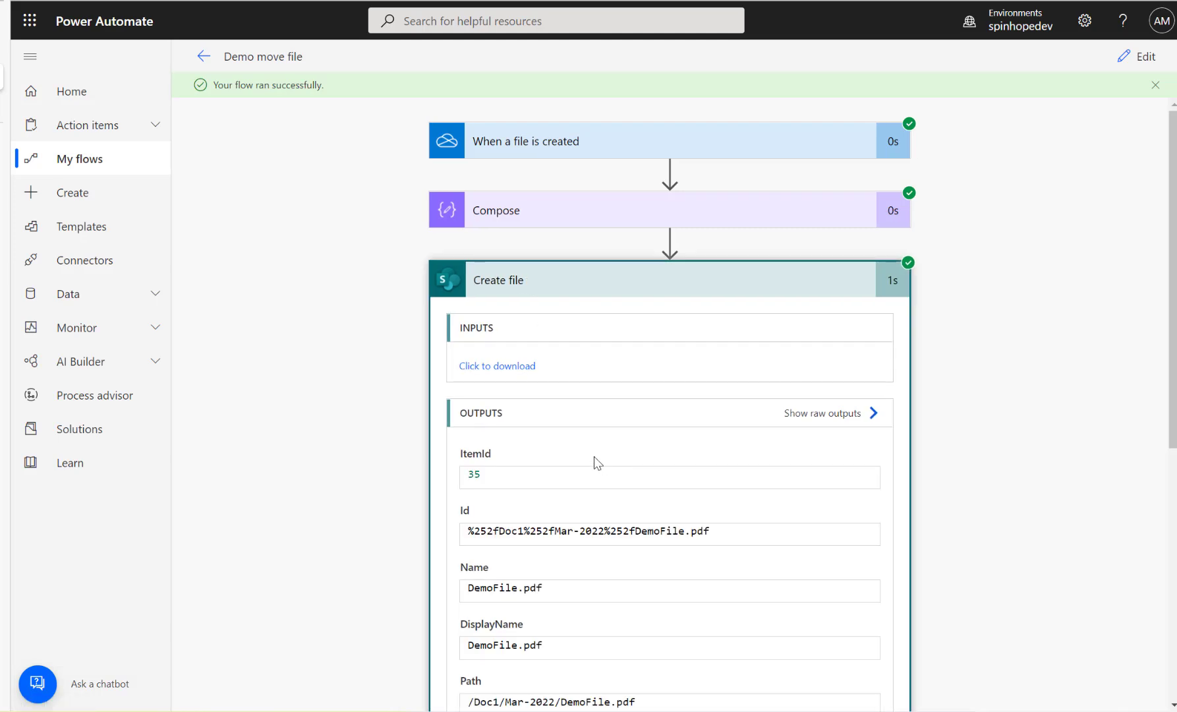
scroll(594, 456, "down", 2)
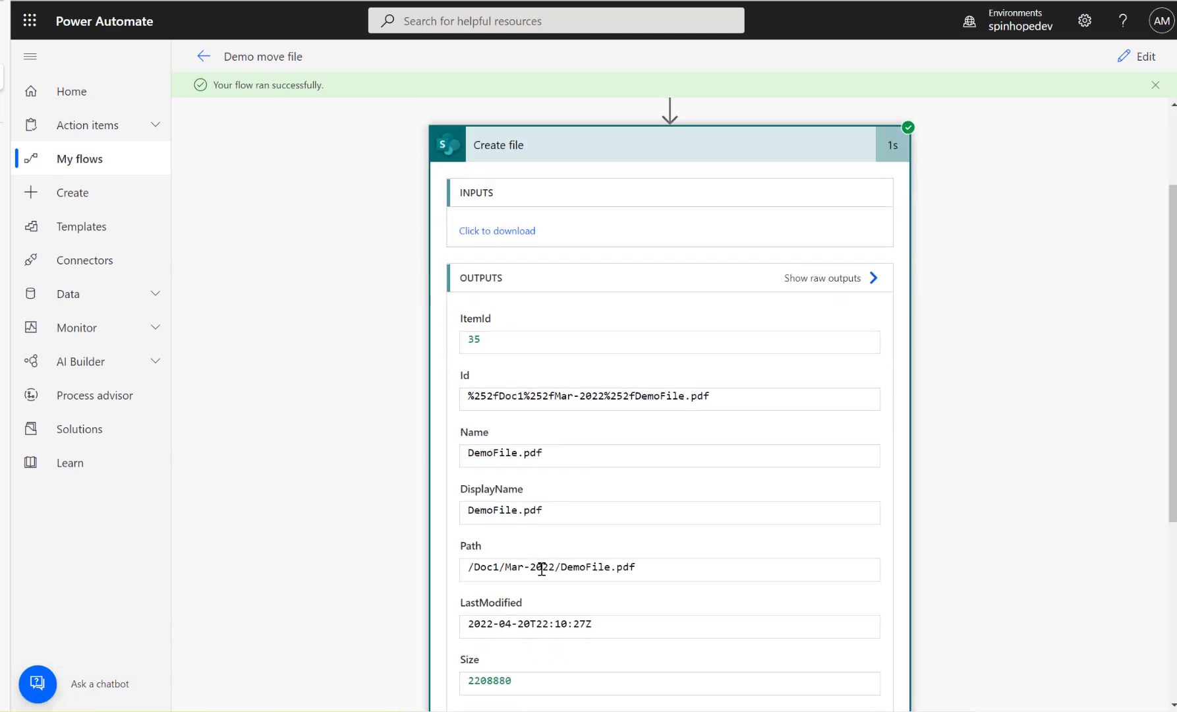
left_click(3, 107)
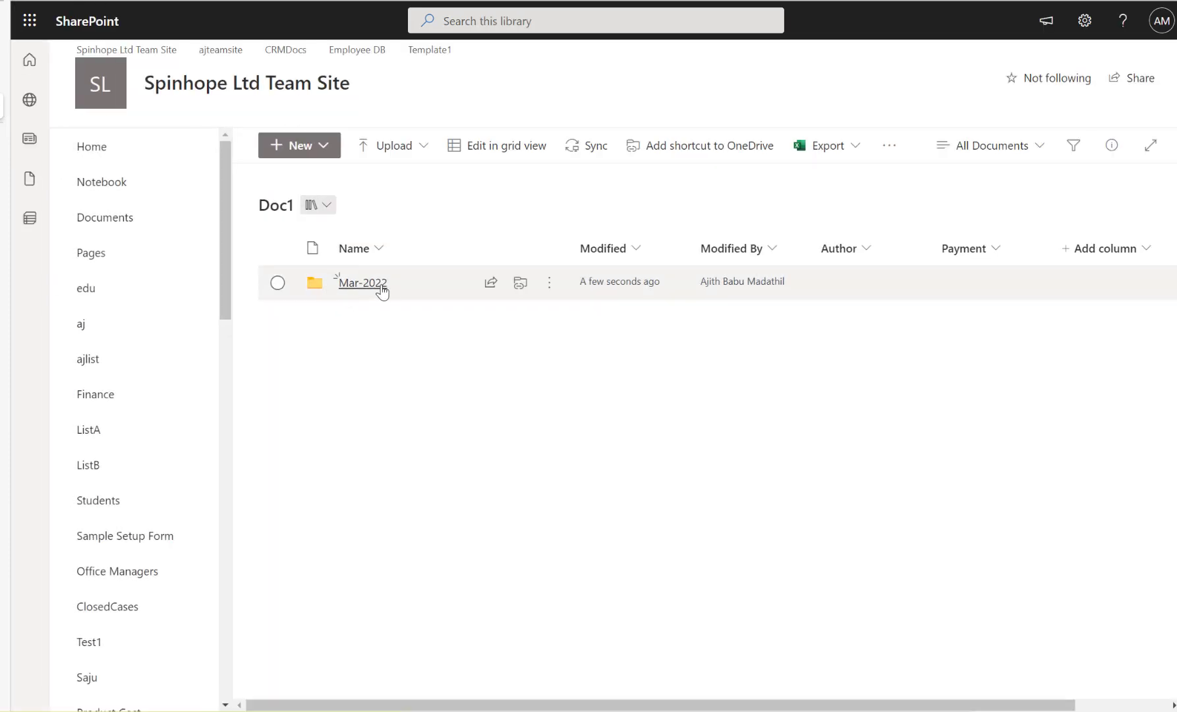
Check that the Mar-2022 folder contains DemoFile.pdf, then return to Doc1.
left_click(363, 289)
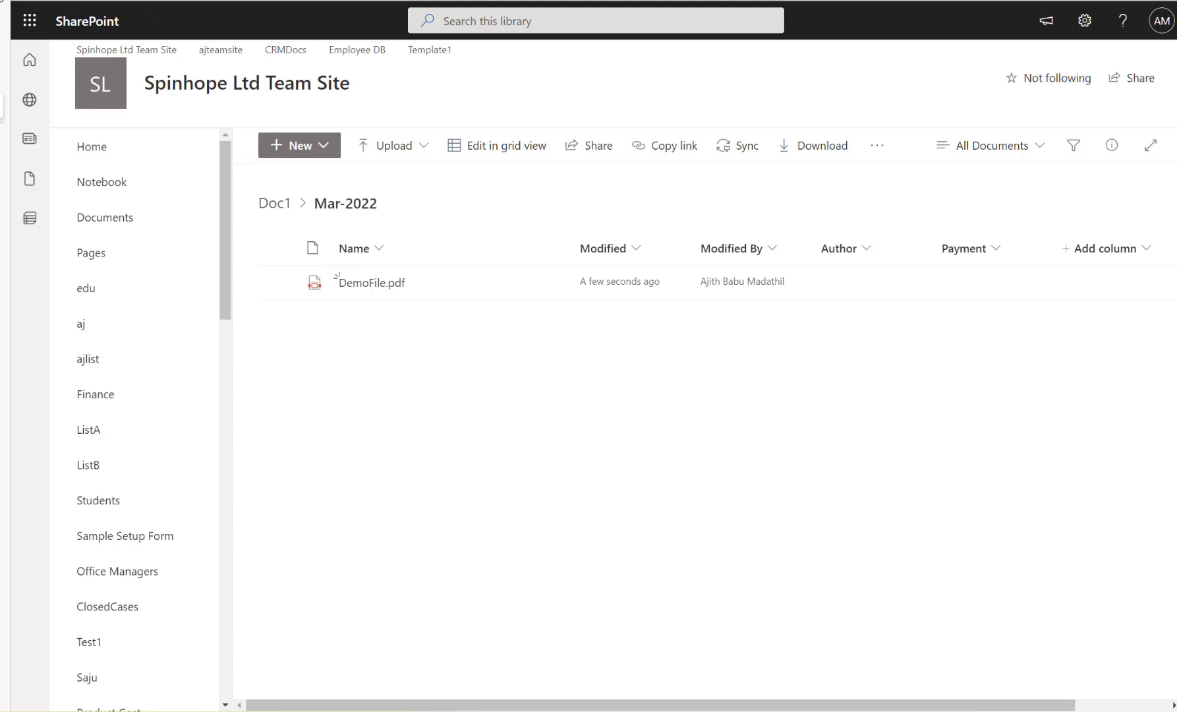
left_click(2, 2)
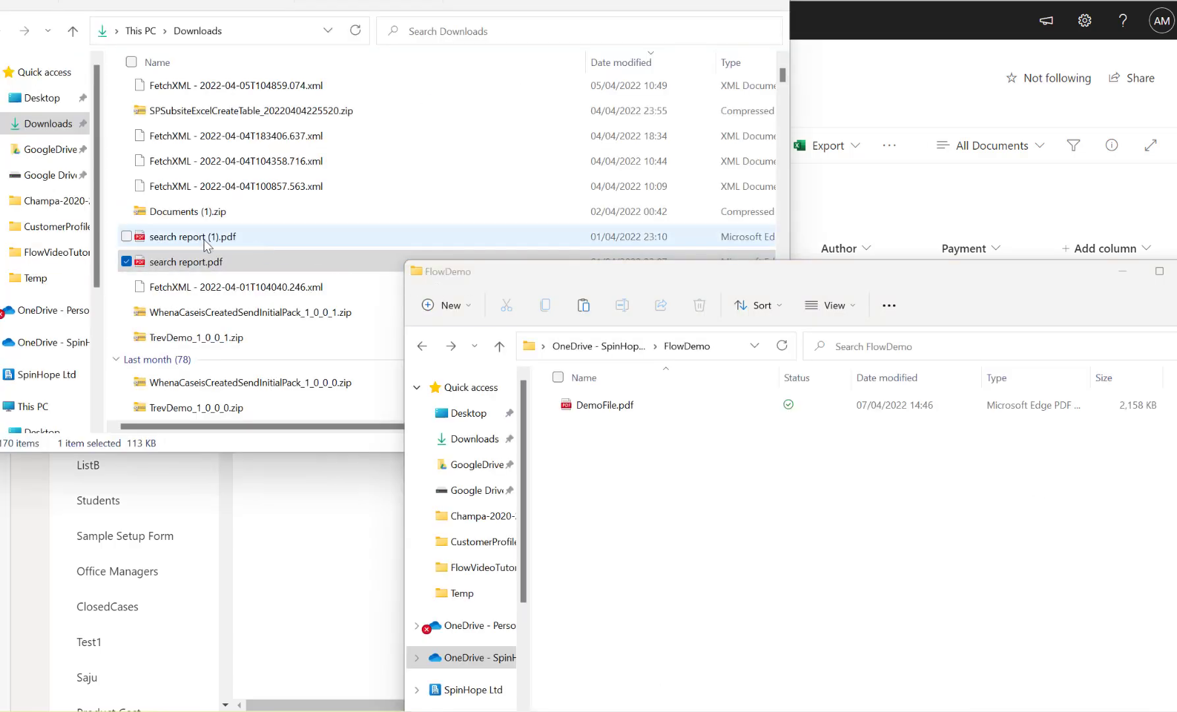
Move search report.pdf from Downloads into the OneDrive FlowDemo folder.
left_click_drag(173, 265, 676, 476)
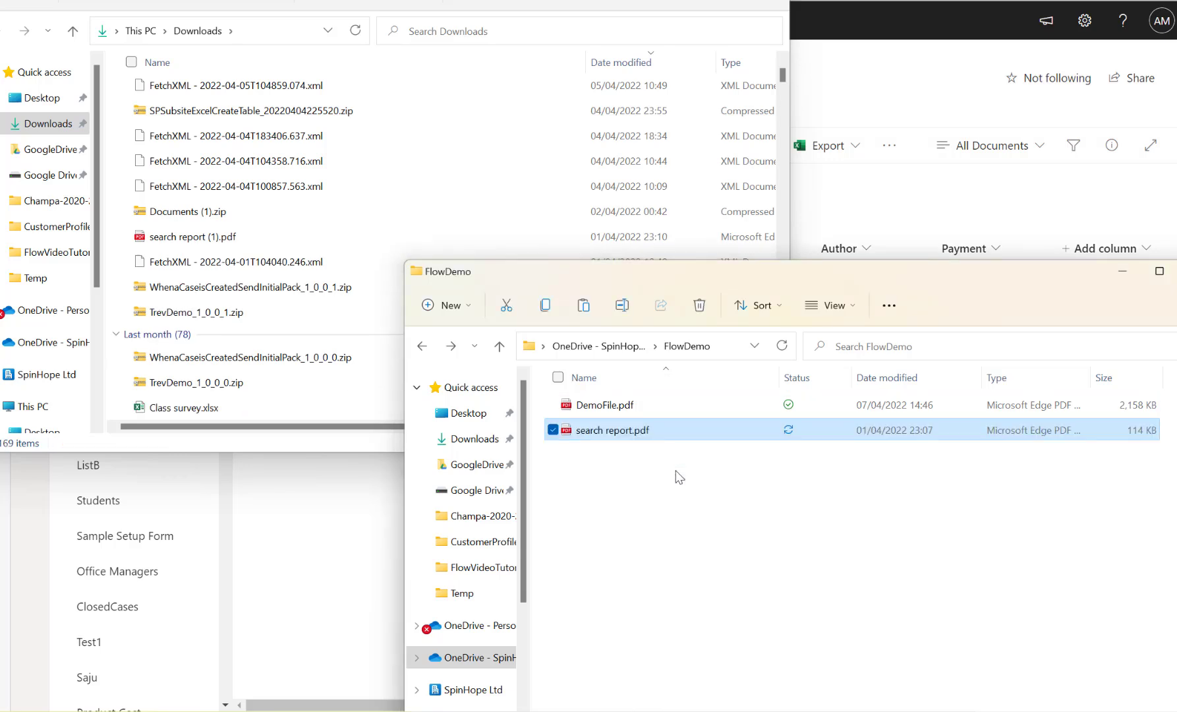
left_click(341, 485)
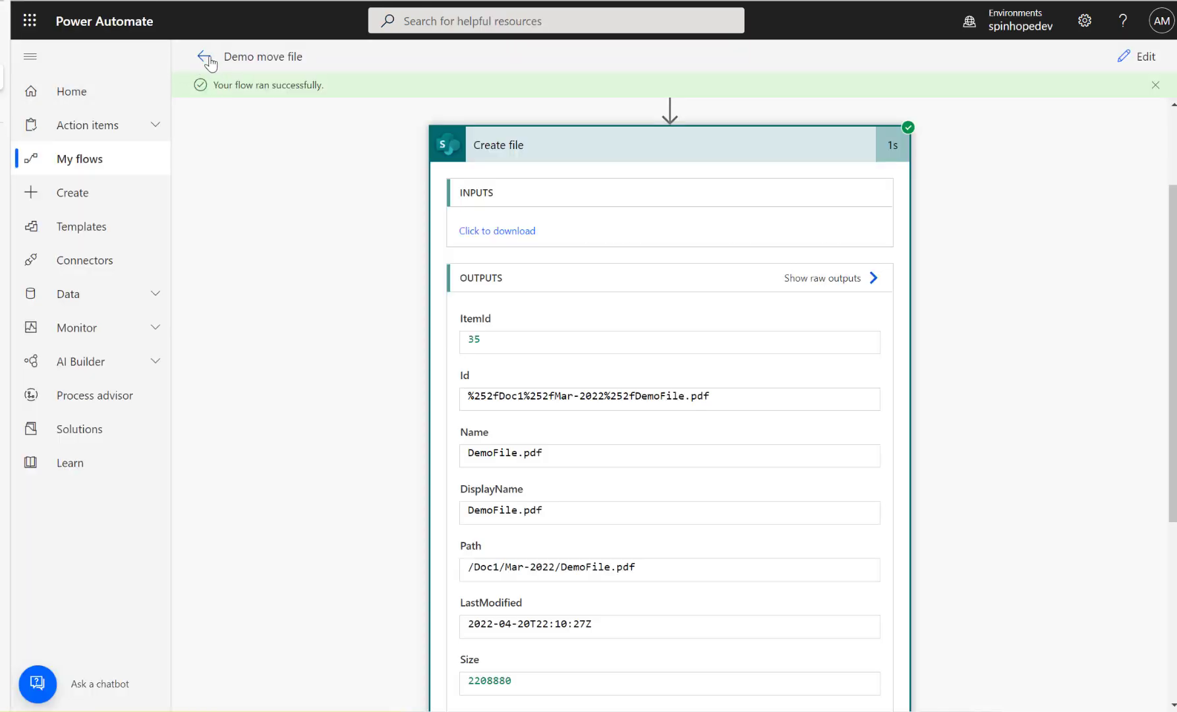
Refresh the Demo move file run history until the new run appears, and open it.
left_click(209, 61)
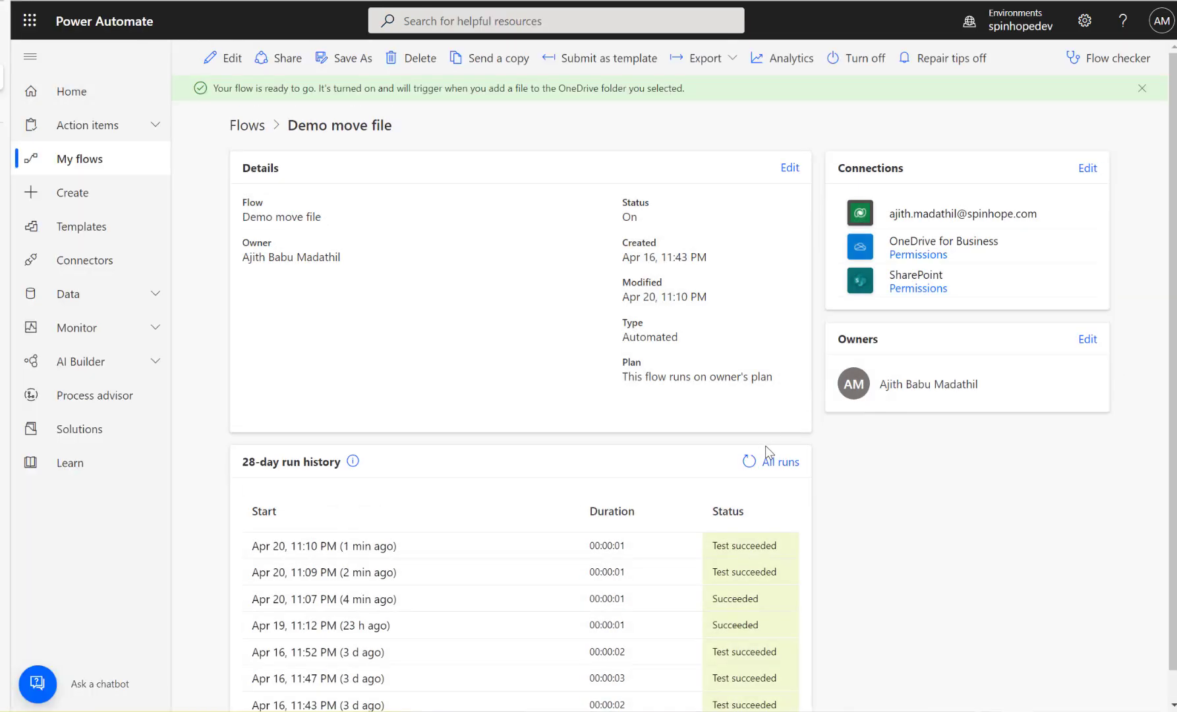
left_click(752, 464)
left_click(752, 463)
left_click(755, 464)
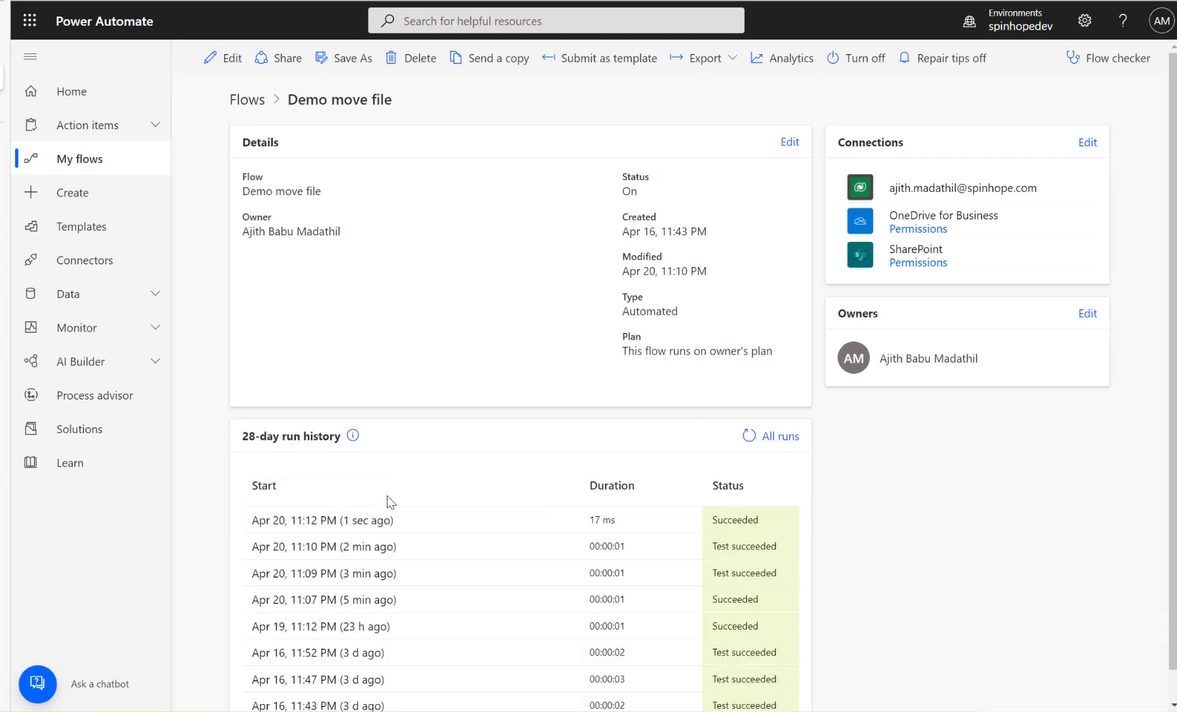
left_click(337, 526)
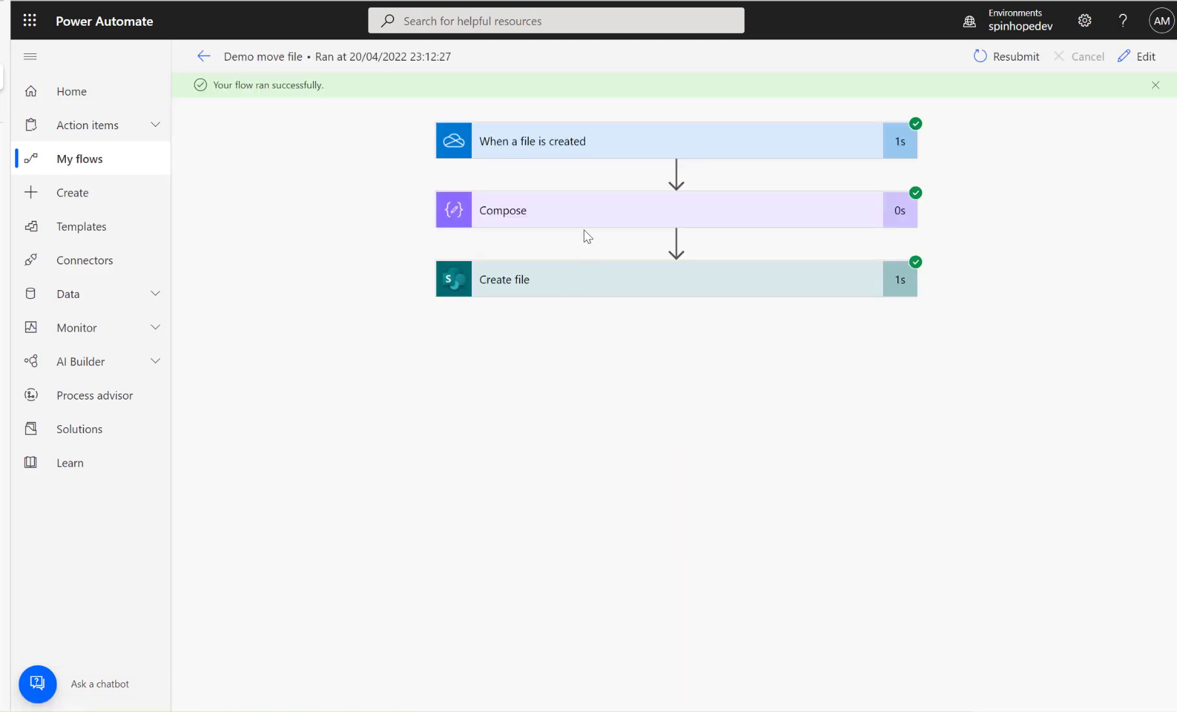
Verify Compose outputs Mar-2022 and Create file's folder path is /Doc1/Mar-2022.
left_click(568, 211)
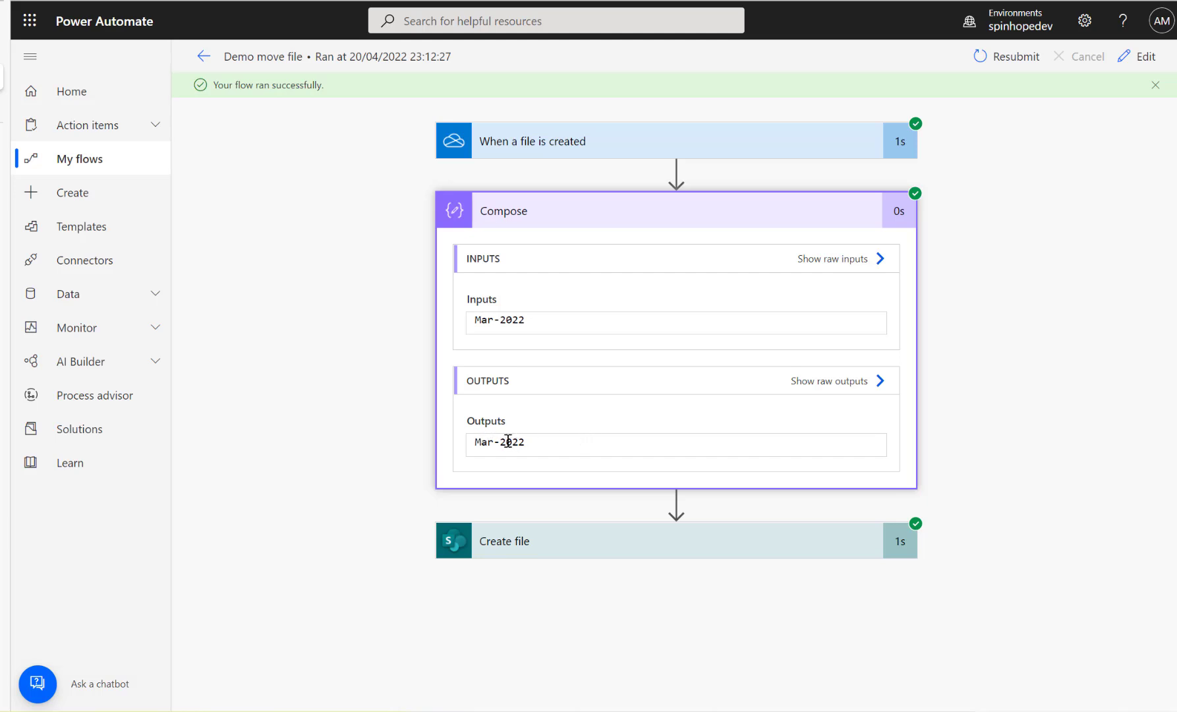
left_click(554, 541)
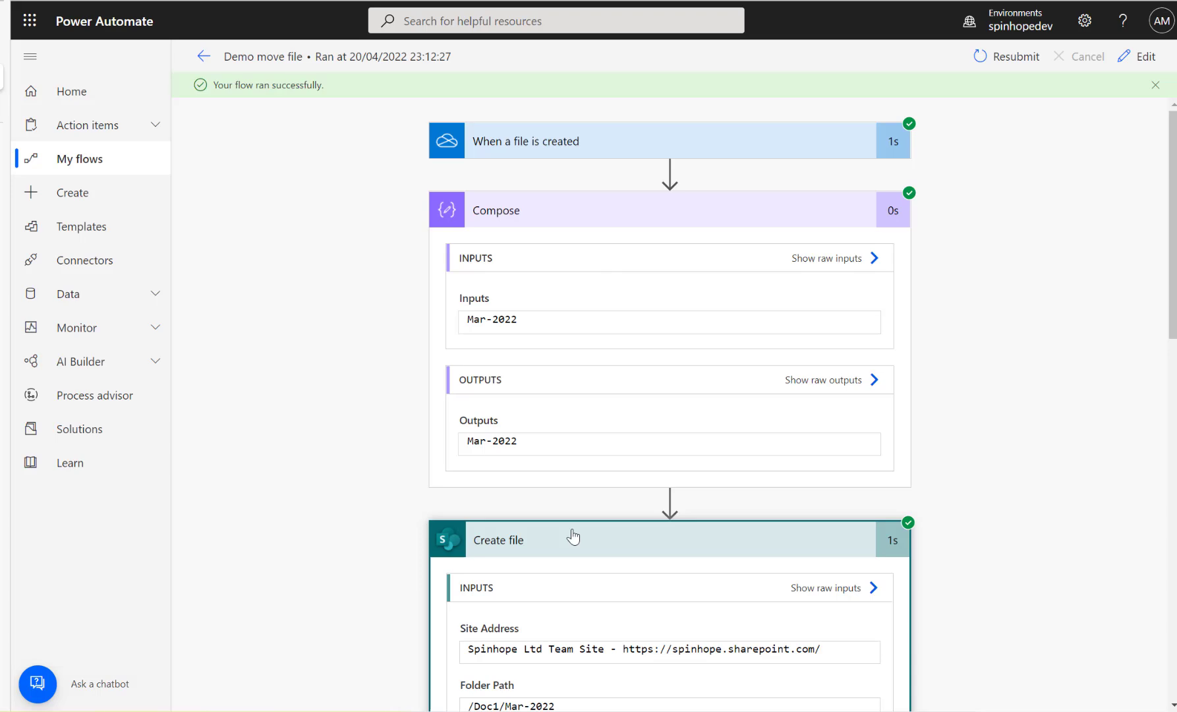
scroll(573, 536, "down", 5)
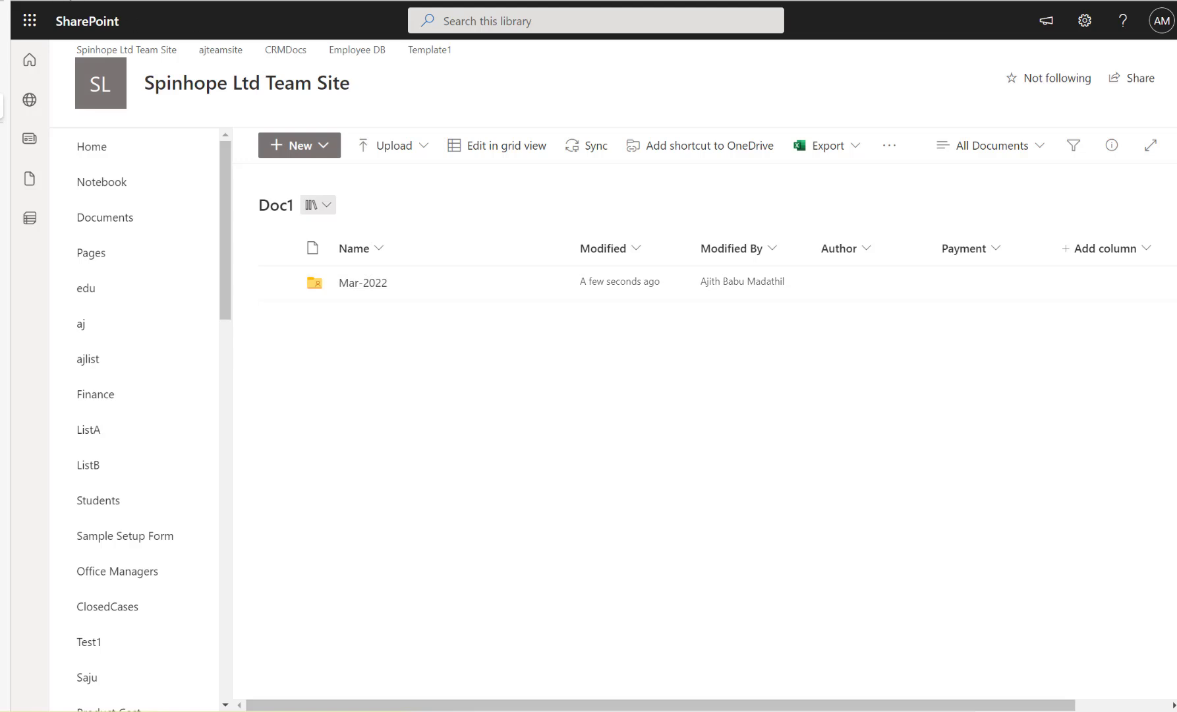
Reload Doc1 and confirm Mar-2022 holds both DemoFile.pdf and search report.pdf.
key("F5")
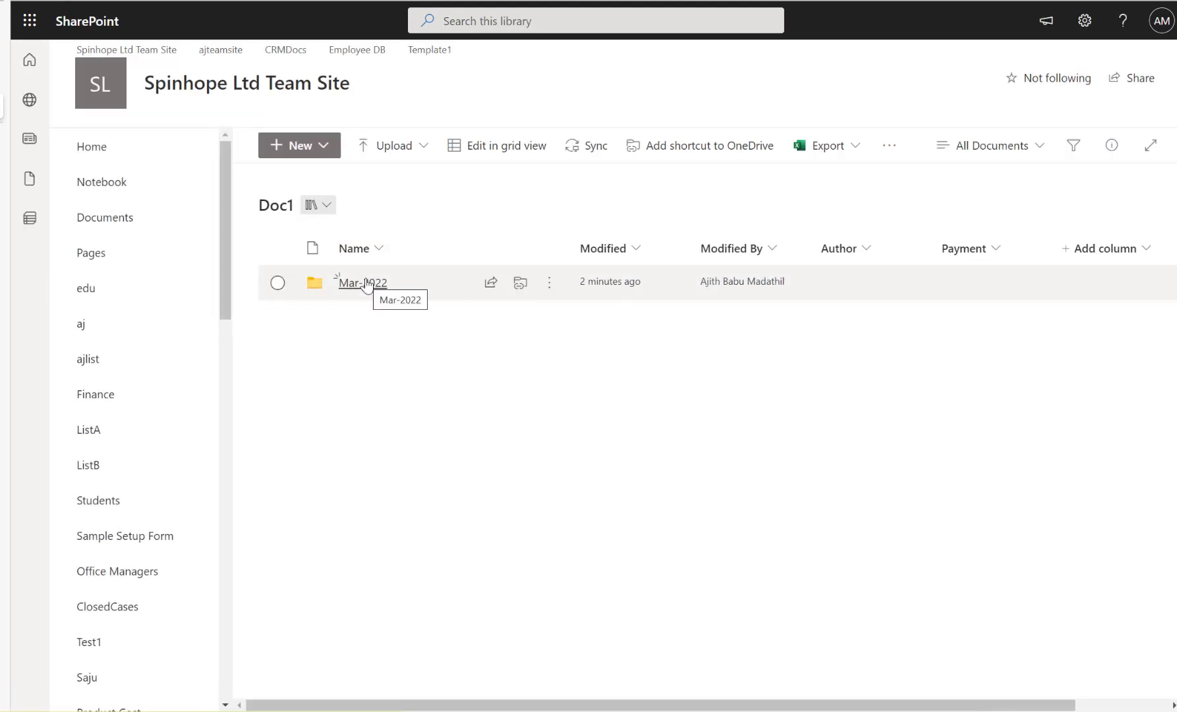
left_click(366, 283)
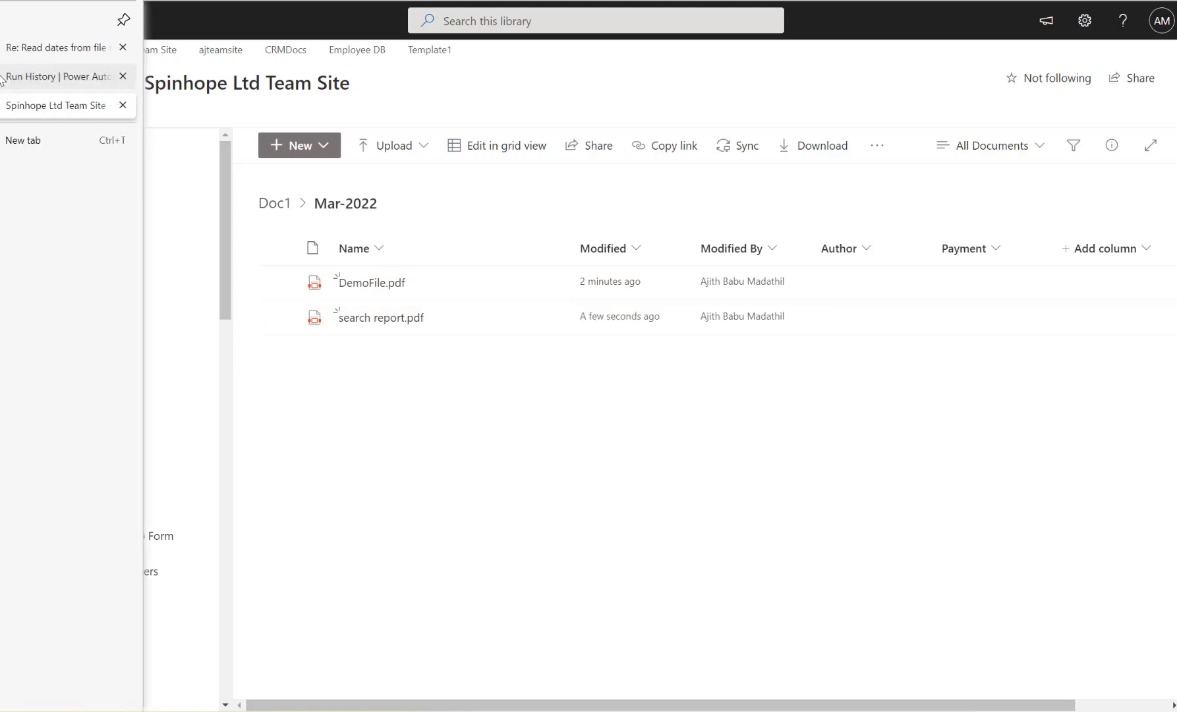
left_click(40, 76)
Open the Compose step's formatDateTime(addDays(utcNow(),-30),…) expression in the flow editor.
left_click(1135, 57)
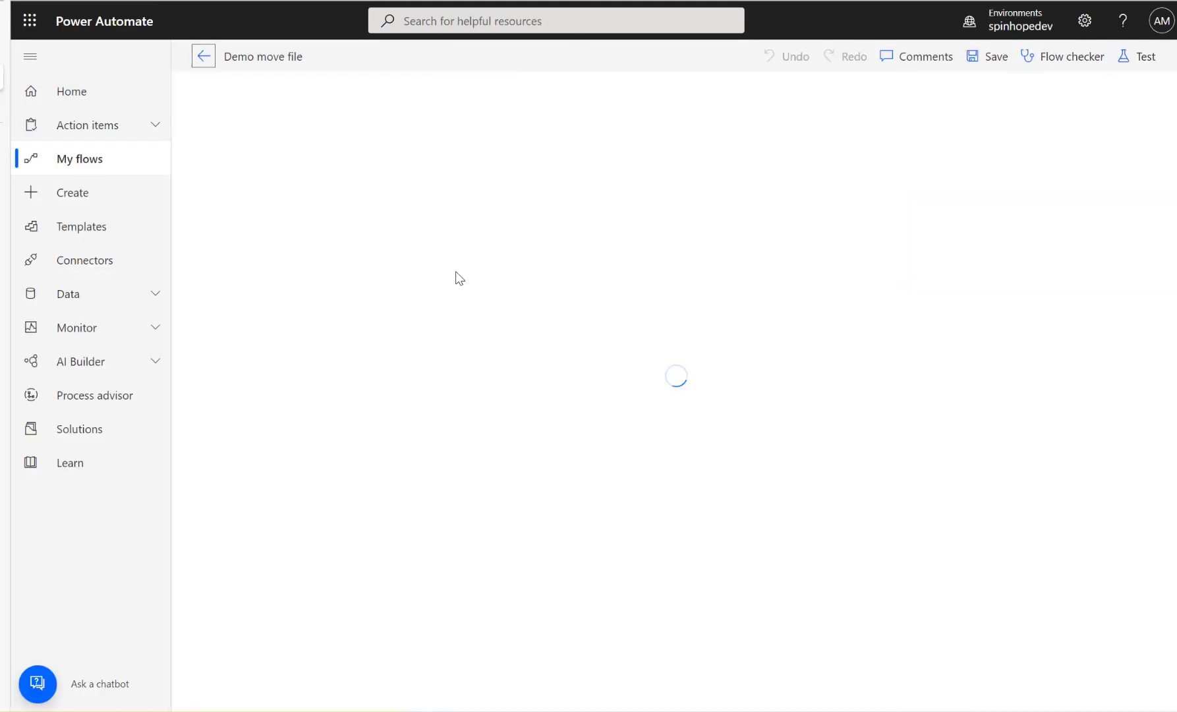
left_click(566, 245)
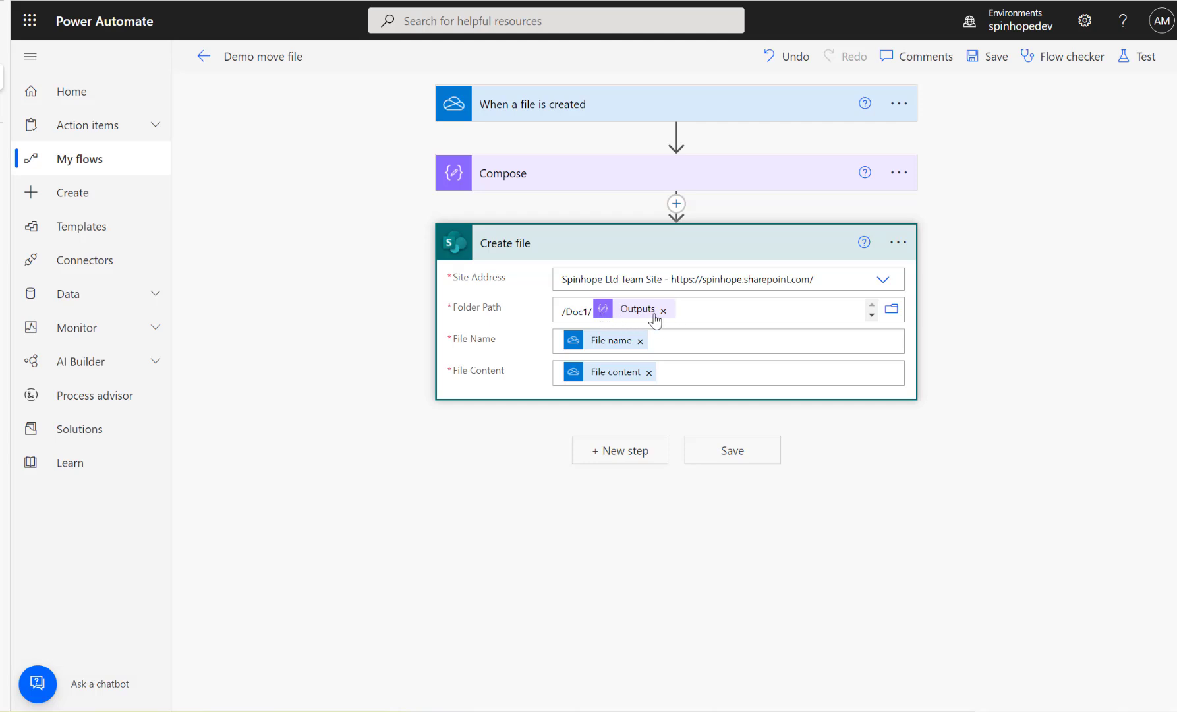
left_click(567, 176)
left_click(607, 212)
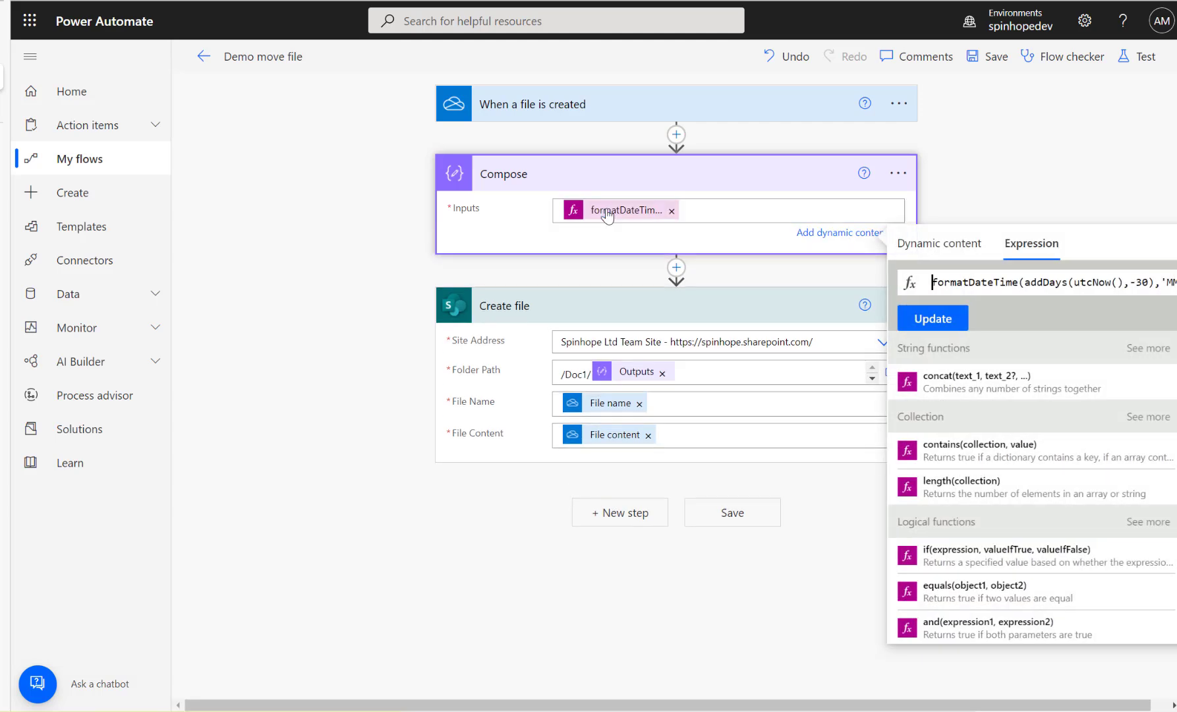